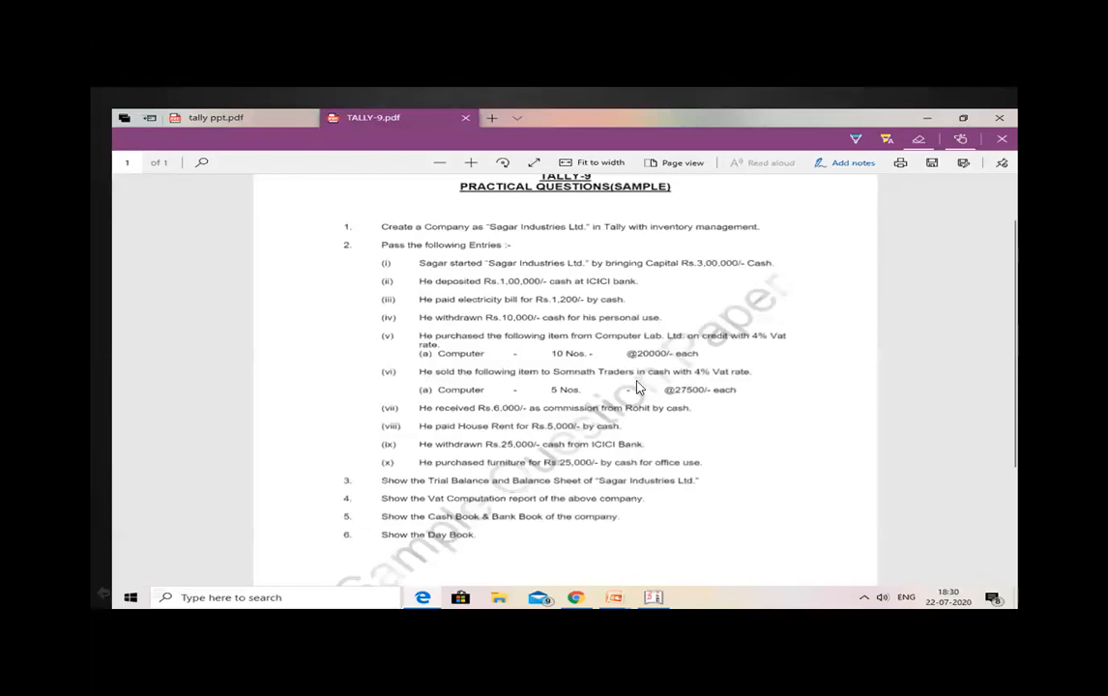
pyautogui.click(619, 404)
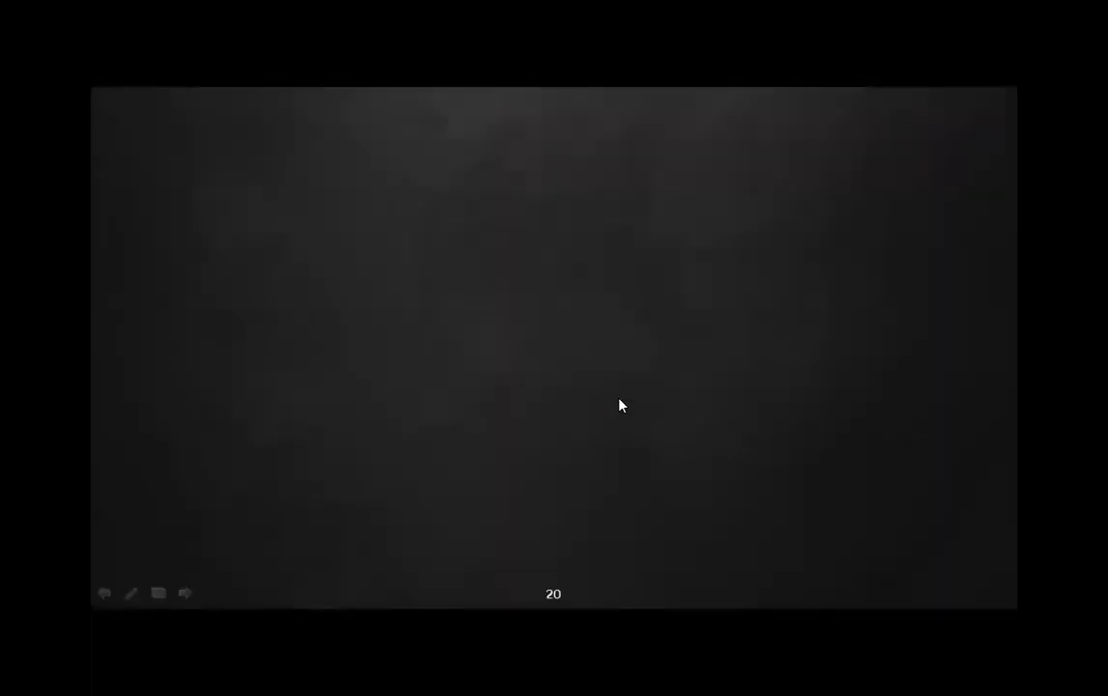
pyautogui.press('Escape')
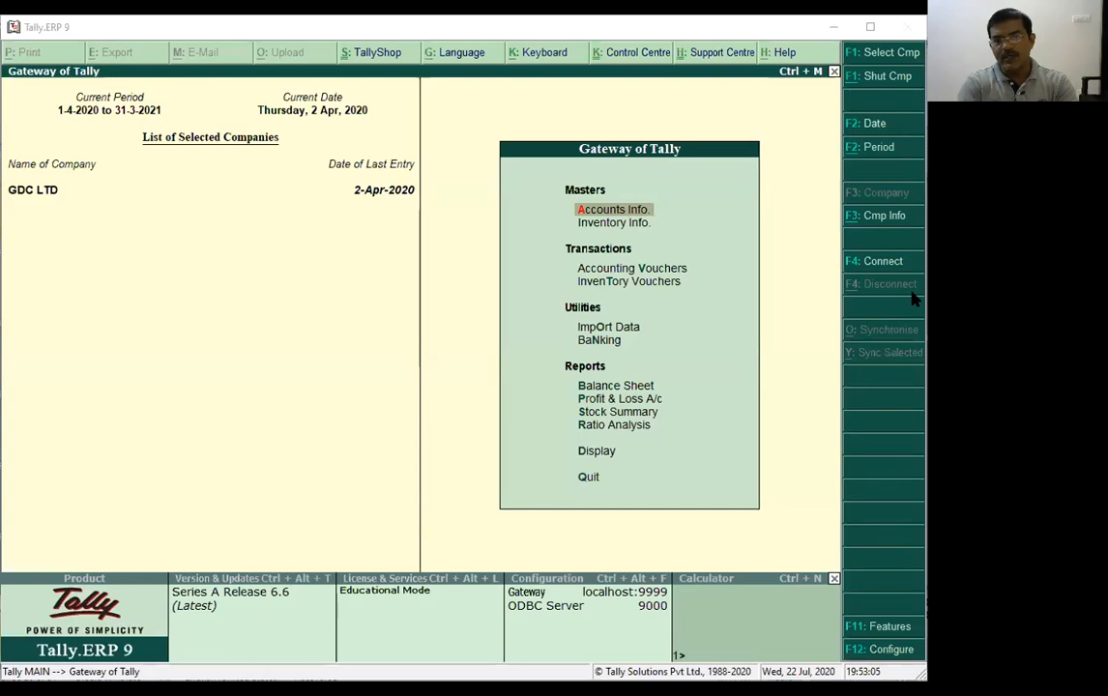
# Look through the contra, purchase, sales, journal, receipt and payment voucher entry screens of GDC LTD and return to the main menu.
pyautogui.click(596, 276)
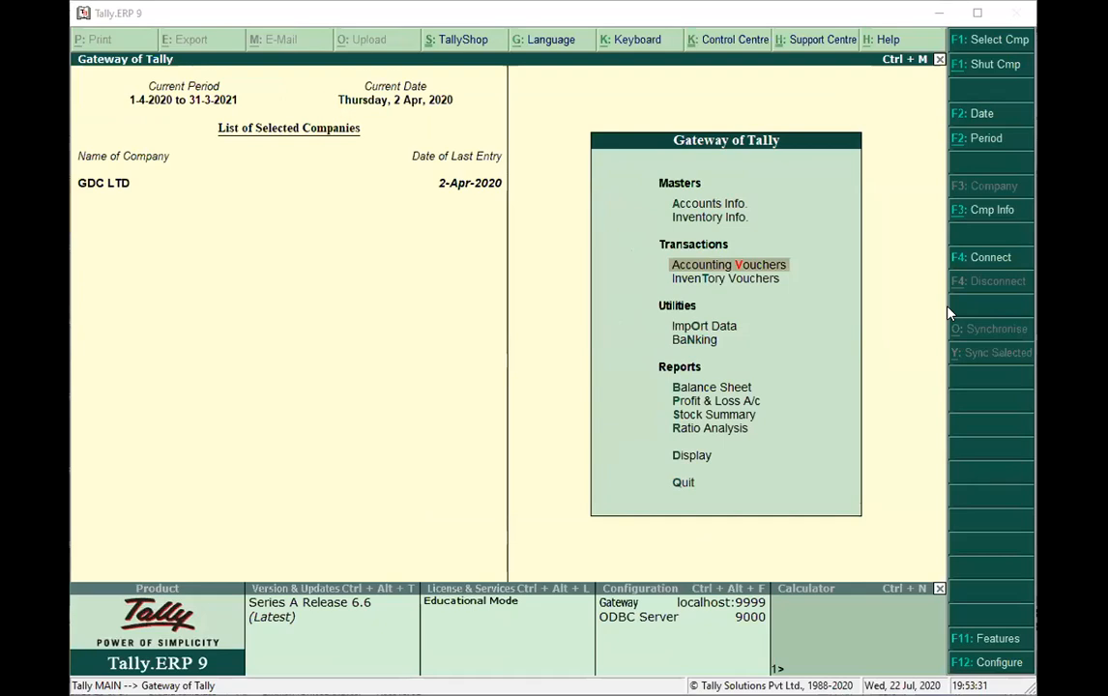
pyautogui.click(740, 268)
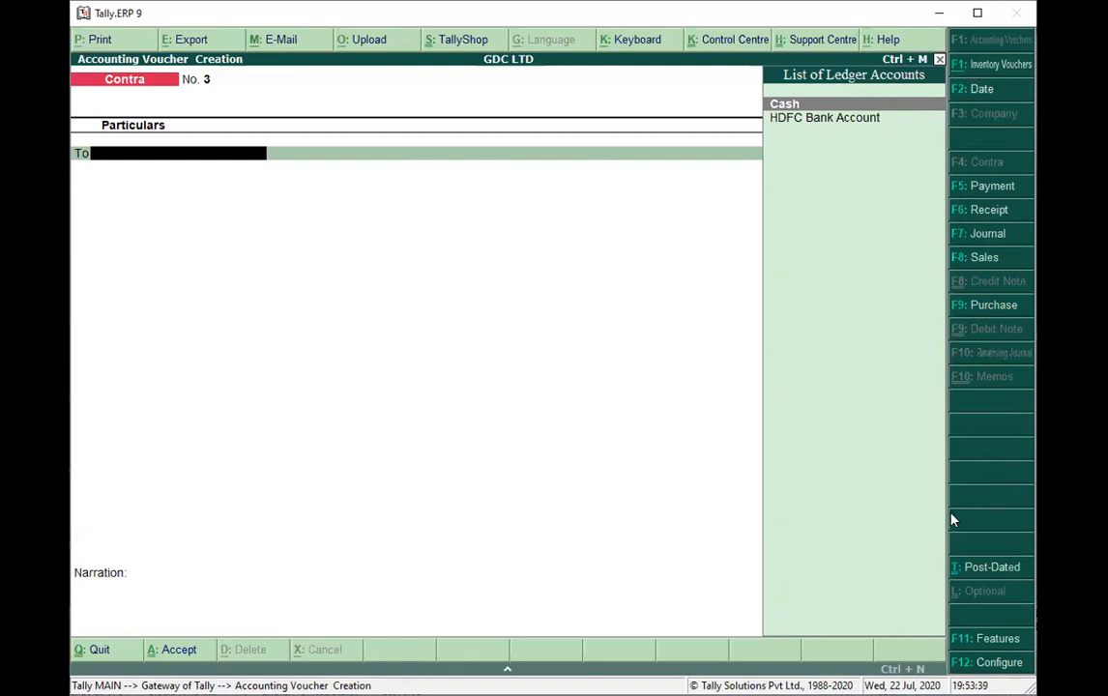
pyautogui.click(981, 308)
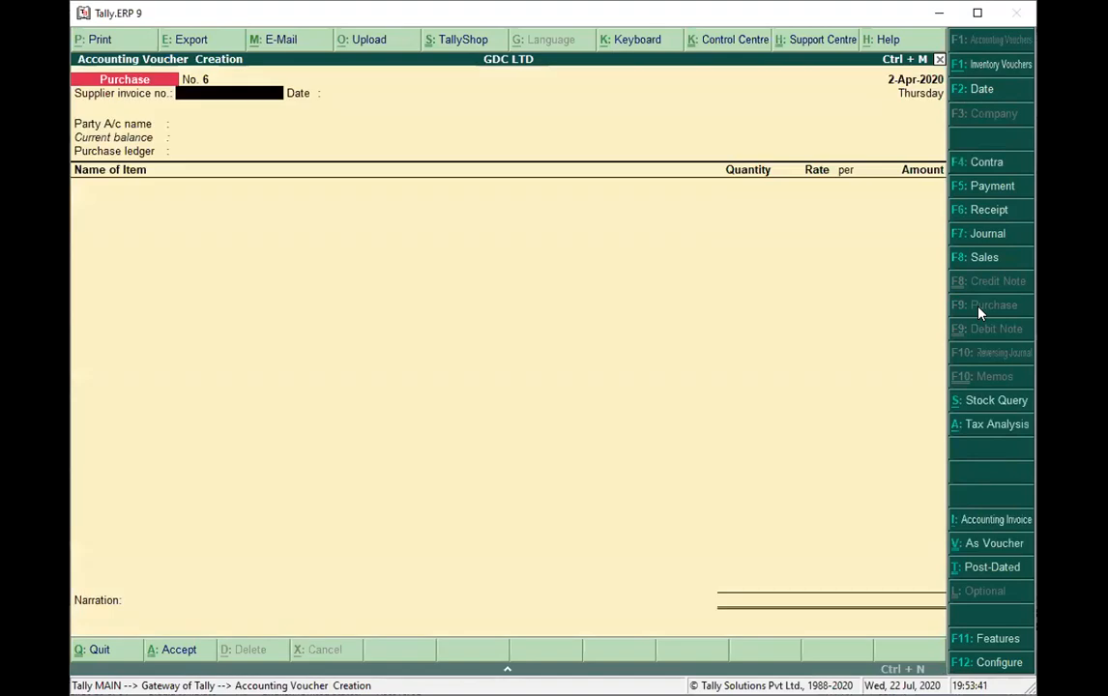
pyautogui.click(982, 259)
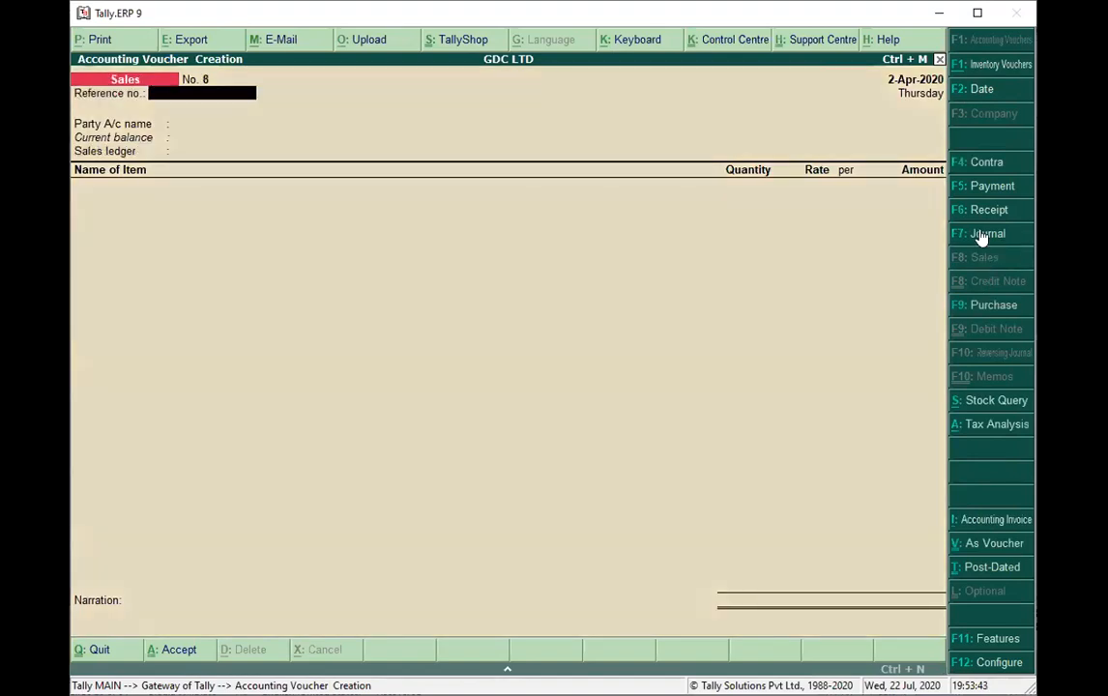
pyautogui.click(982, 235)
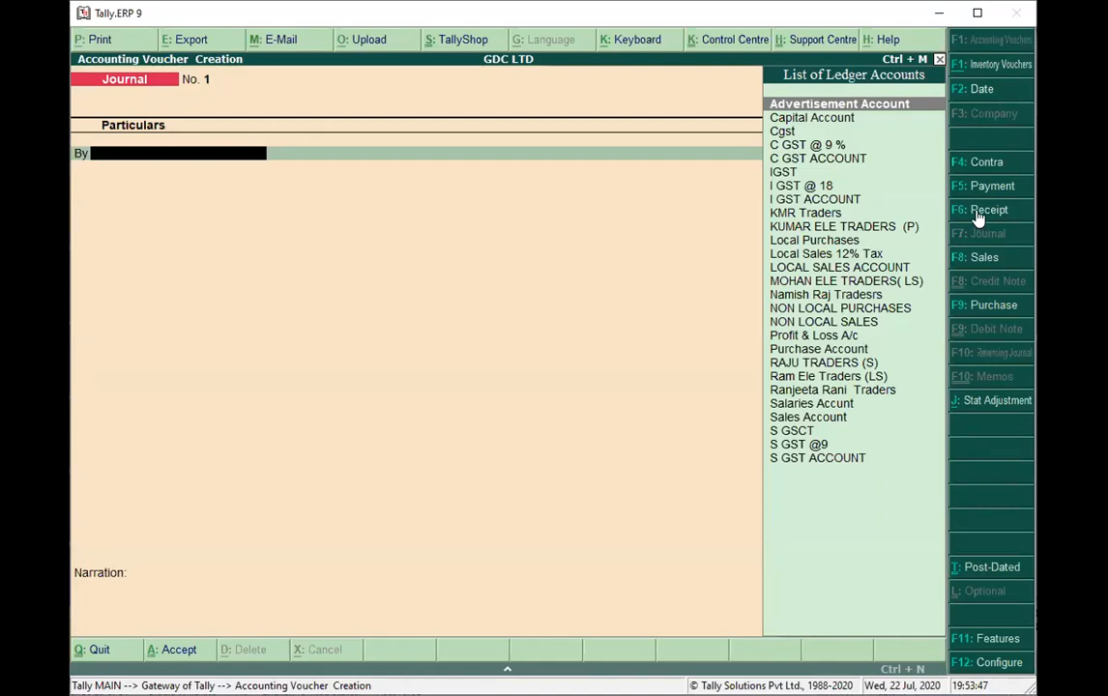
pyautogui.click(980, 214)
pyautogui.click(982, 188)
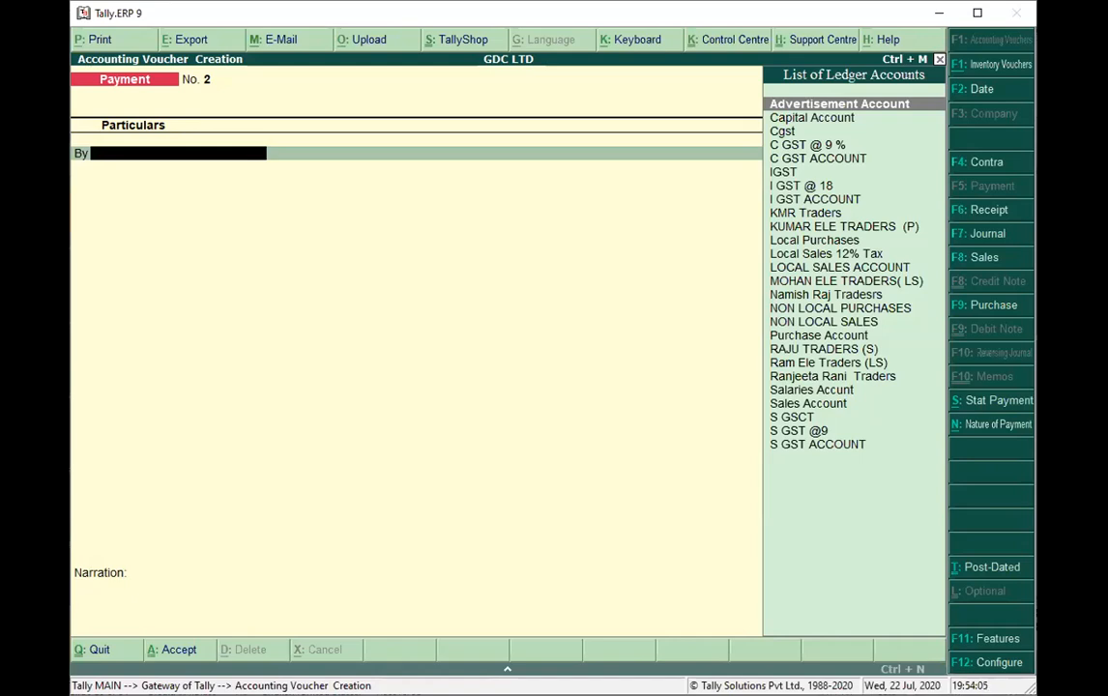
pyautogui.press('Escape')
pyautogui.press('Return')
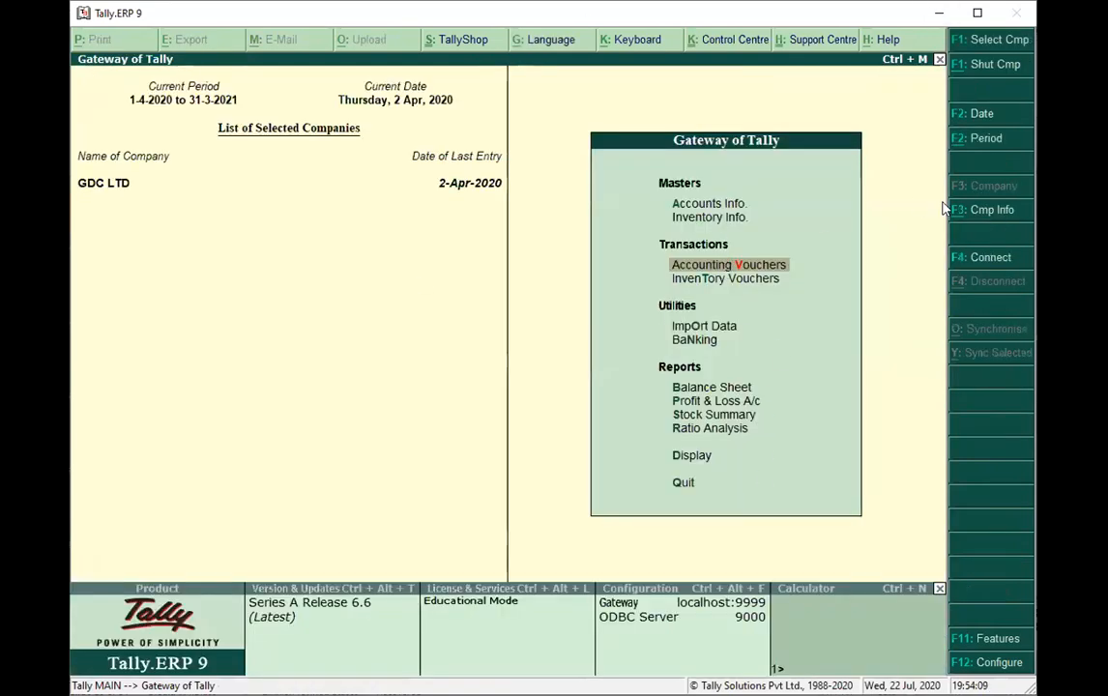
# Start creating a new company named ABC PVT Ltd, keeping the same mailing name and leaving the address blank.
pyautogui.click(975, 218)
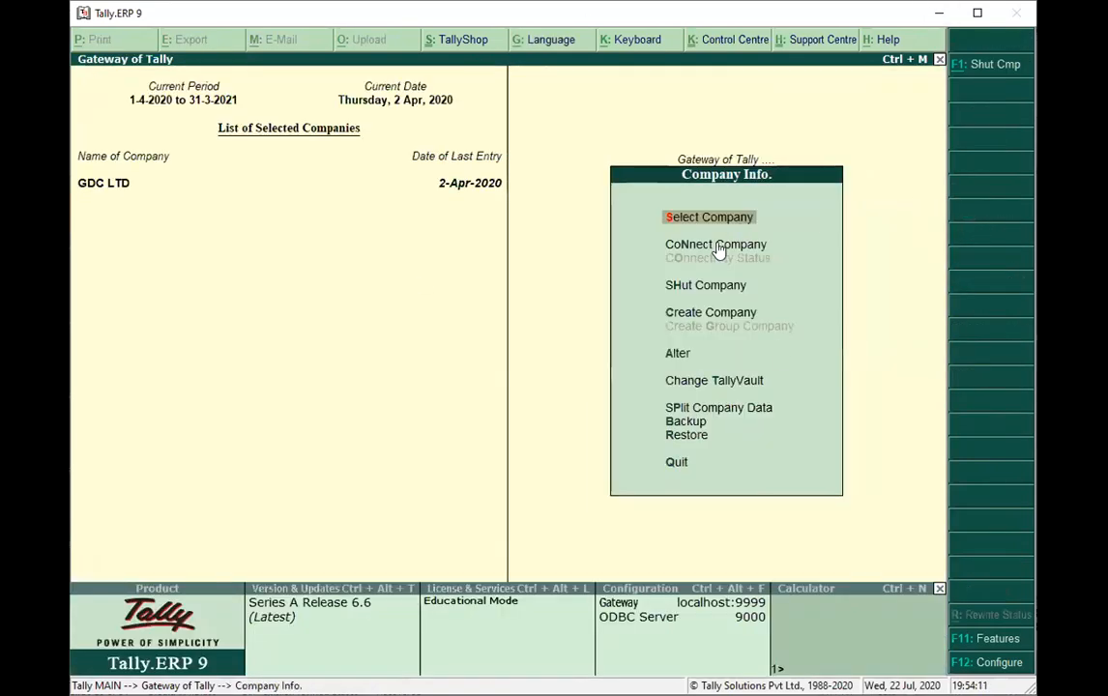
pyautogui.click(702, 312)
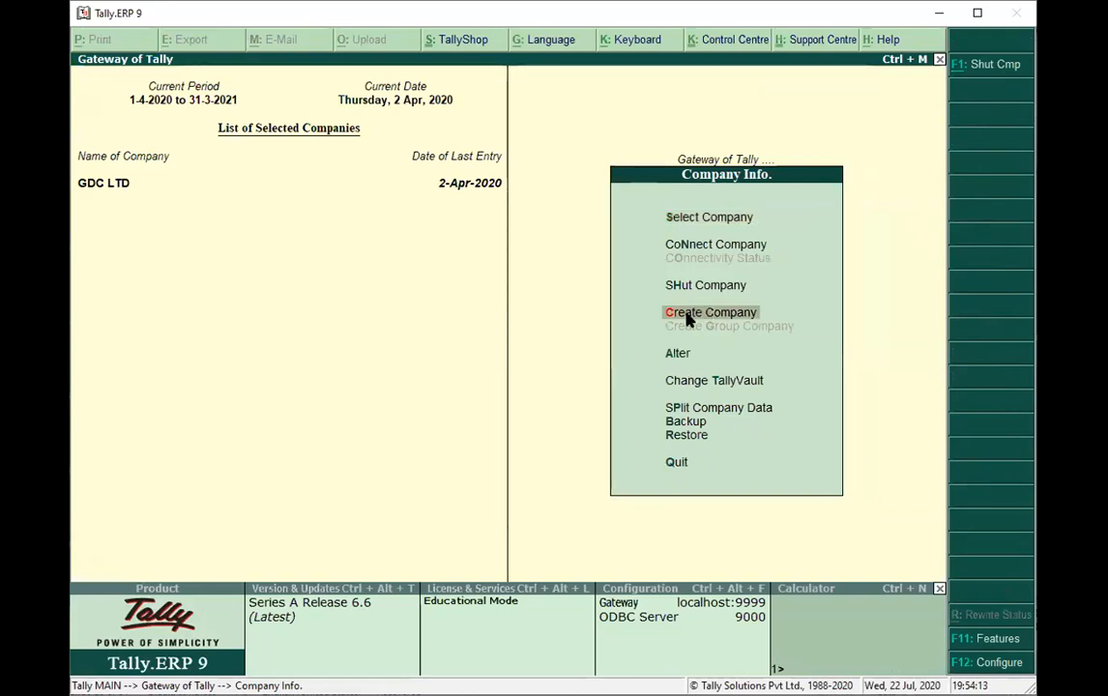
pyautogui.write('Ab')
pyautogui.press('BackSpace')
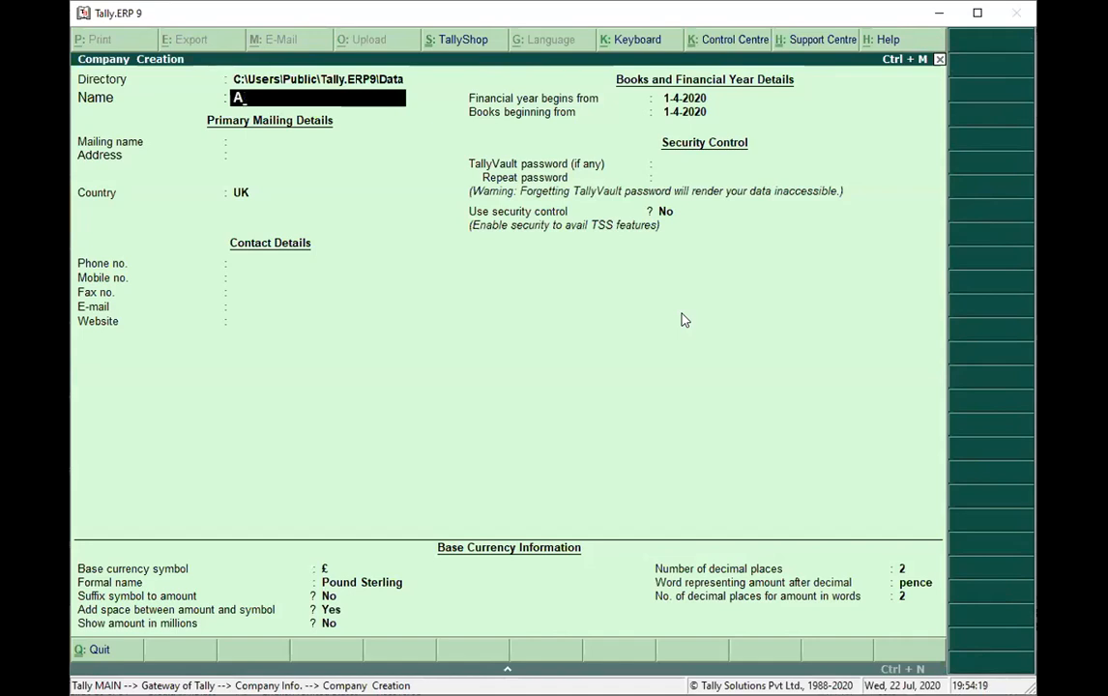
pyautogui.write('BC PVT Ltd')
pyautogui.press('Return')
pyautogui.press('Return')
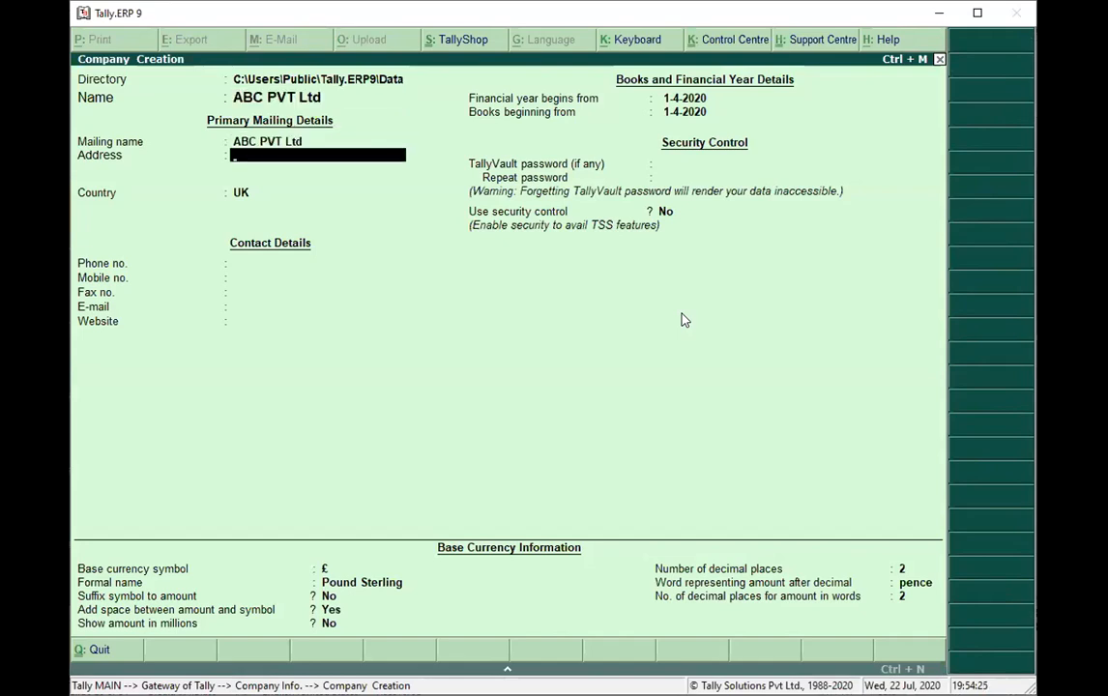
pyautogui.press('Return')
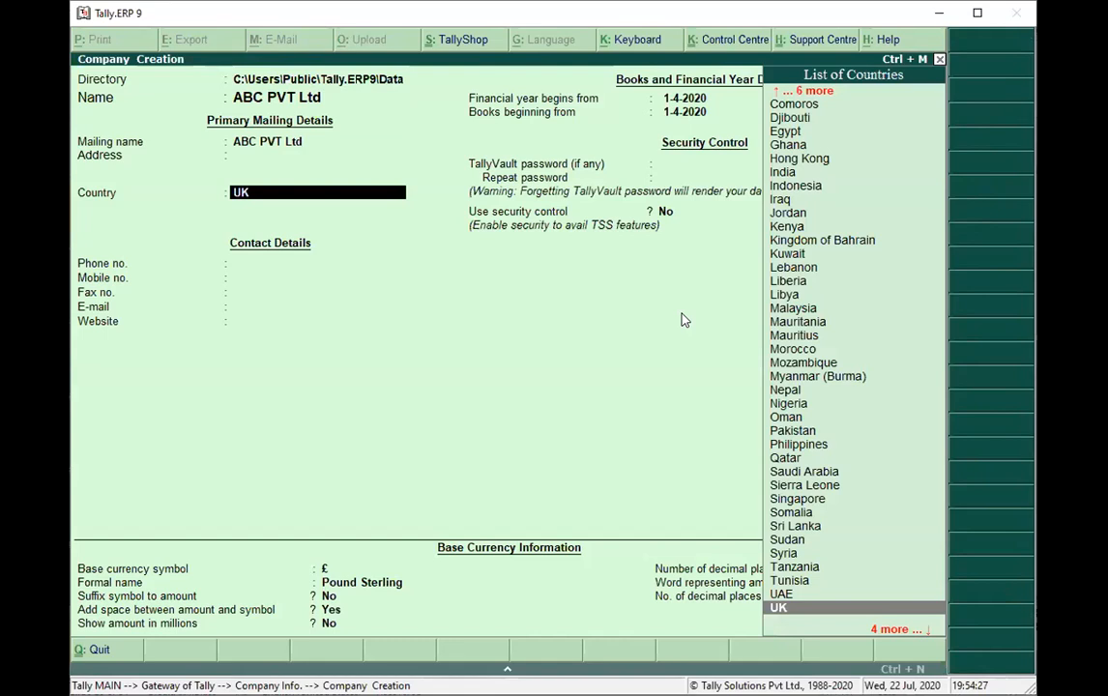
# Set the new company's country to India and state to Telangana, and enter its postal code.
pyautogui.write('I')
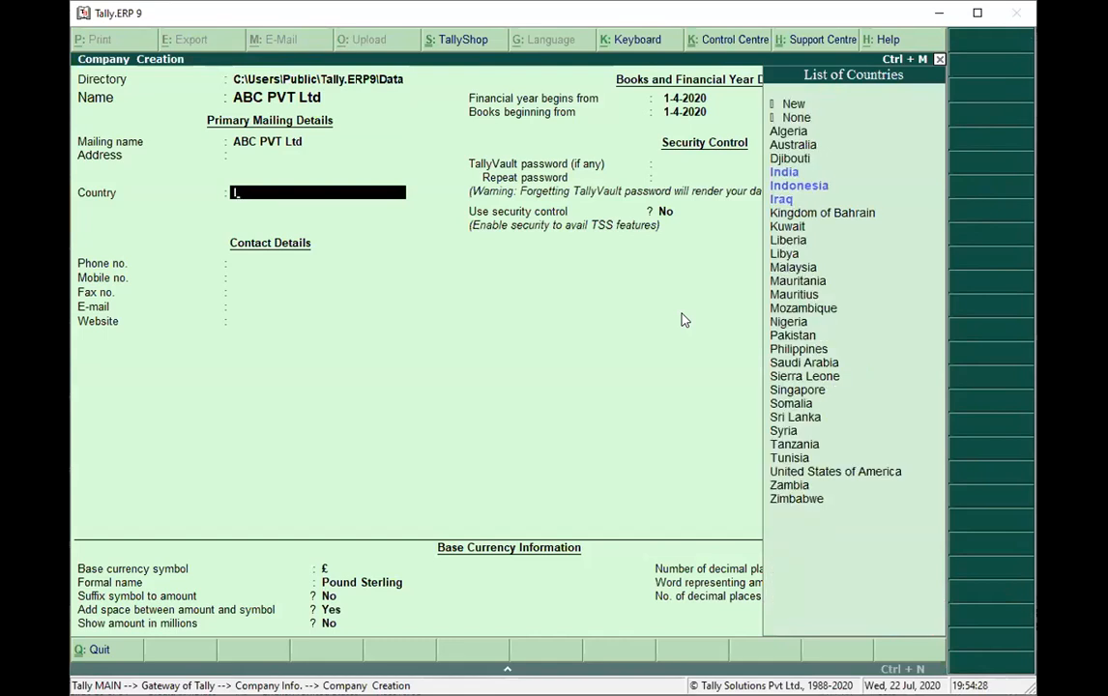
pyautogui.click(789, 172)
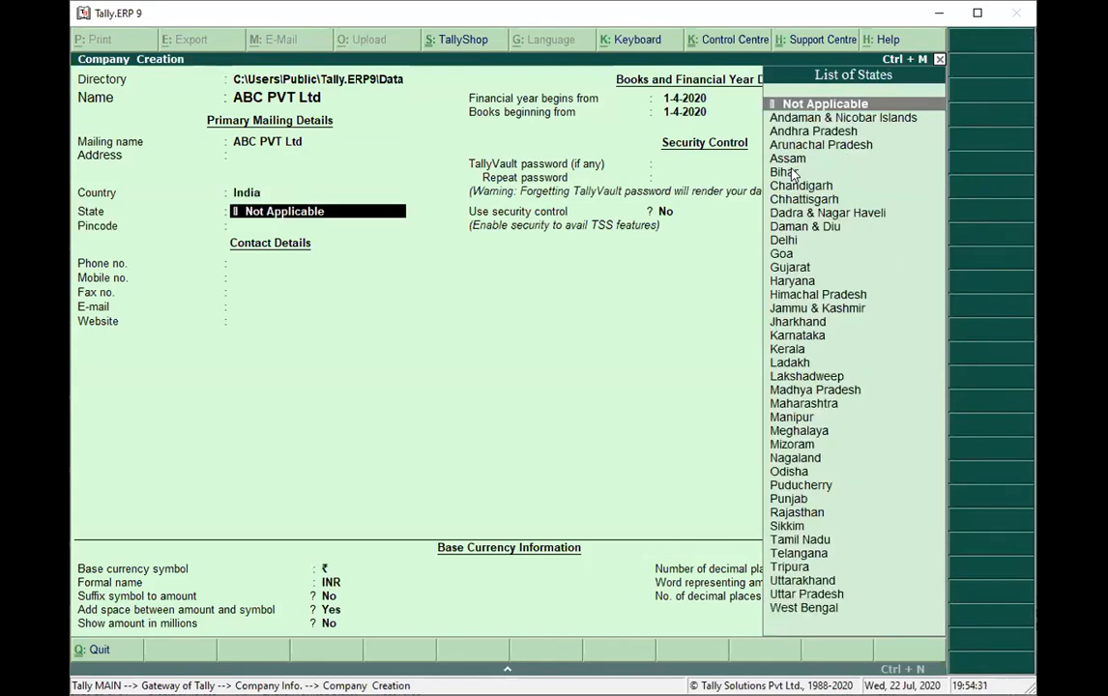
pyautogui.write('T')
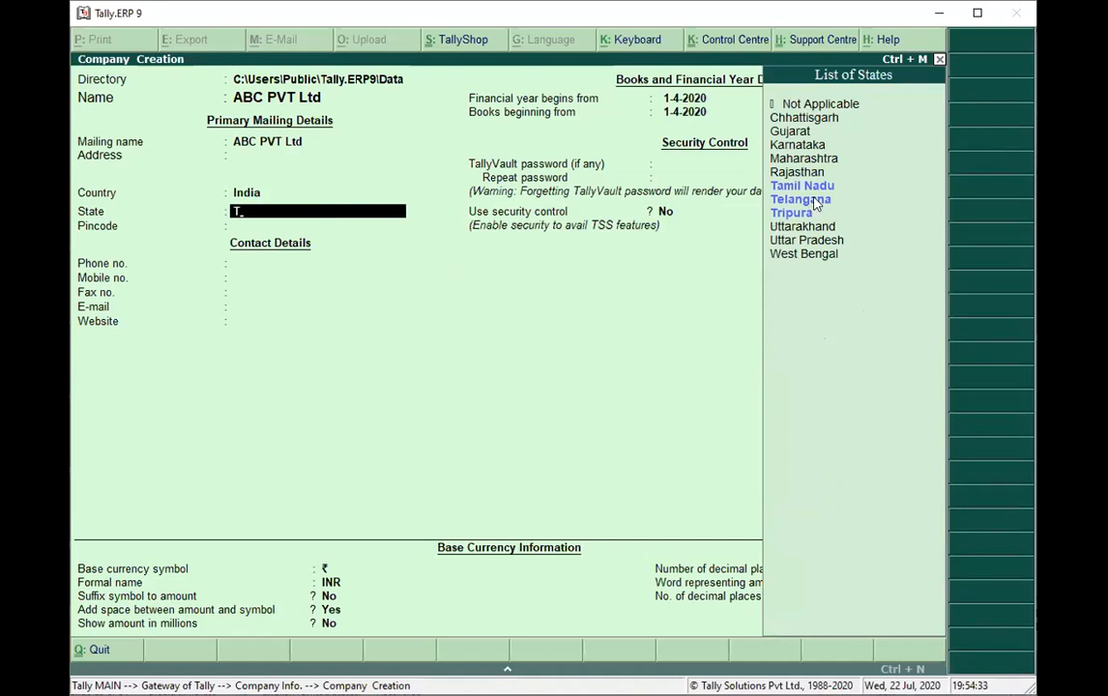
pyautogui.click(815, 201)
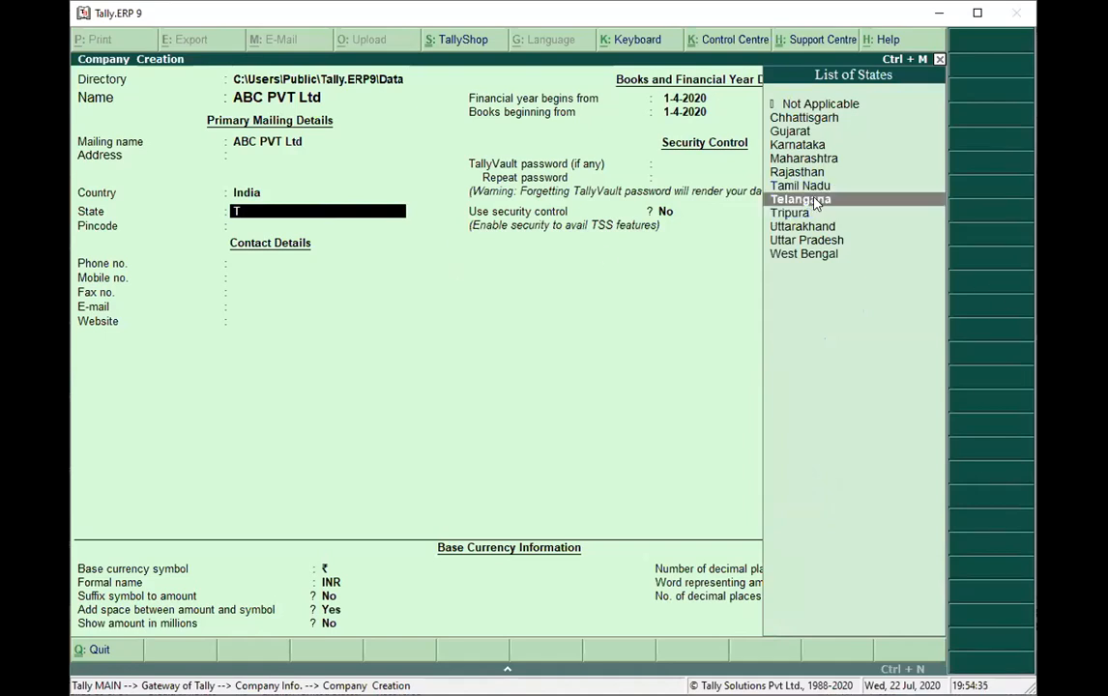
pyautogui.click(815, 201)
pyautogui.write('500')
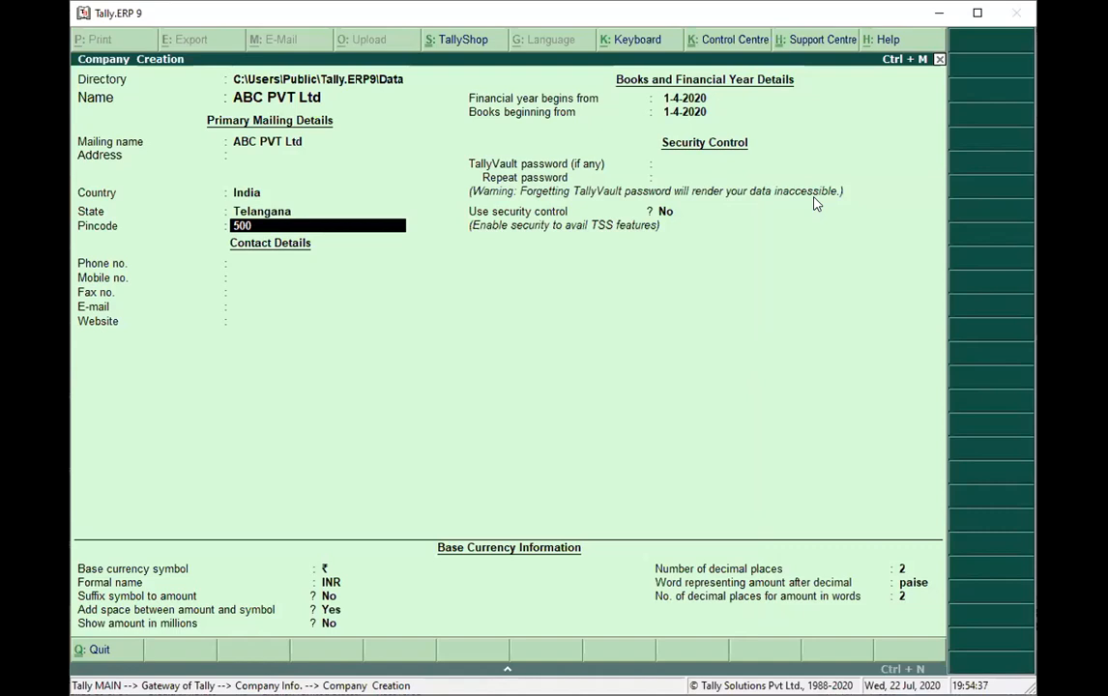
pyautogui.write('072')
pyautogui.press('Return')
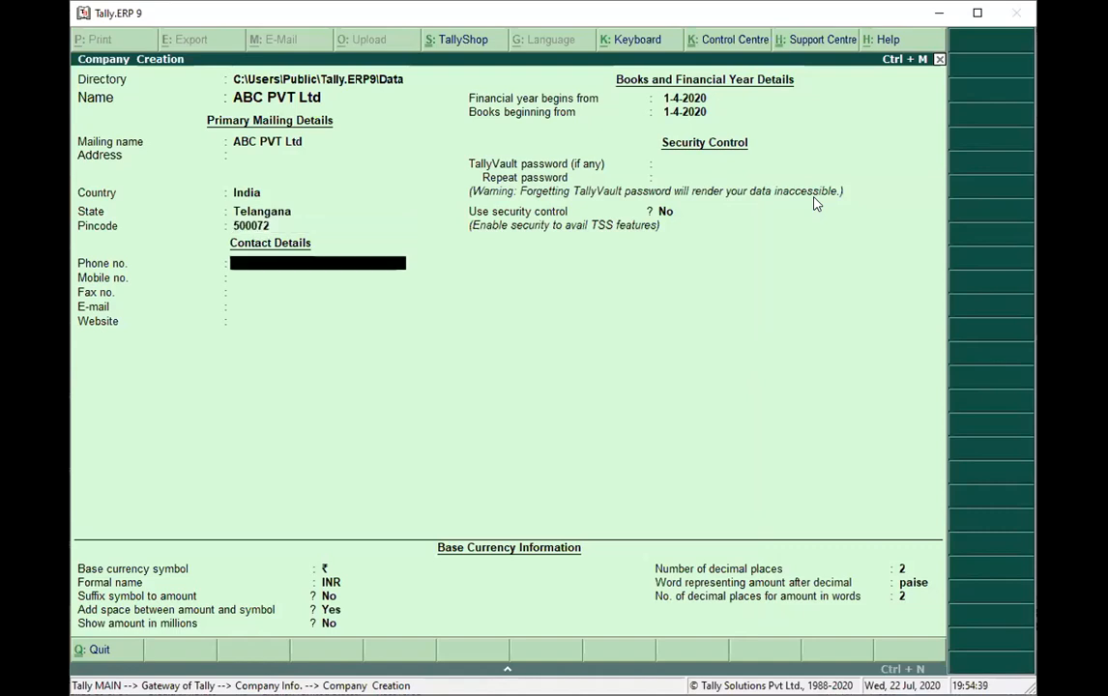
# Leave the contact details blank, accept the default financial year, security and currency settings, and save the new company.
pyautogui.press('Return')
pyautogui.press('Return')
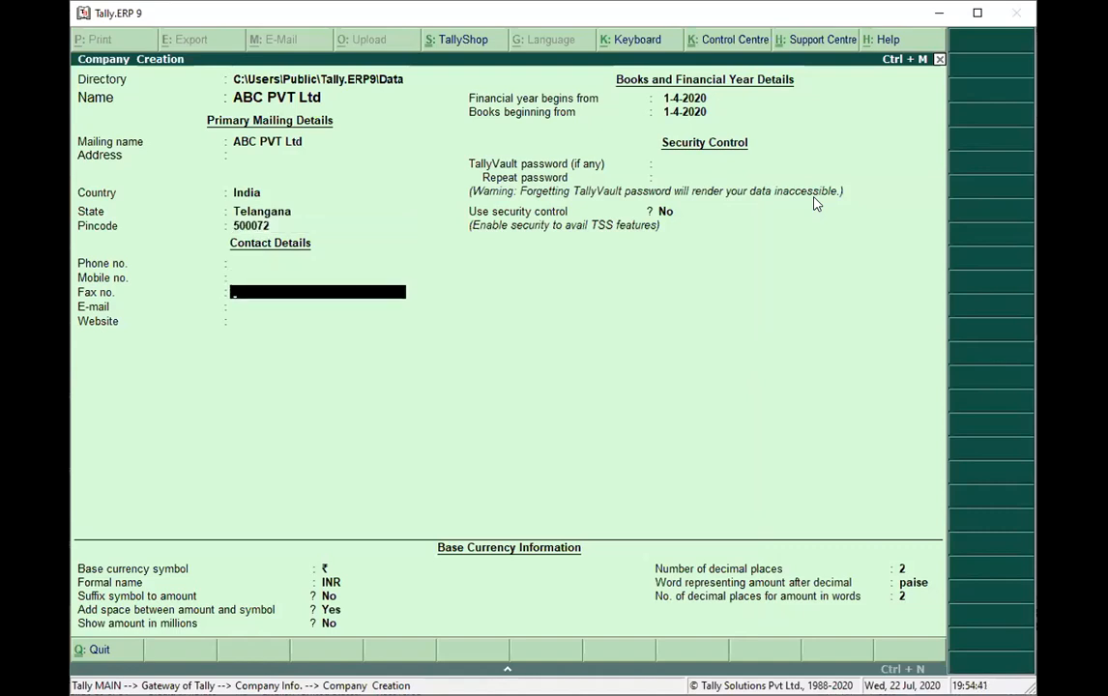
pyautogui.press('Return')
pyautogui.press('Return')
pyautogui.press('Return')
pyautogui.press('Return')
pyautogui.press('Return')
pyautogui.press('Return')
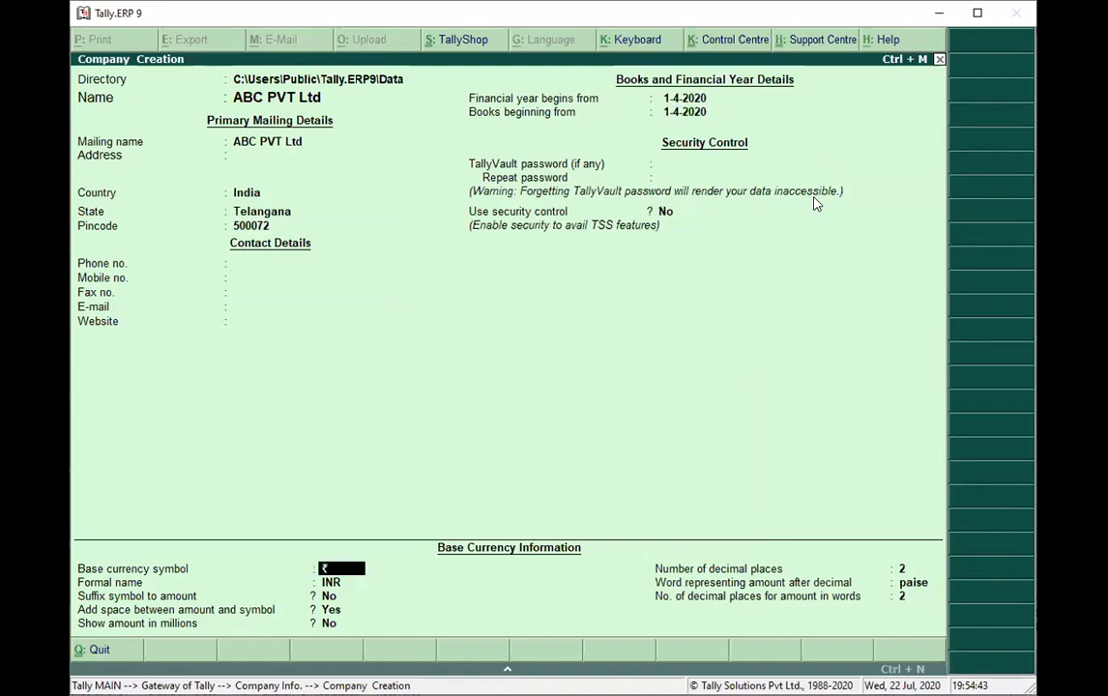
pyautogui.press('Return')
pyautogui.press('Return')
pyautogui.press('Return')
pyautogui.press('Return')
pyautogui.press('Return')
pyautogui.press('Return')
pyautogui.press('Return')
pyautogui.press('Return')
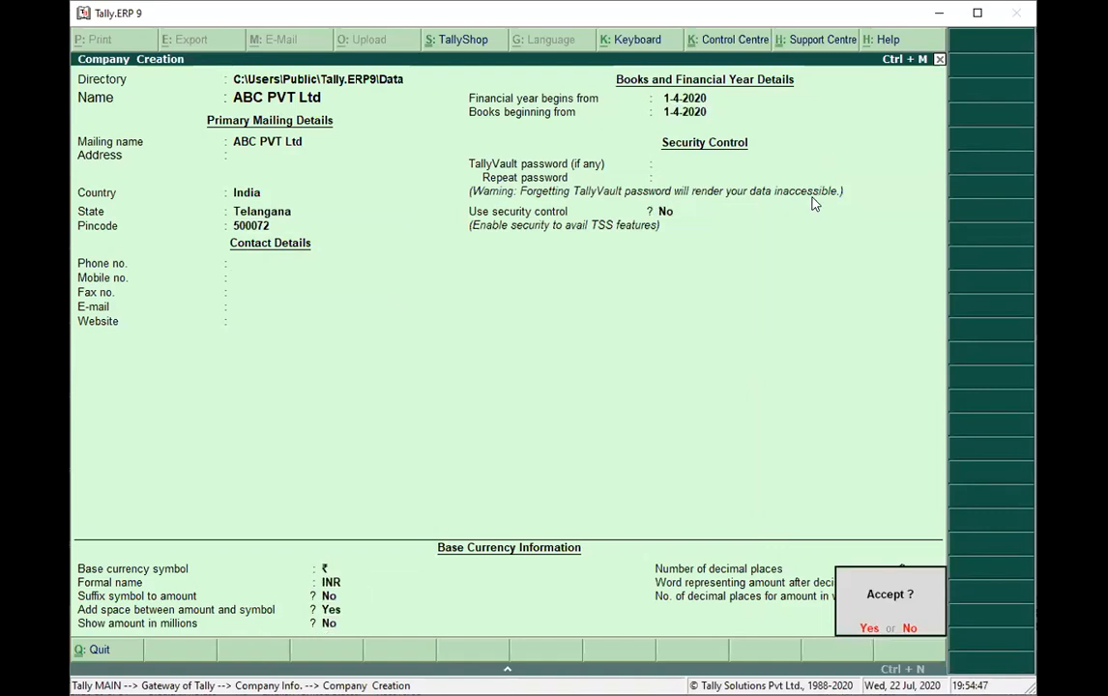
pyautogui.press('Return')
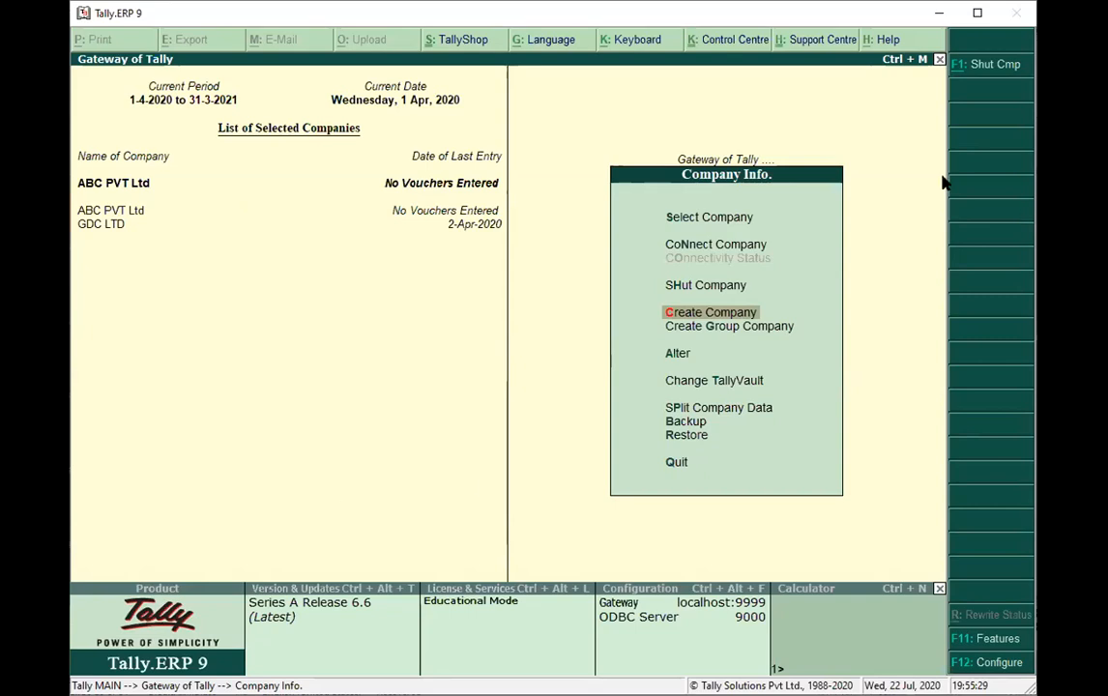
pyautogui.press('Escape')
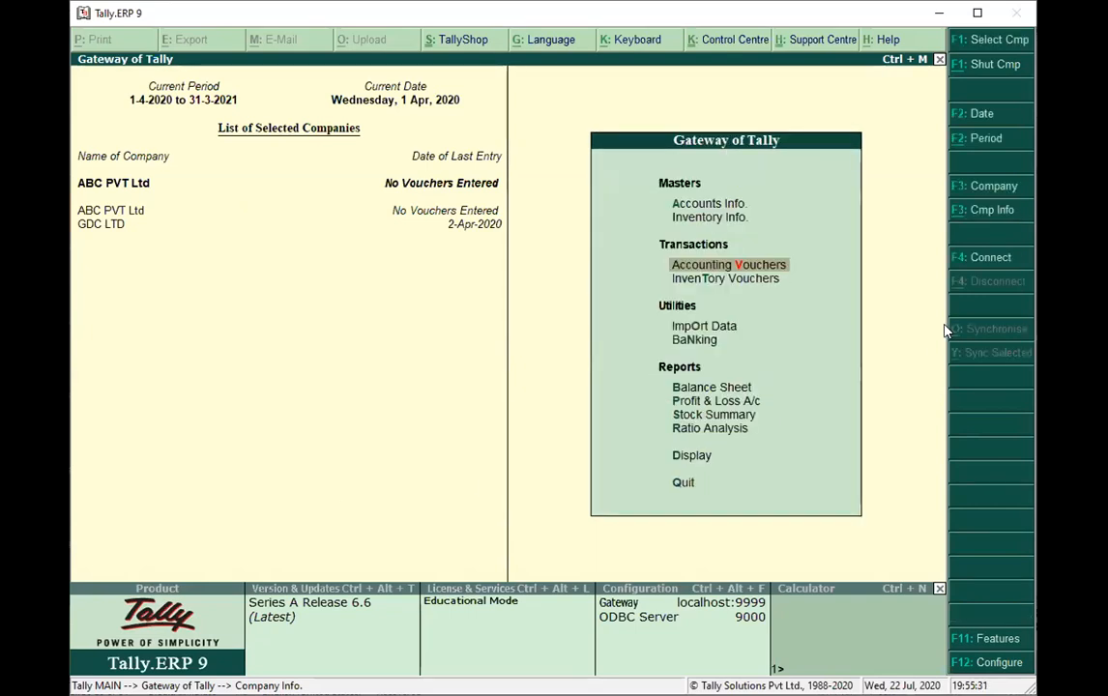
pyautogui.click(711, 217)
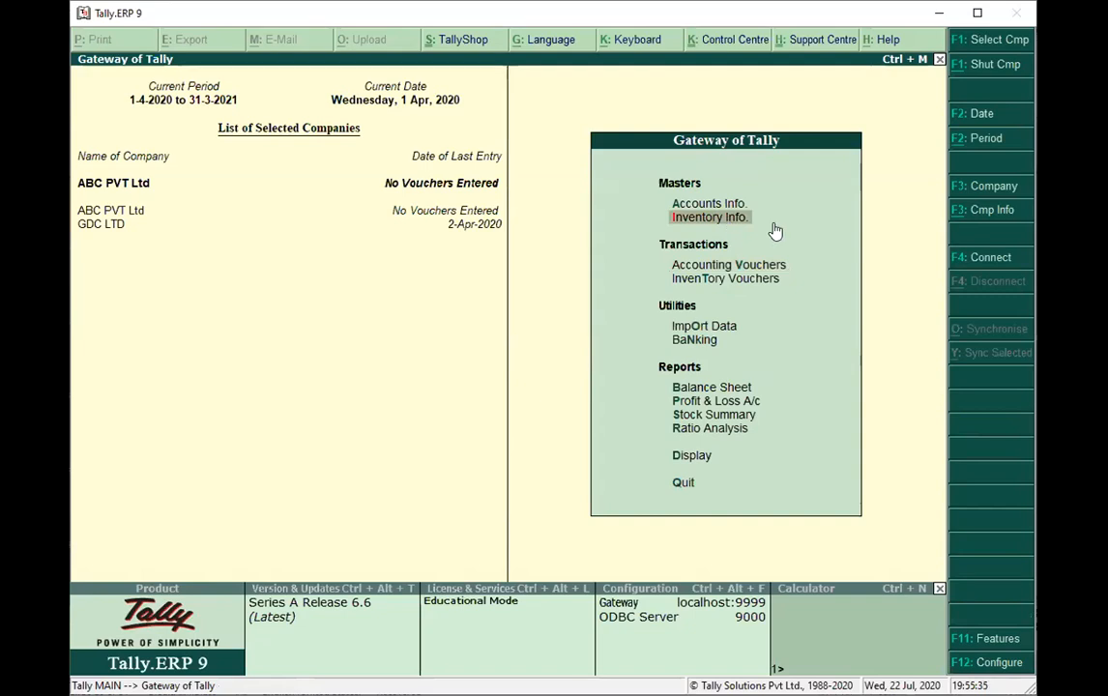
pyautogui.click(711, 219)
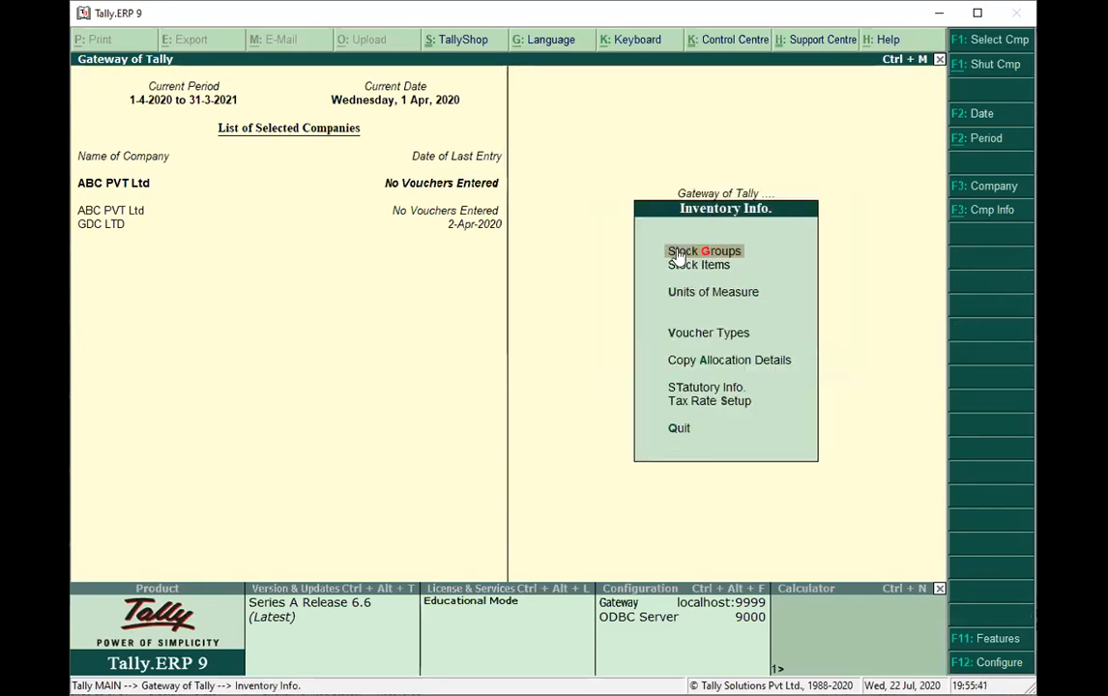
pyautogui.press('Escape')
# Start a new ledger in ABC PVT Ltd named Capital Account and place it under the Capital Account group.
pyautogui.click(692, 205)
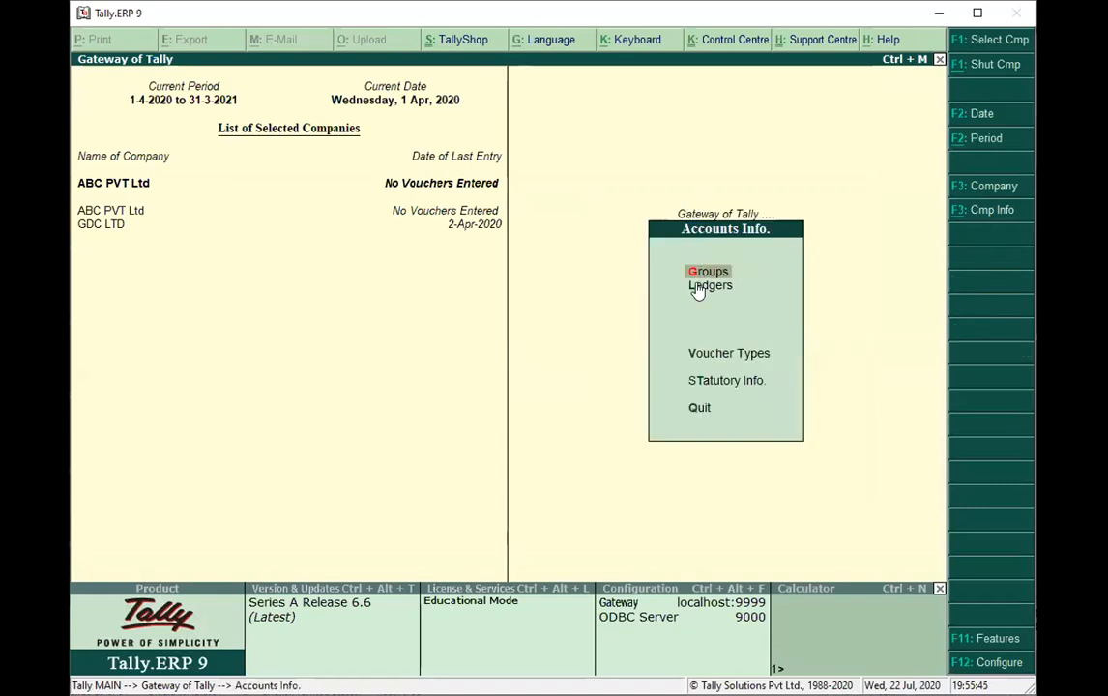
pyautogui.click(701, 286)
pyautogui.click(703, 293)
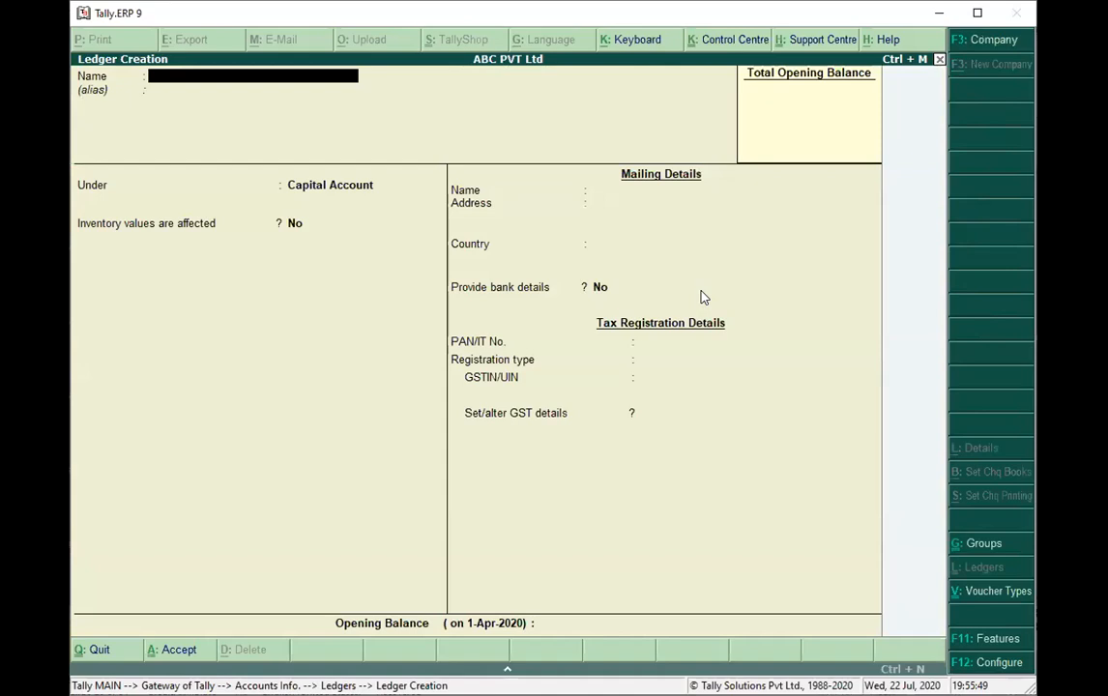
pyautogui.write('Capital Accoun')
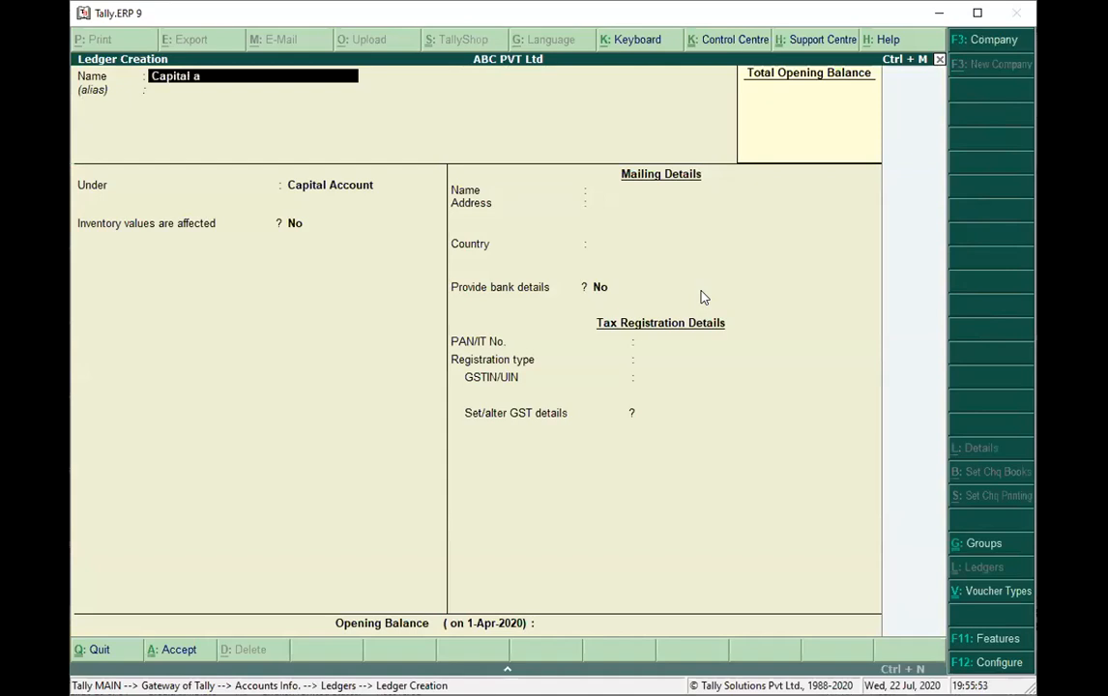
pyautogui.write('t')
pyautogui.press('Return')
pyautogui.press('Return')
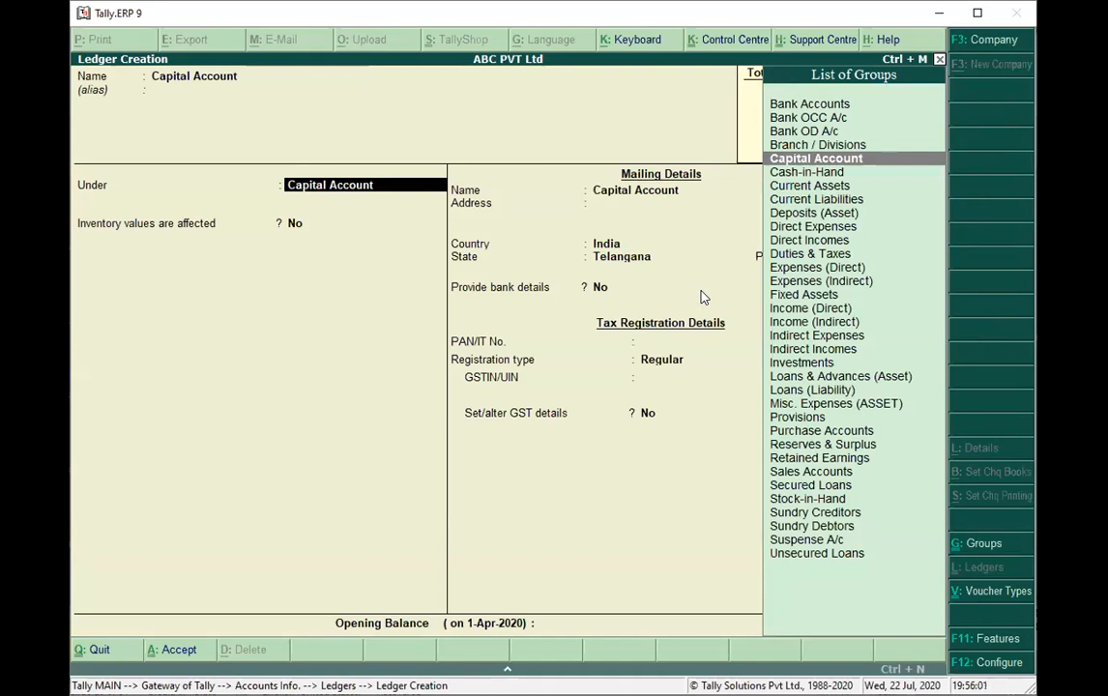
pyautogui.press('Return')
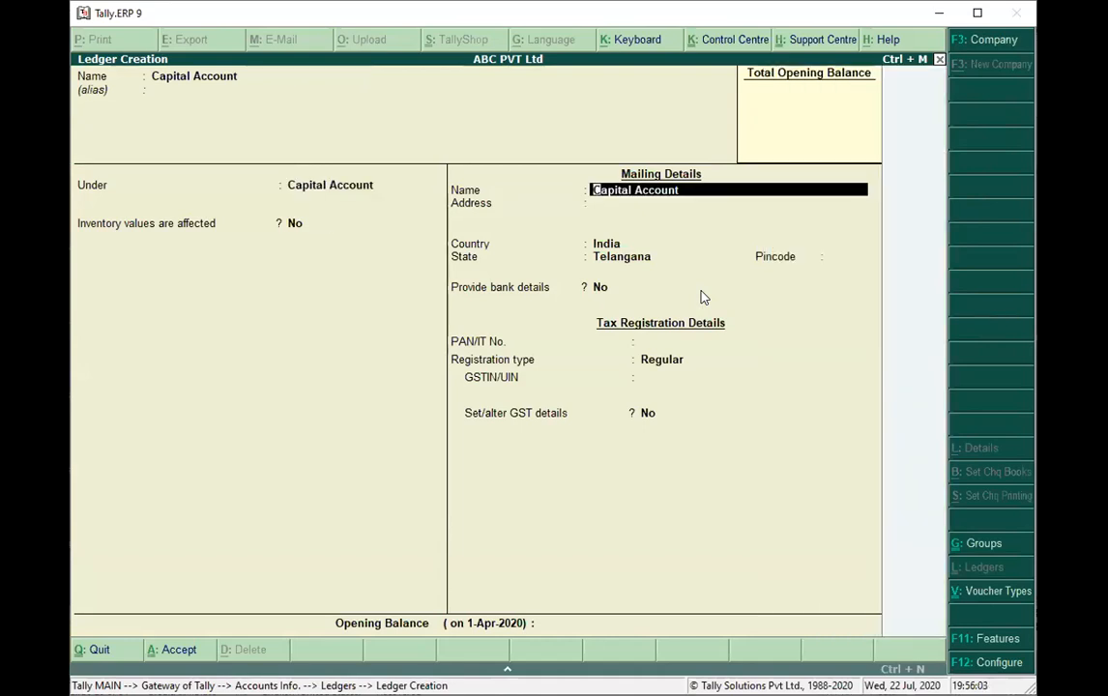
# Keep the default mailing and tax details for the Capital Account ledger, save it, and leave ledger creation.
pyautogui.press('Return')
pyautogui.press('Return')
pyautogui.press('Return')
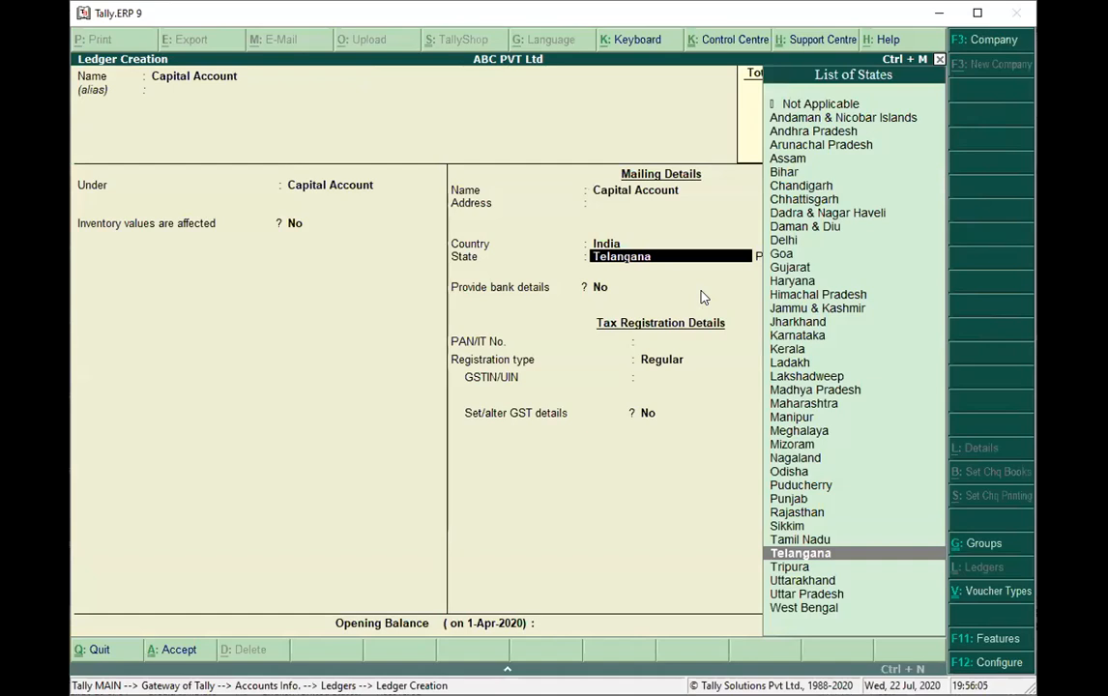
pyautogui.press('Return')
pyautogui.press('Return')
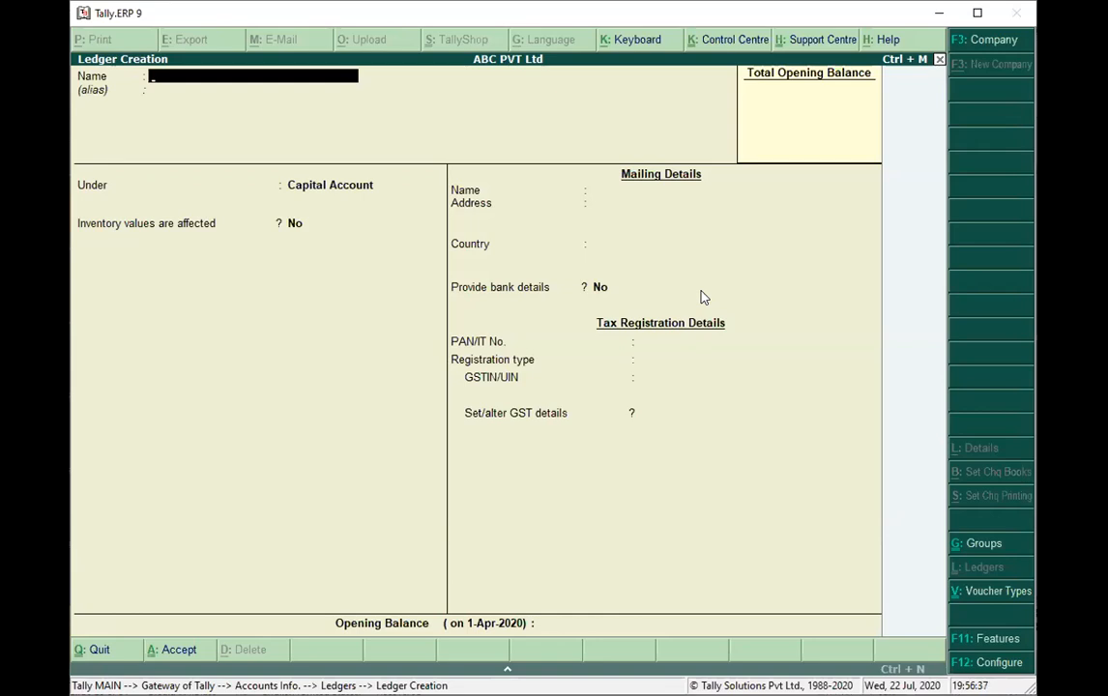
pyautogui.press('Escape')
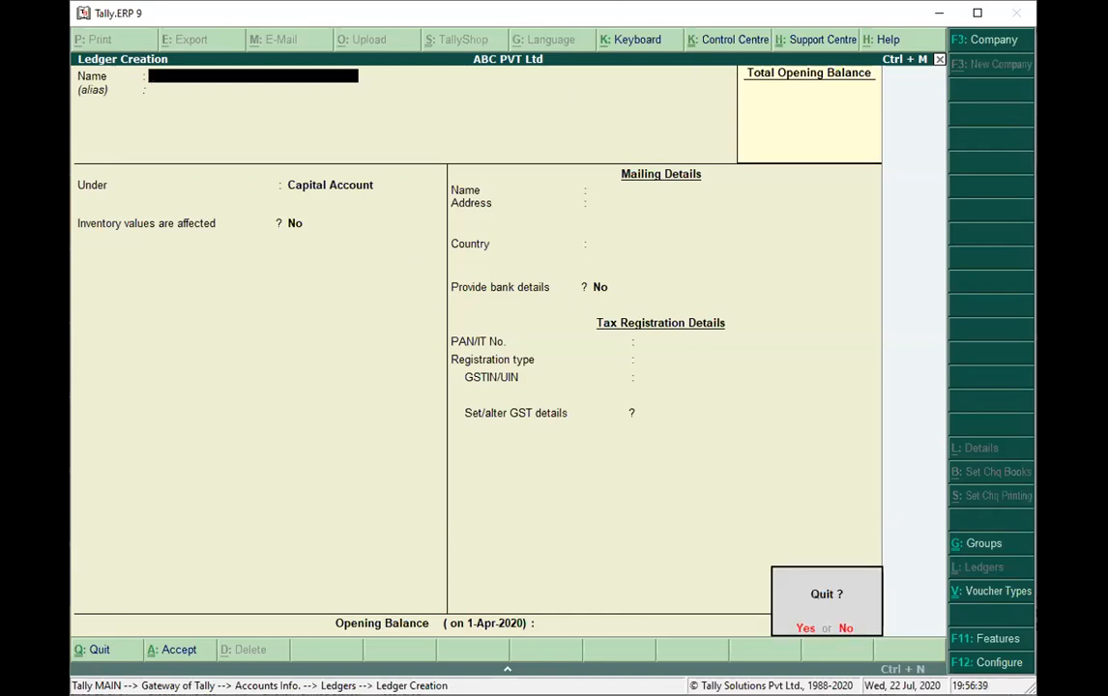
pyautogui.press('y')
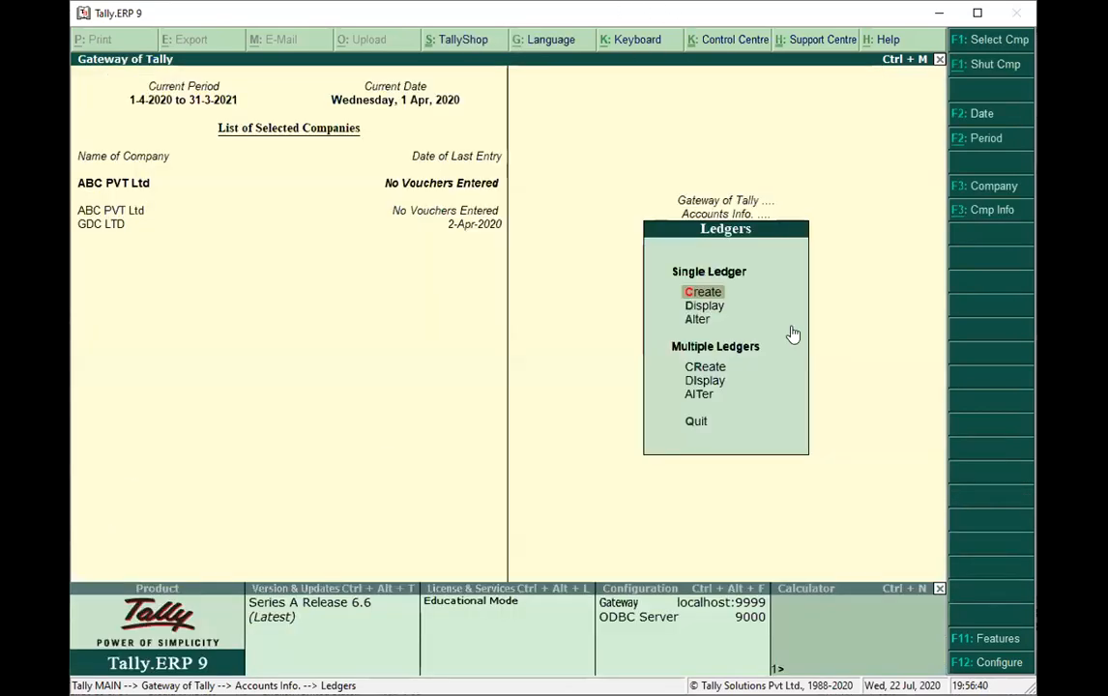
# Check the list of ledgers available for alteration, and return to the Gateway of Tally.
pyautogui.click(698, 321)
pyautogui.press('Escape')
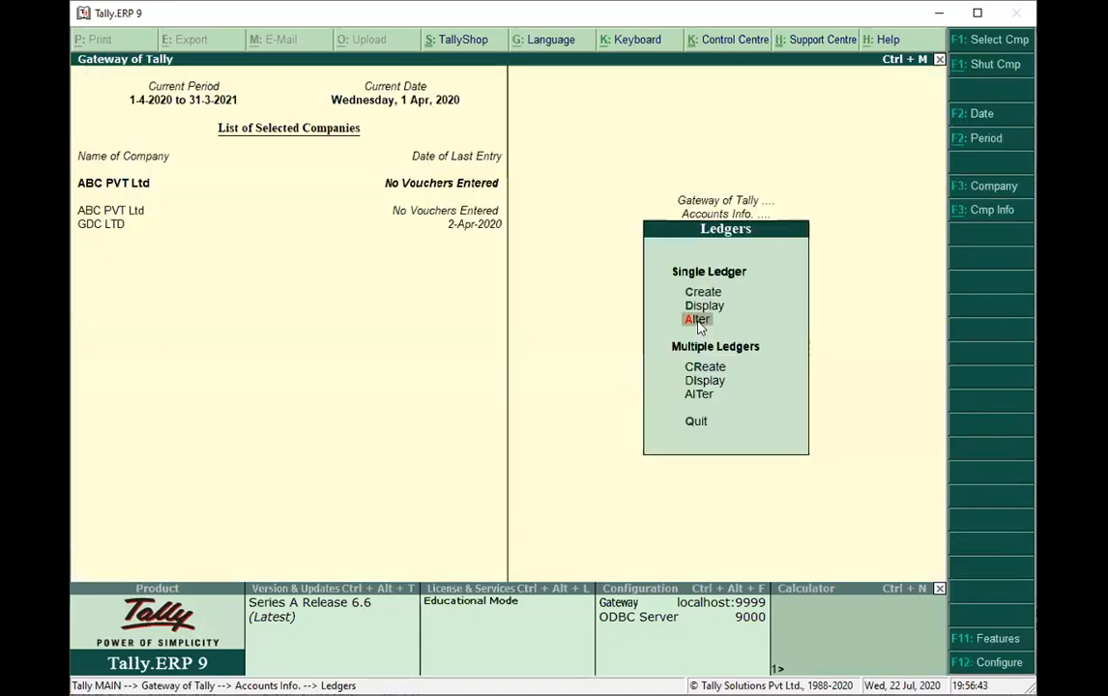
pyautogui.click(697, 320)
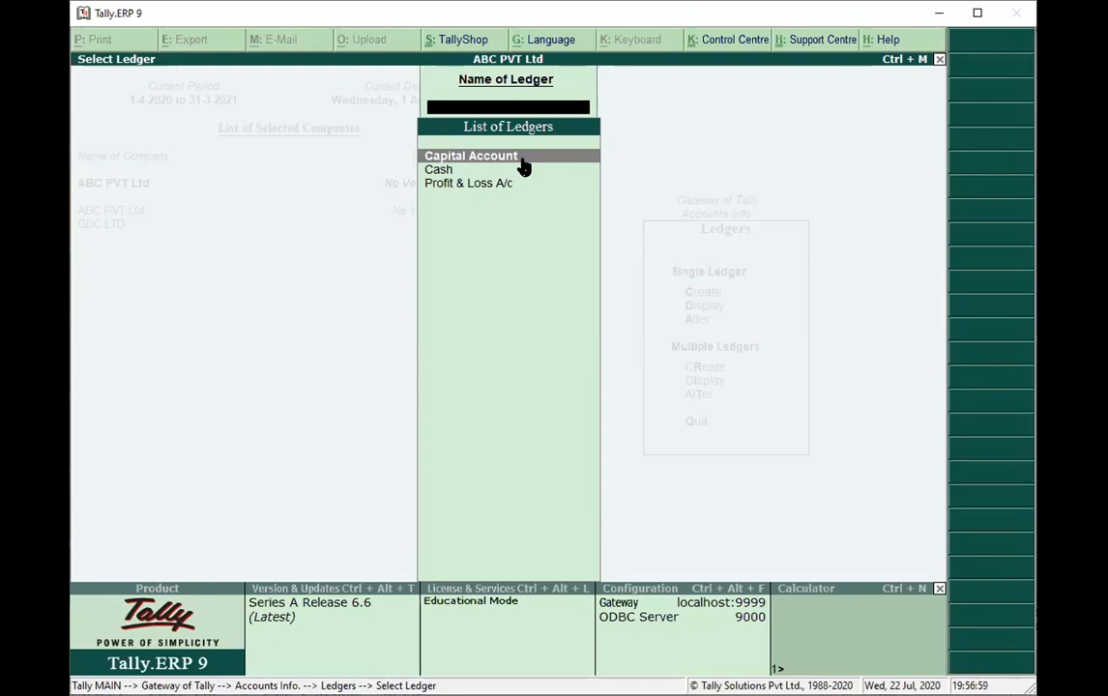
pyautogui.press('Escape')
pyautogui.press('Escape')
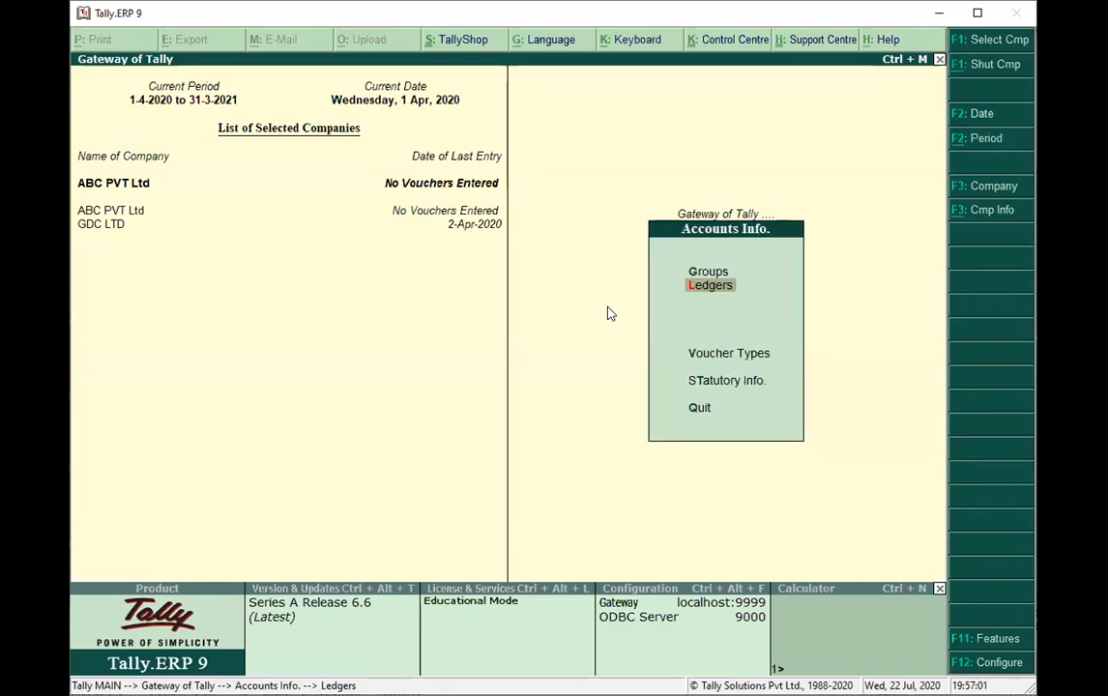
pyautogui.press('Escape')
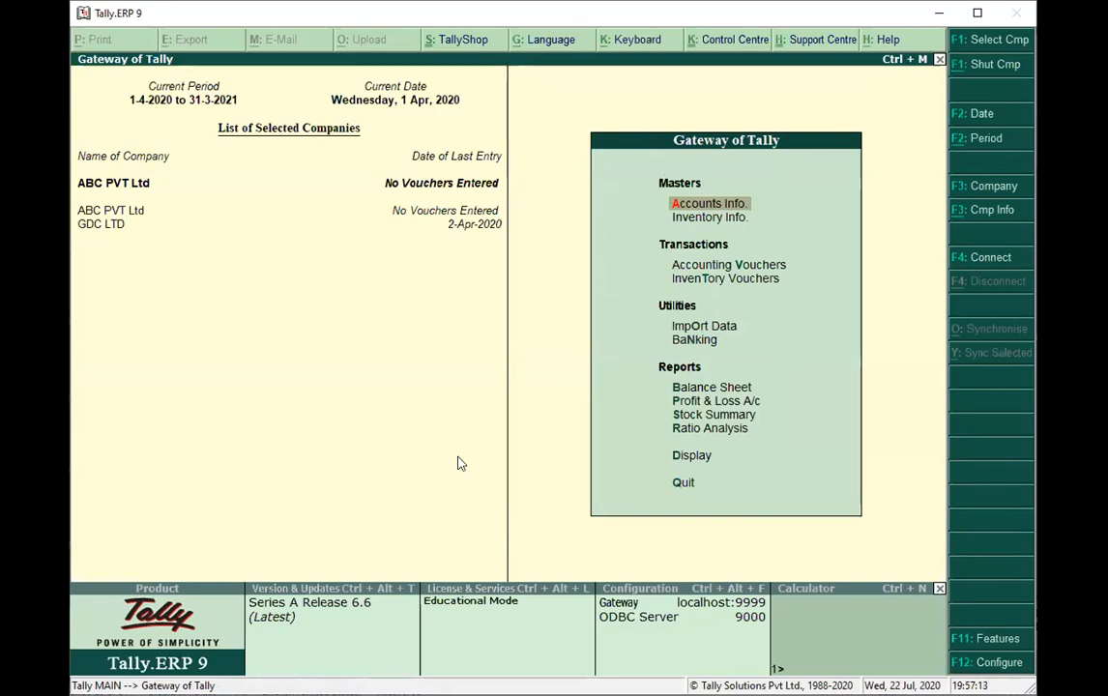
# Start a receipt voucher and set Show Bank Allocation details and Use receipt as contra to Yes in its configuration.
pyautogui.click(692, 267)
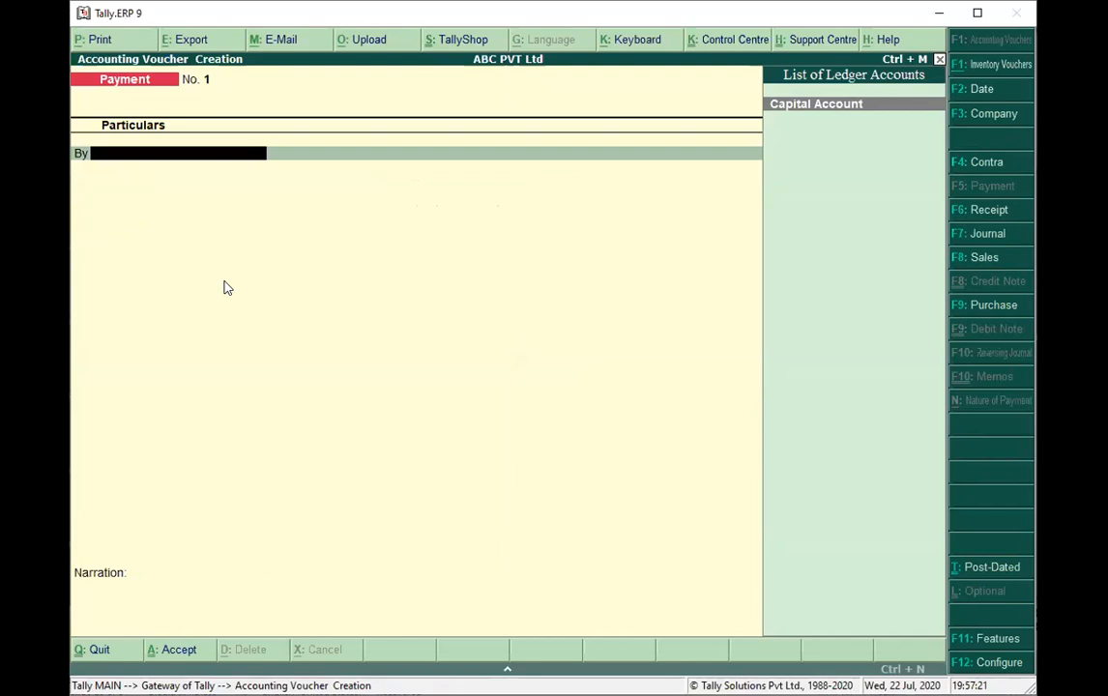
pyautogui.click(982, 210)
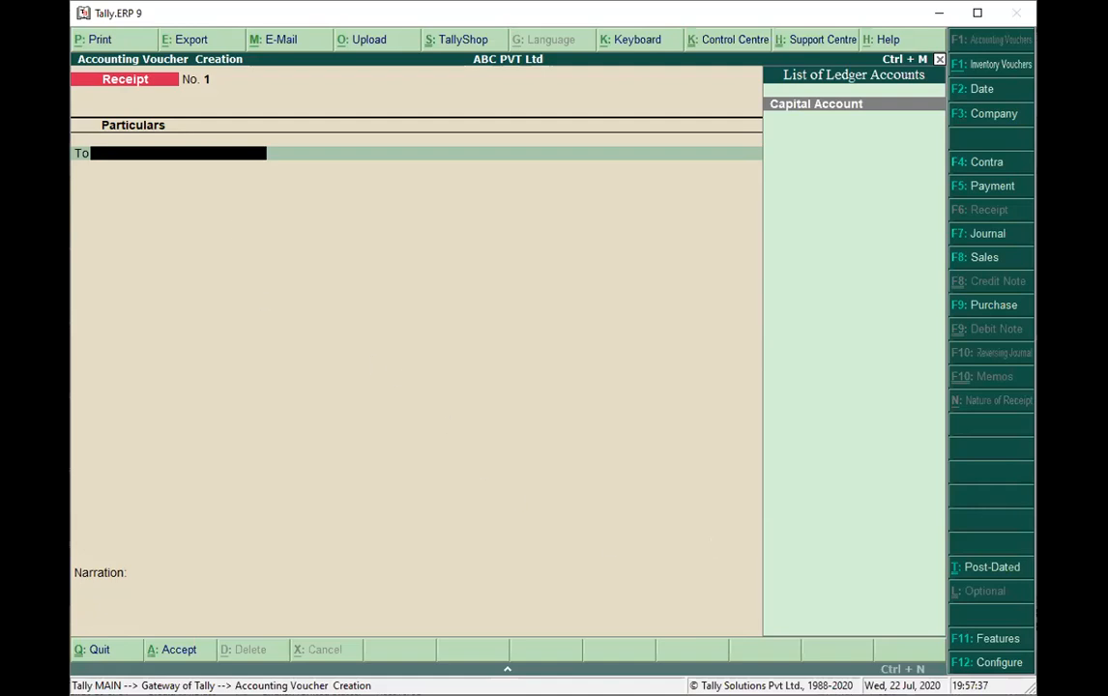
pyautogui.click(996, 664)
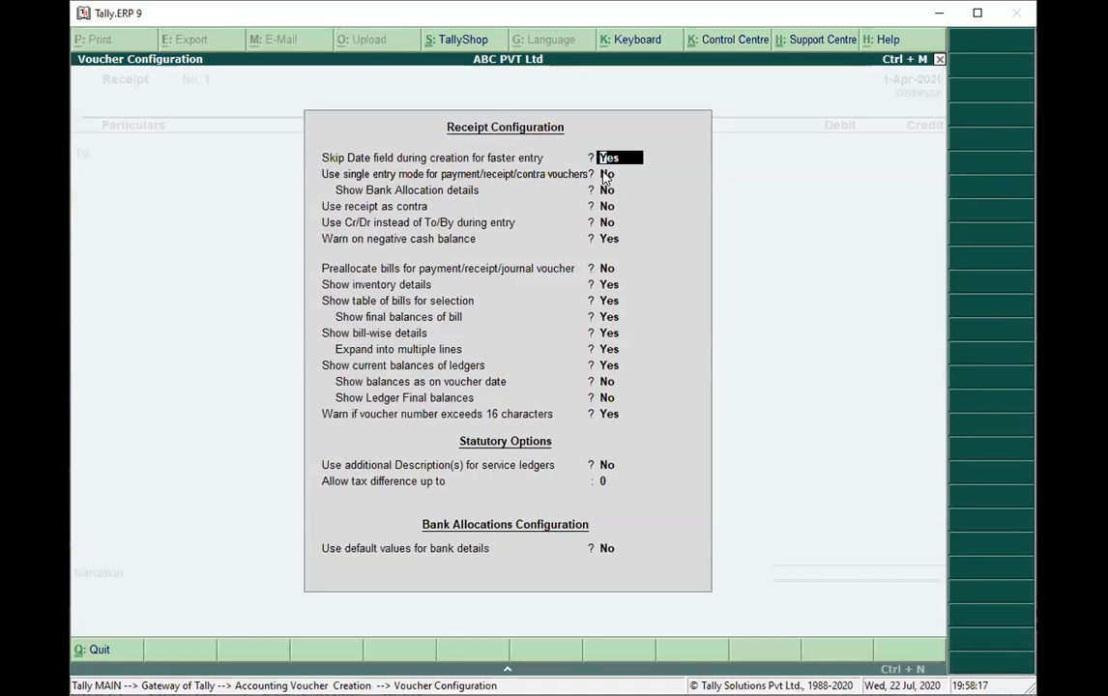
pyautogui.click(603, 172)
pyautogui.press('Return')
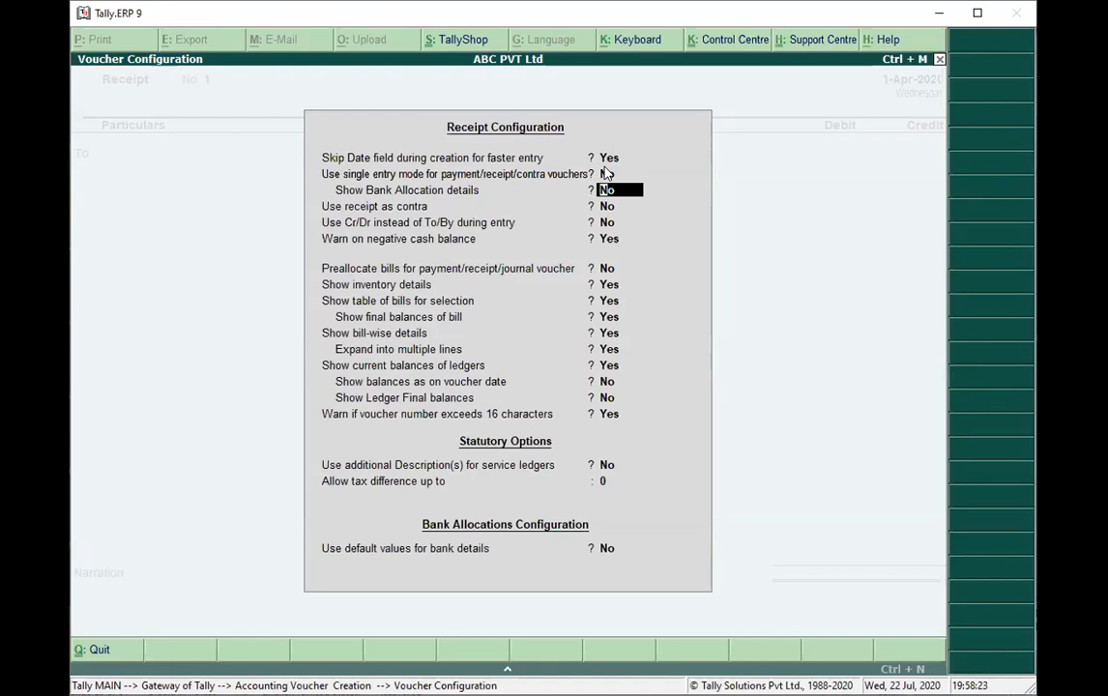
pyautogui.press('Return')
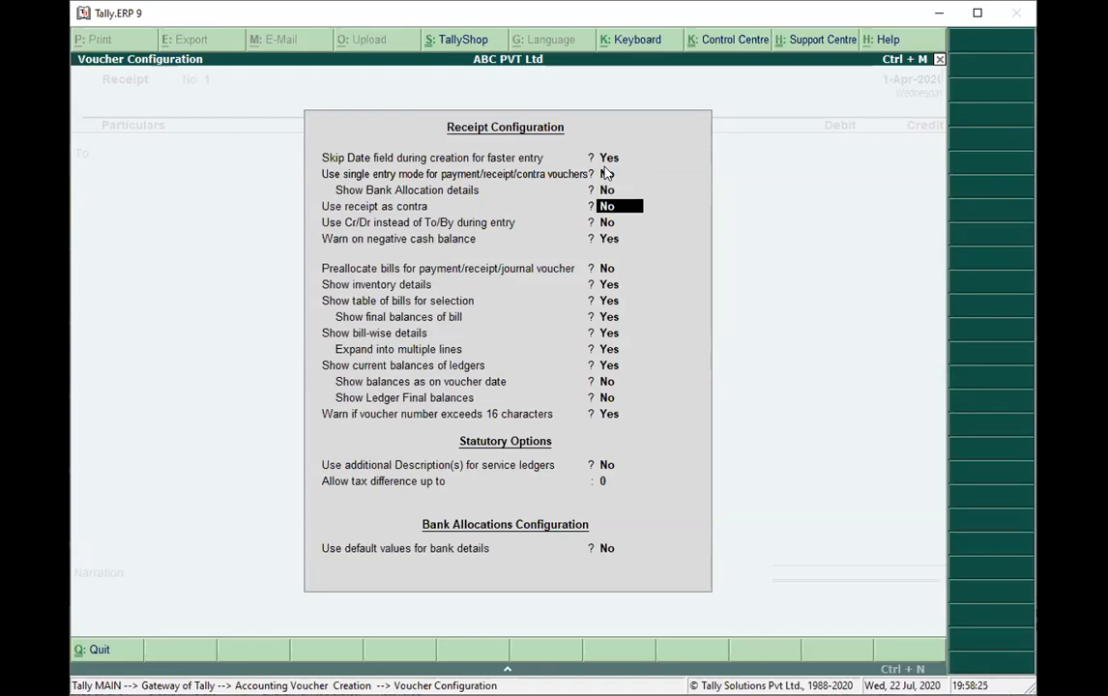
pyautogui.press('Up')
pyautogui.write('y')
pyautogui.press('Return')
pyautogui.write('y')
pyautogui.press('Return')
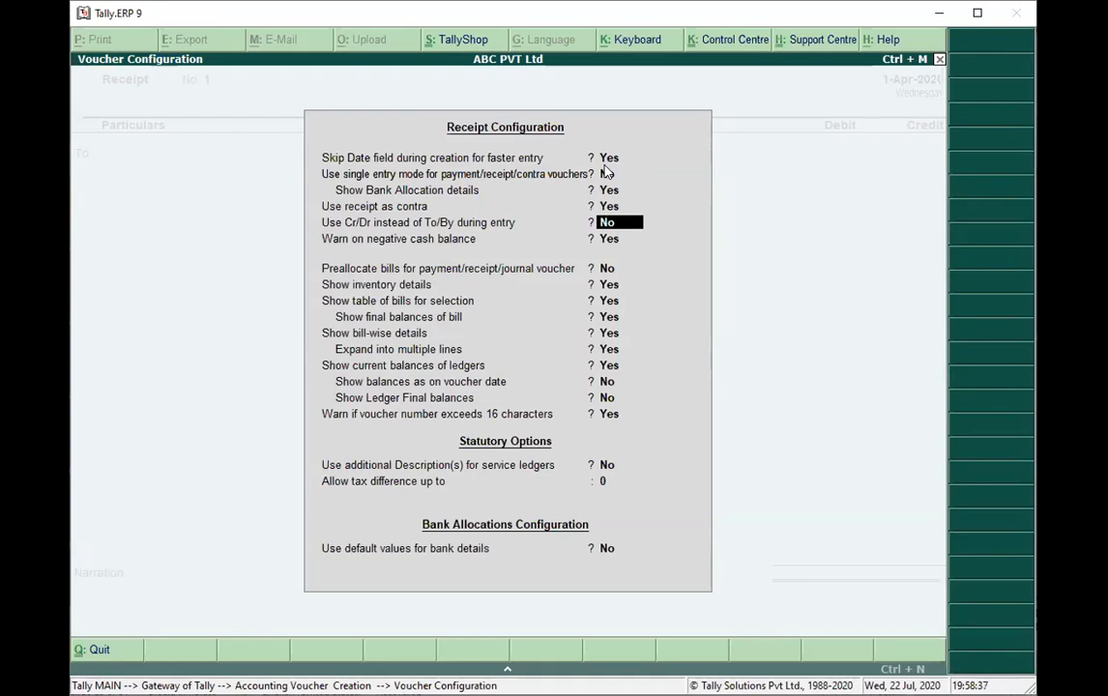
# Enable Cr/Dr instead of To/By during entry, keep the remaining receipt options, and save the configuration.
pyautogui.write('yes')
pyautogui.press('Return')
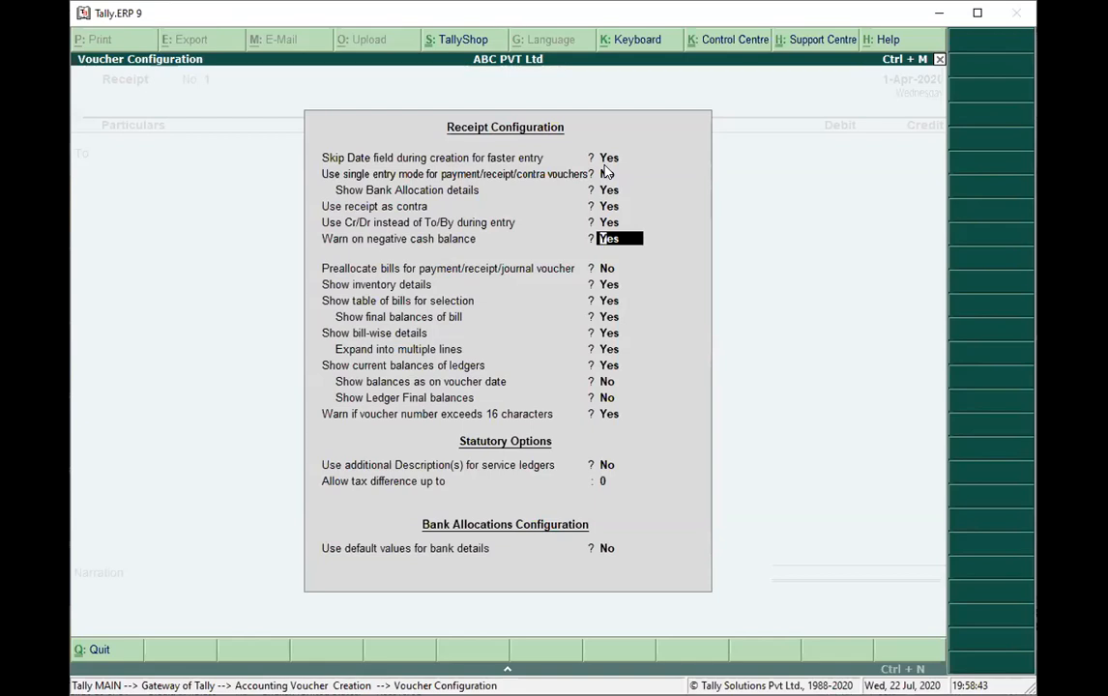
pyautogui.press('Return')
pyautogui.press('Return')
pyautogui.press('Return')
pyautogui.press('Return')
pyautogui.press('Return')
pyautogui.press('Return')
pyautogui.press('Return')
pyautogui.press('Return')
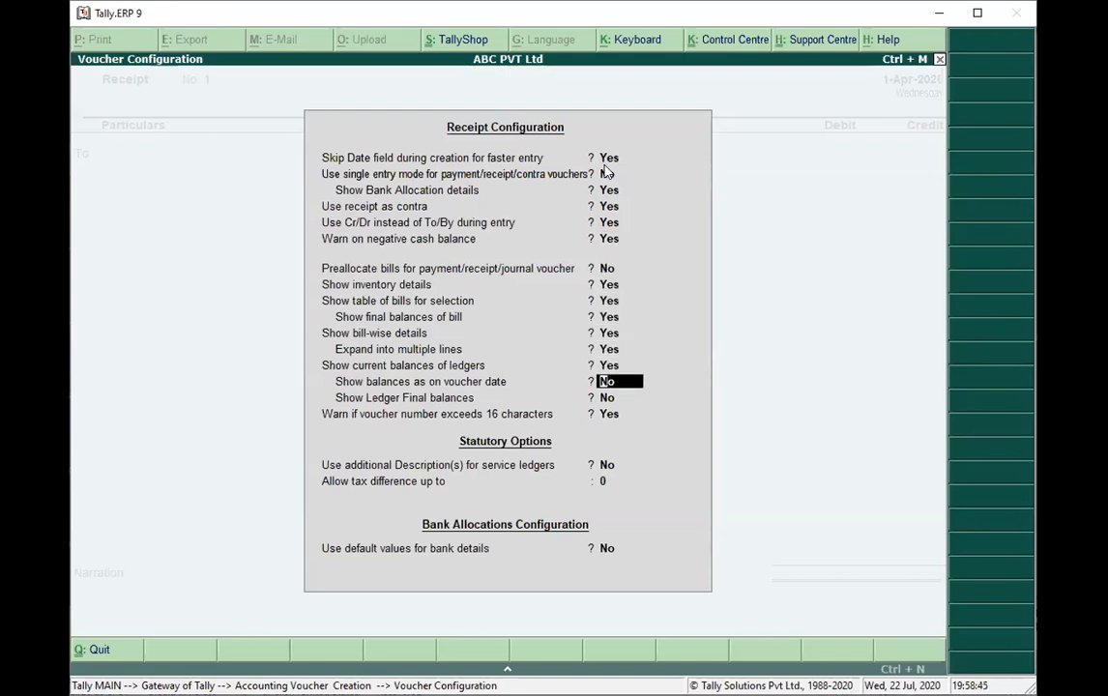
pyautogui.press('Return')
pyautogui.press('Return')
pyautogui.hotkey('ctrl', 'a')
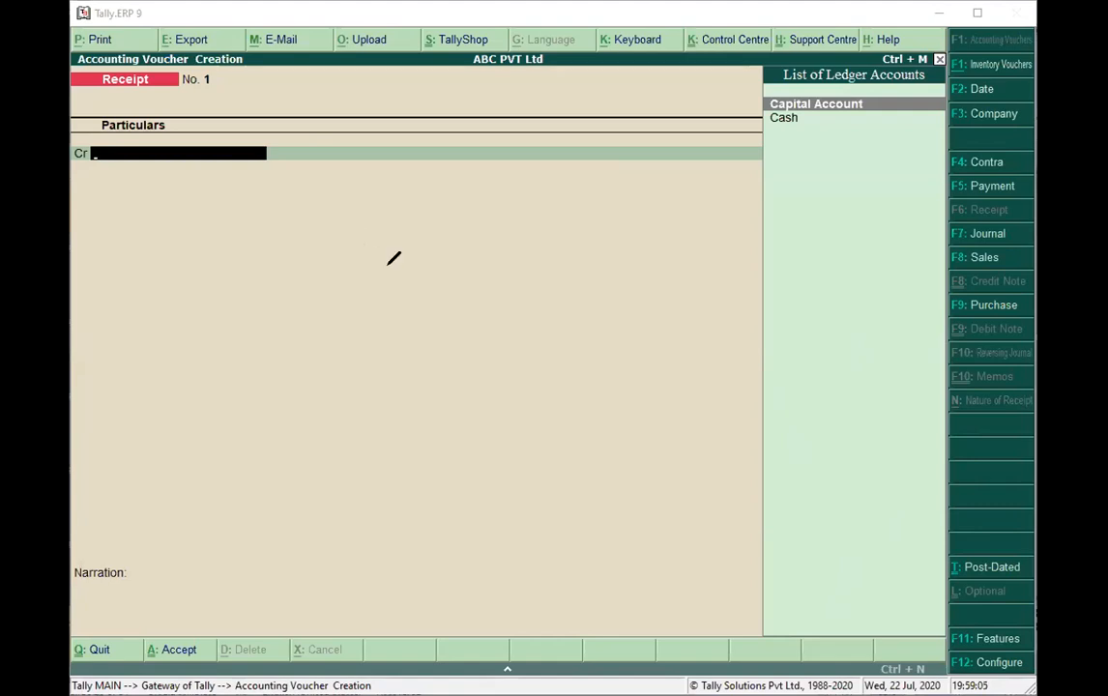
pyautogui.moveTo(426, 235)
pyautogui.mouseDown()
pyautogui.moveTo(426, 254)
pyautogui.moveTo(455, 233)
pyautogui.moveTo(458, 280)
pyautogui.moveTo(470, 252)
pyautogui.mouseUp()
pyautogui.click(483, 249)
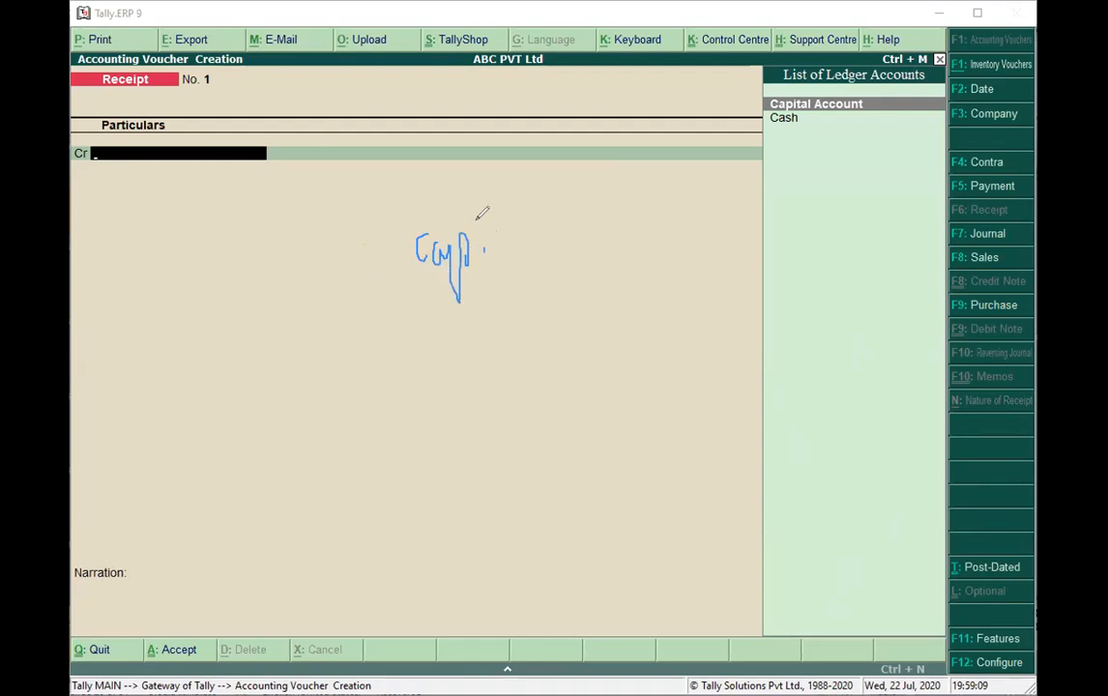
pyautogui.moveTo(545, 230)
pyautogui.mouseDown()
pyautogui.moveTo(561, 279)
pyautogui.moveTo(562, 266)
pyautogui.moveTo(624, 257)
pyautogui.mouseUp()
pyautogui.click(557, 221)
pyautogui.moveTo(621, 202); pyautogui.dragTo(616, 250)
pyautogui.moveTo(510, 325)
pyautogui.mouseDown()
pyautogui.moveTo(531, 371)
pyautogui.moveTo(530, 312)
pyautogui.moveTo(552, 339)
pyautogui.moveTo(542, 324)
pyautogui.mouseUp()
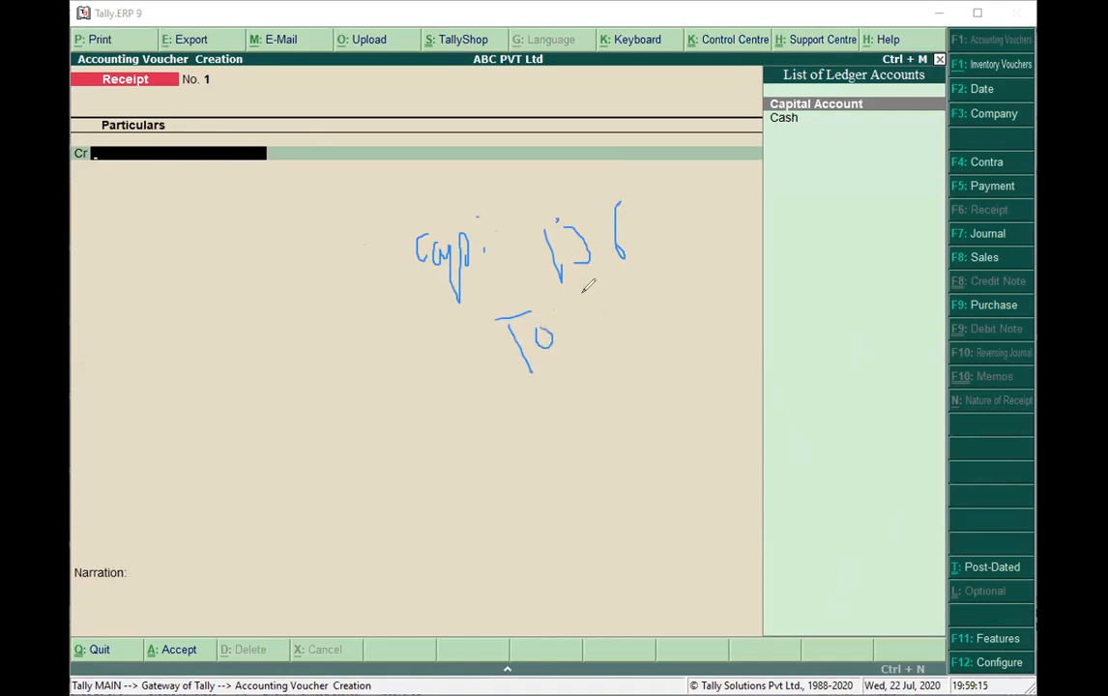
pyautogui.moveTo(593, 317)
pyautogui.mouseDown()
pyautogui.moveTo(590, 363)
pyautogui.moveTo(666, 341)
pyautogui.moveTo(696, 344)
pyautogui.moveTo(662, 356)
pyautogui.mouseUp()
pyautogui.moveTo(708, 313); pyautogui.dragTo(718, 334)
pyautogui.moveTo(708, 267)
pyautogui.mouseDown()
pyautogui.moveTo(739, 318)
pyautogui.moveTo(766, 301)
pyautogui.moveTo(829, 299)
pyautogui.mouseUp()
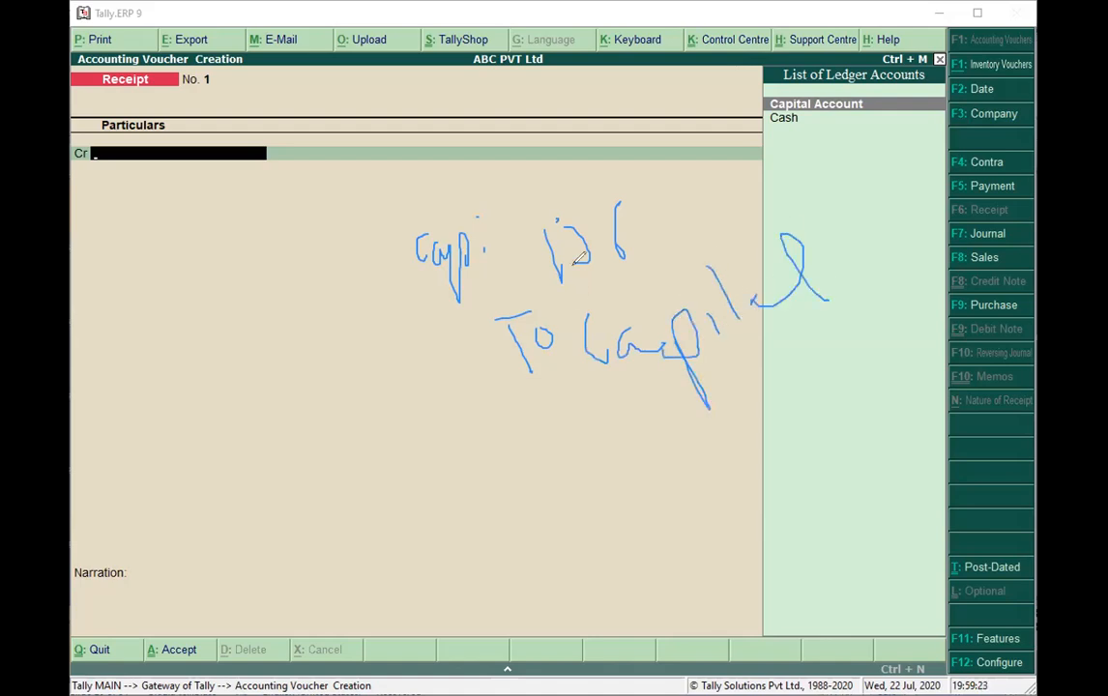
pyautogui.moveTo(435, 306)
pyautogui.mouseDown()
pyautogui.moveTo(692, 207)
pyautogui.moveTo(421, 188)
pyautogui.moveTo(440, 285)
pyautogui.mouseUp()
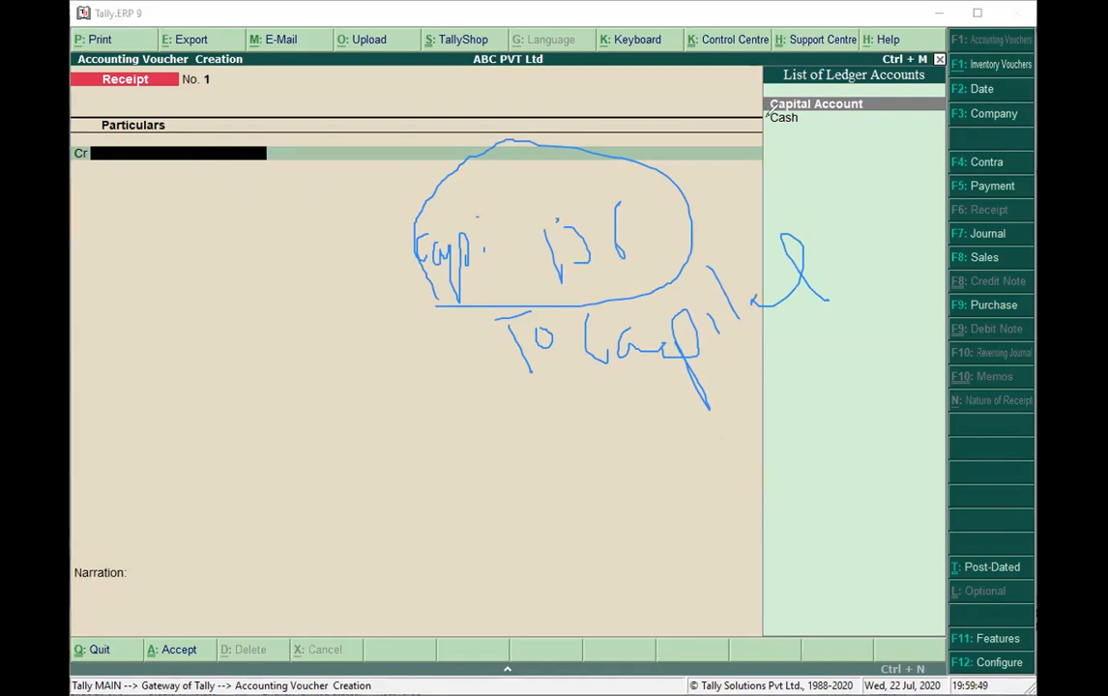
pyautogui.click(761, 131)
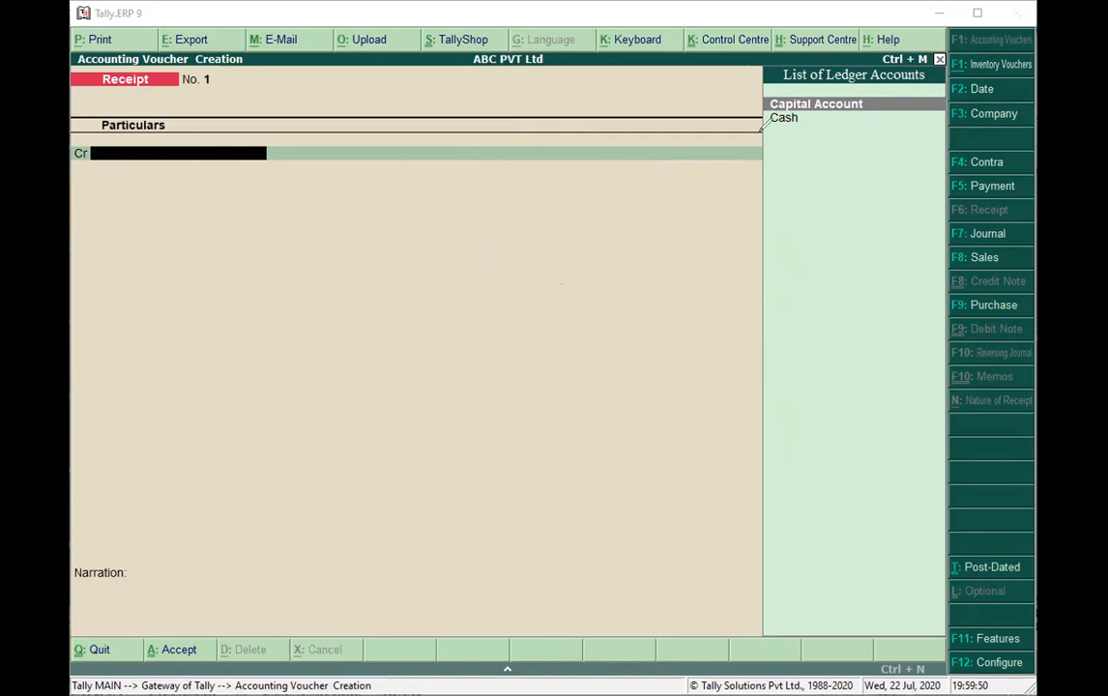
# Credit Capital Account with 200000 and debit Cash with the same amount in the receipt voucher.
pyautogui.click(581, 254)
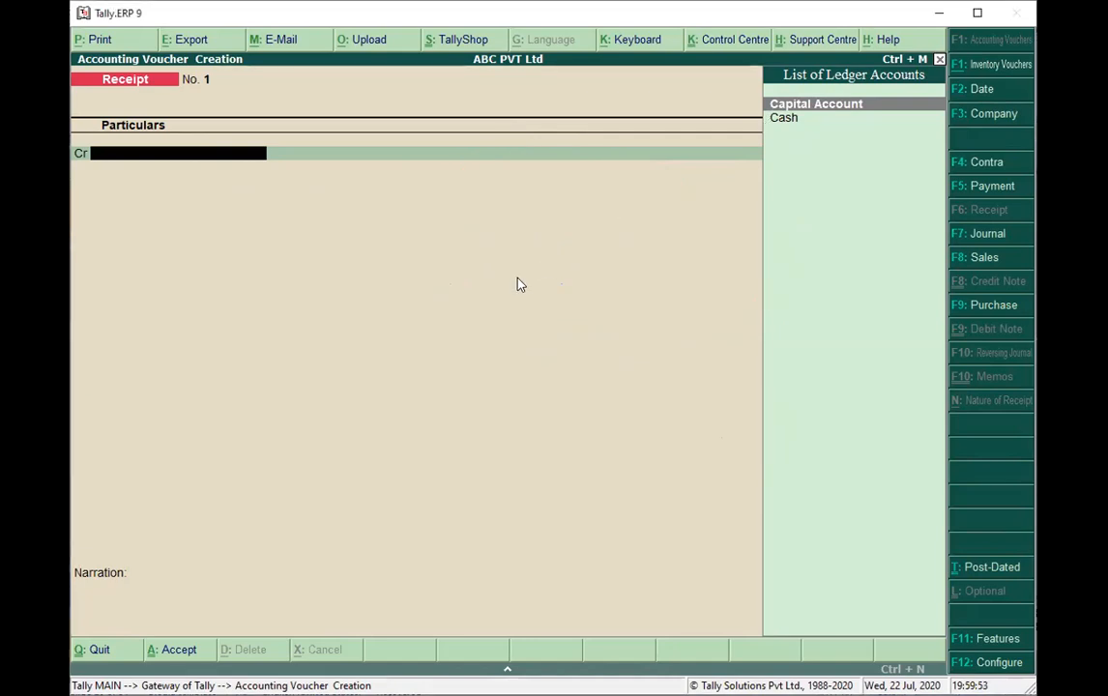
pyautogui.write('Cc')
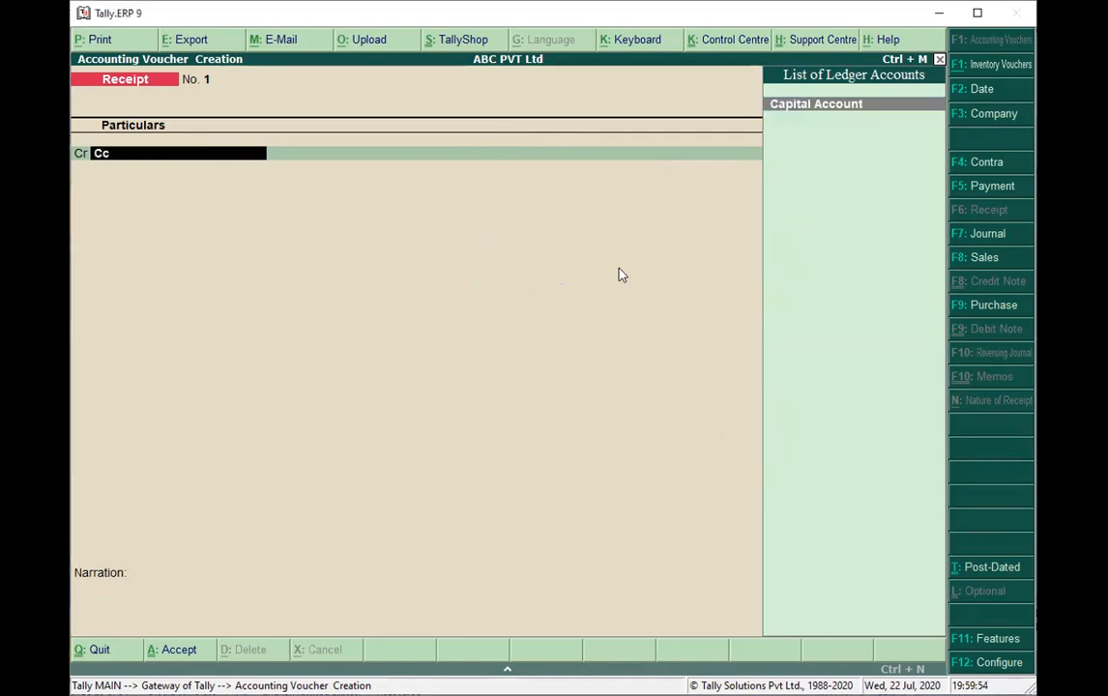
pyautogui.click(817, 106)
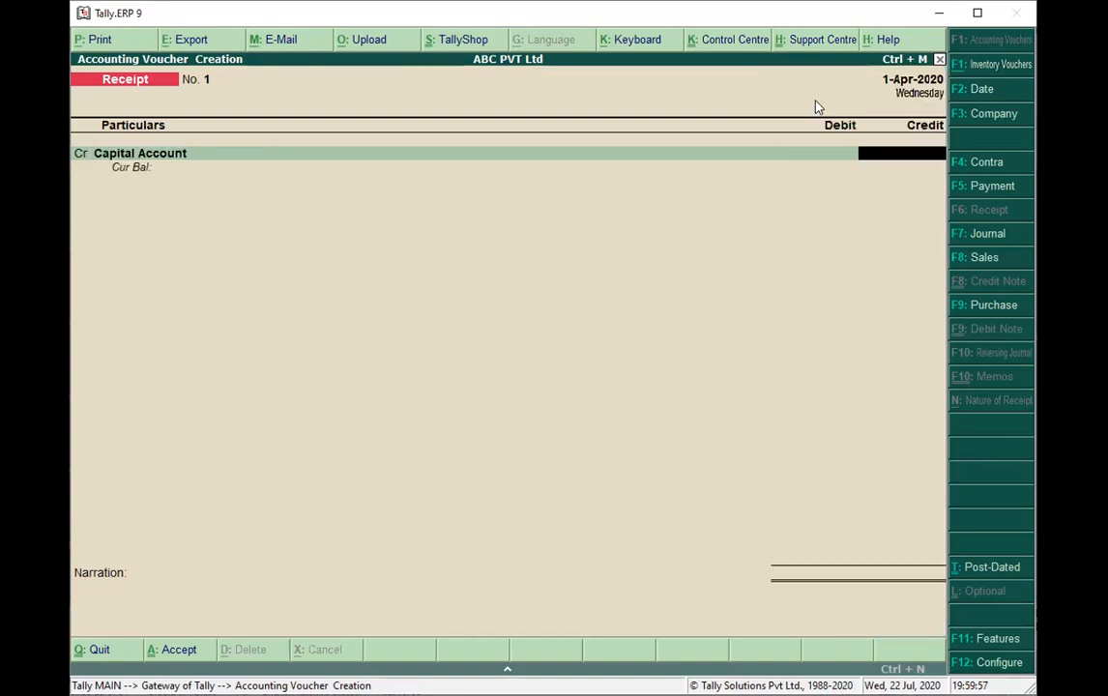
pyautogui.write('200000')
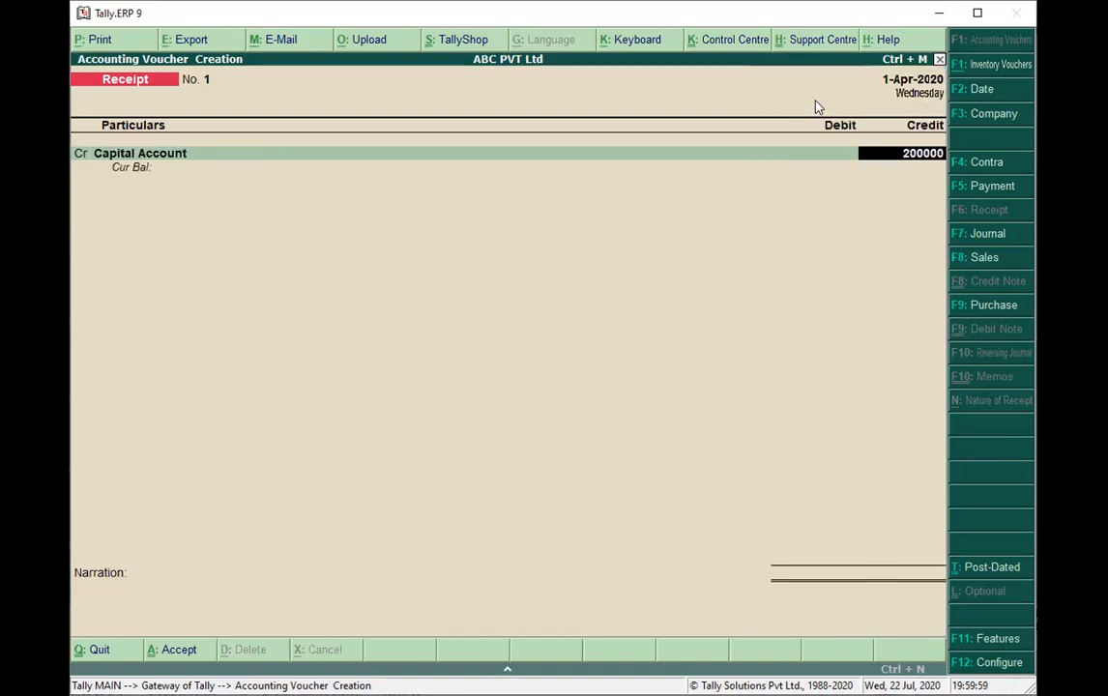
pyautogui.press('Return')
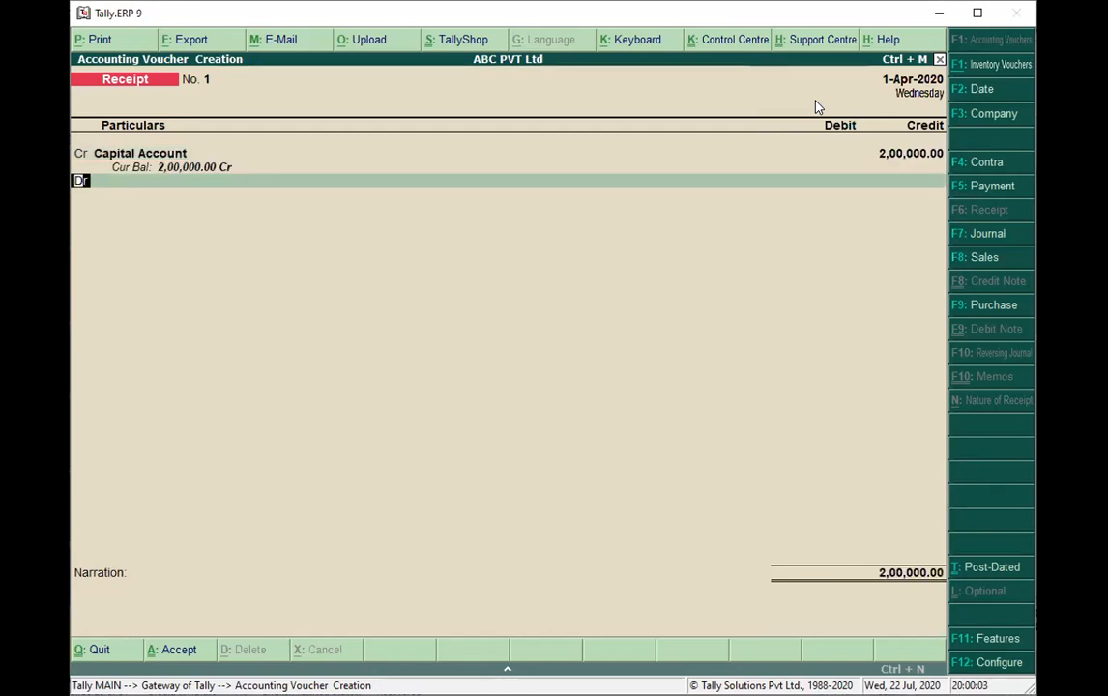
pyautogui.press('Return')
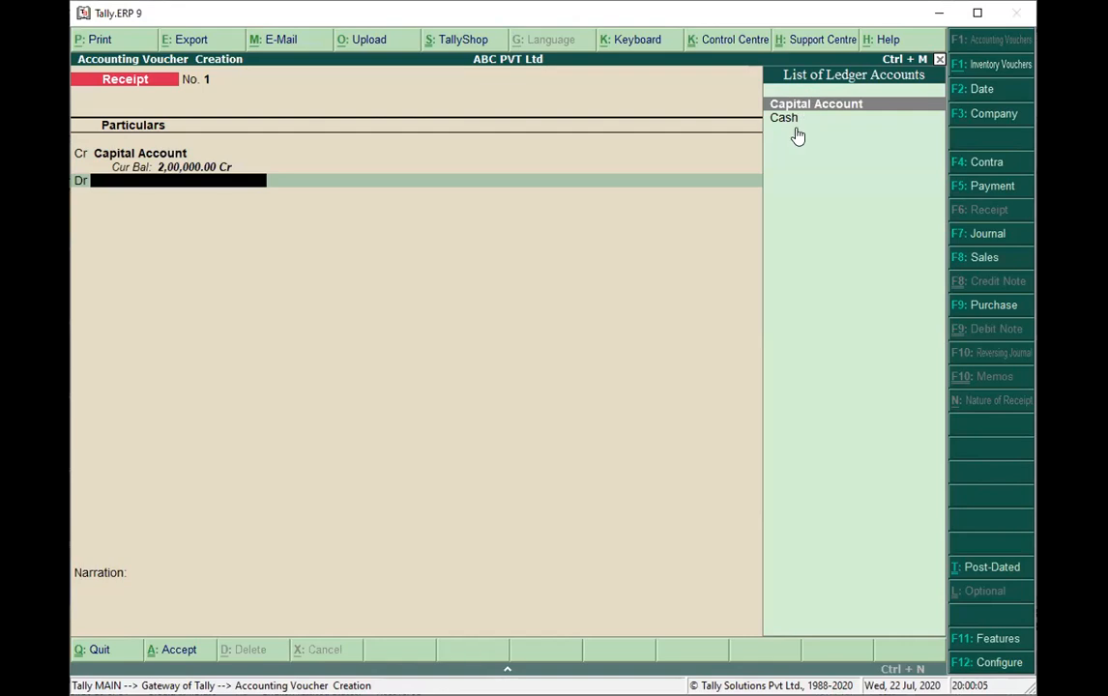
pyautogui.click(794, 122)
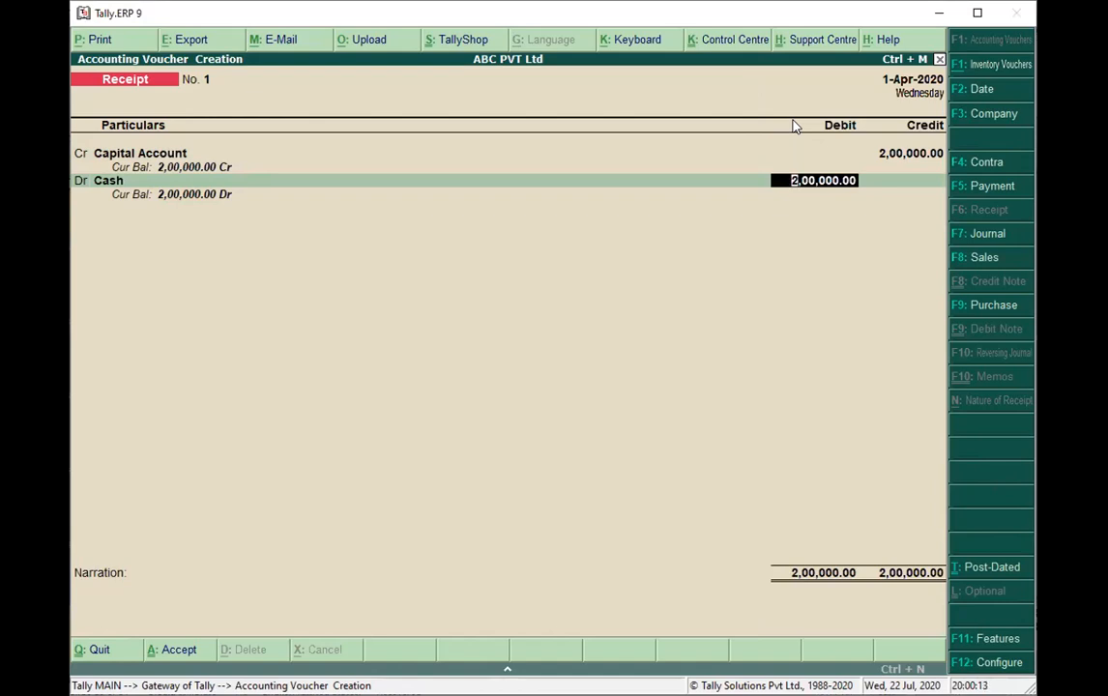
pyautogui.press('Return')
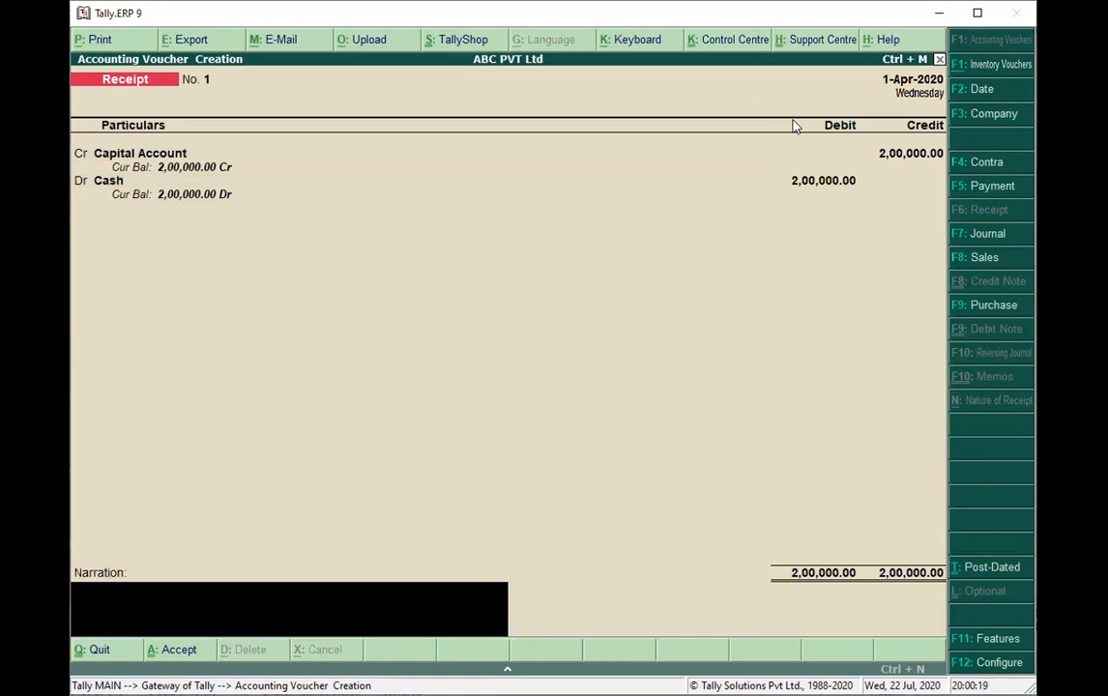
# Enter the narration "being capital inroducted by owner" and save the receipt voucher.
pyautogui.write('beign')
pyautogui.press('BackSpace')
pyautogui.press('BackSpace')
pyautogui.write('ng capital inroducted by owner')
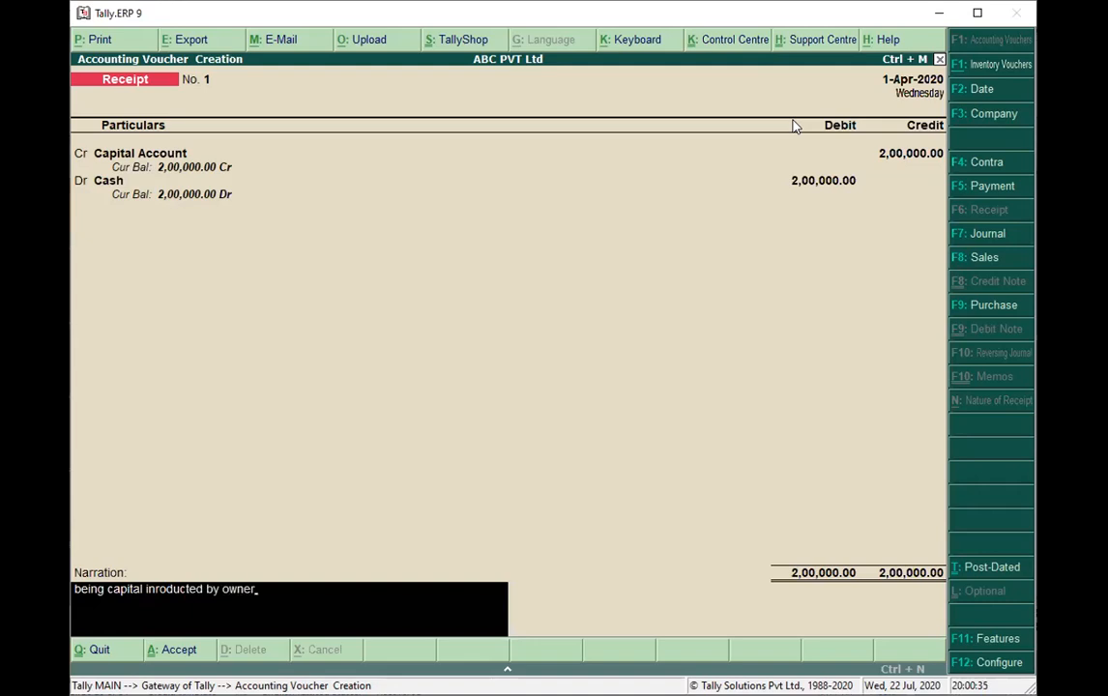
pyautogui.hotkey('ctrl', 'a')
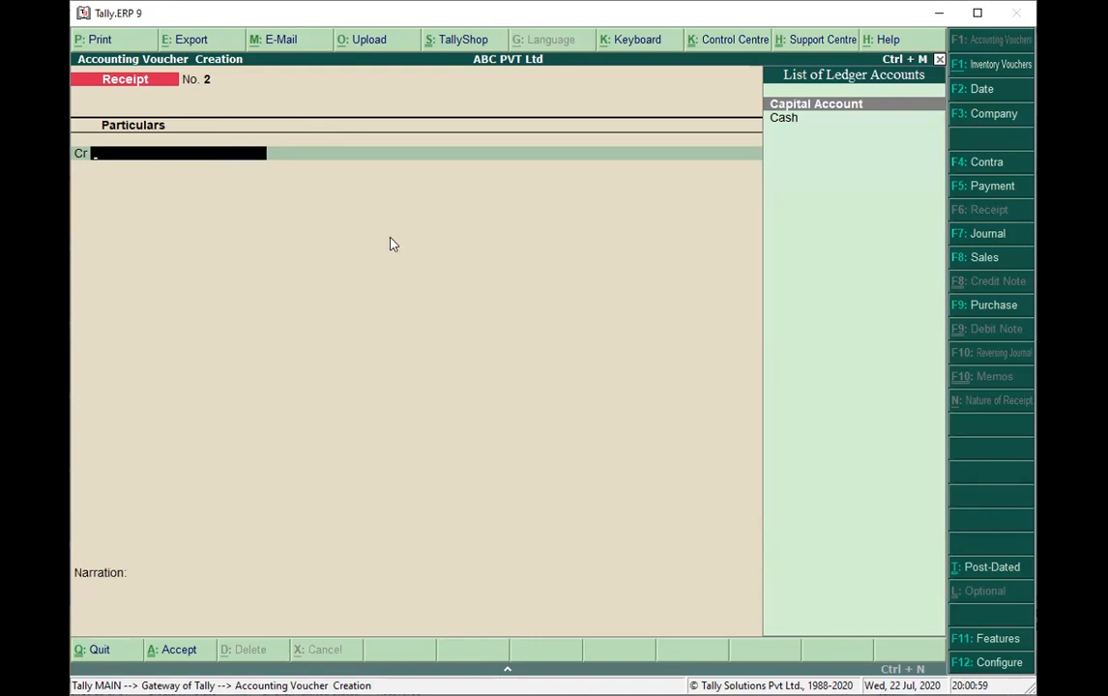
# Leave receipt voucher entry and start creating a single ledger in the accounts masters.
pyautogui.press('Escape')
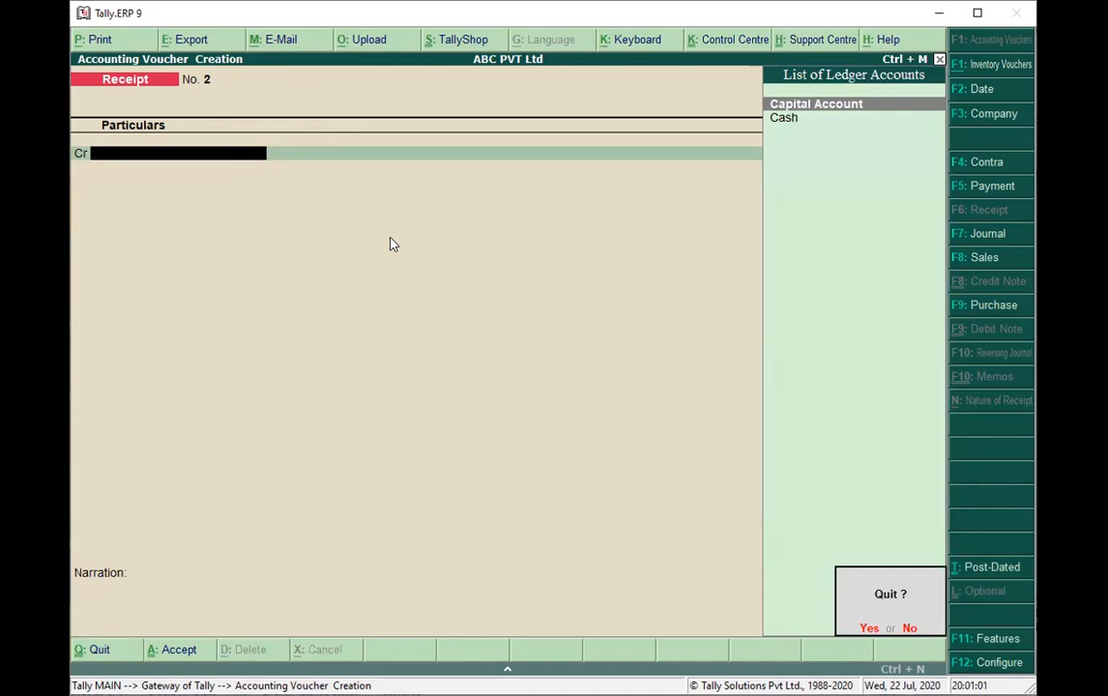
pyautogui.press('y')
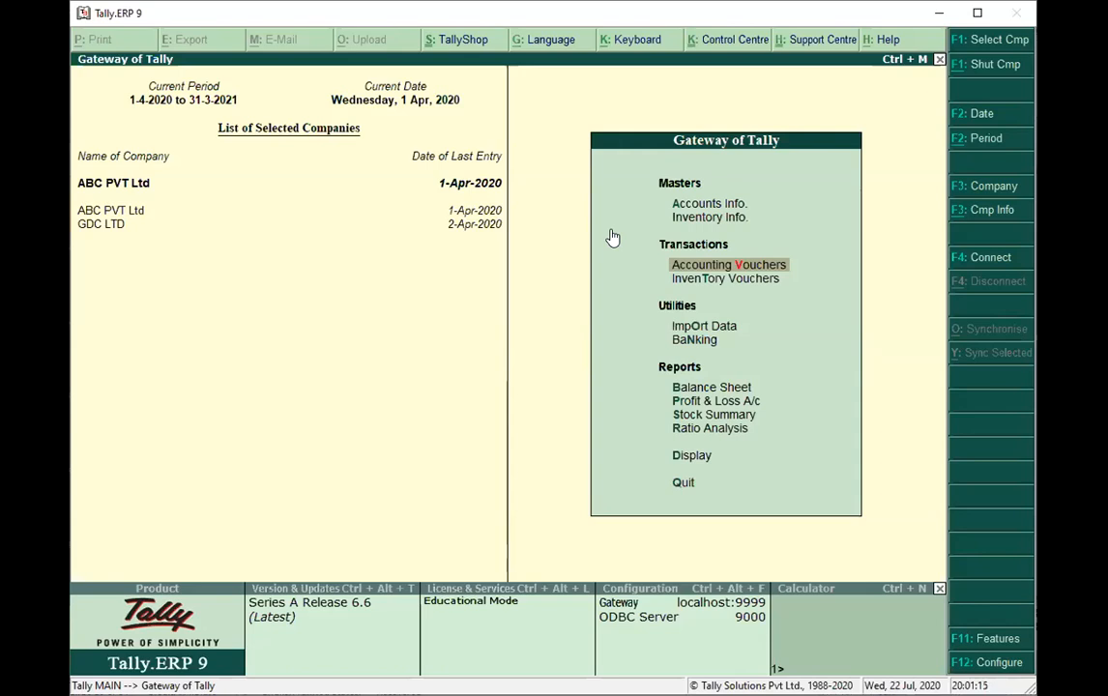
pyautogui.click(687, 206)
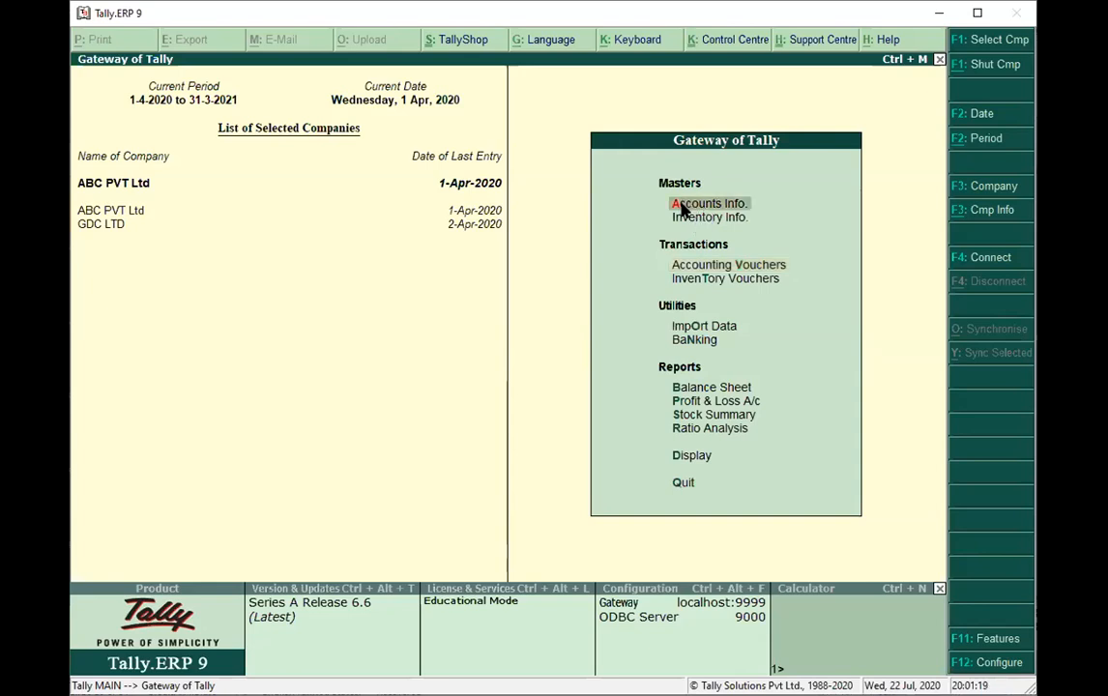
pyautogui.click(682, 207)
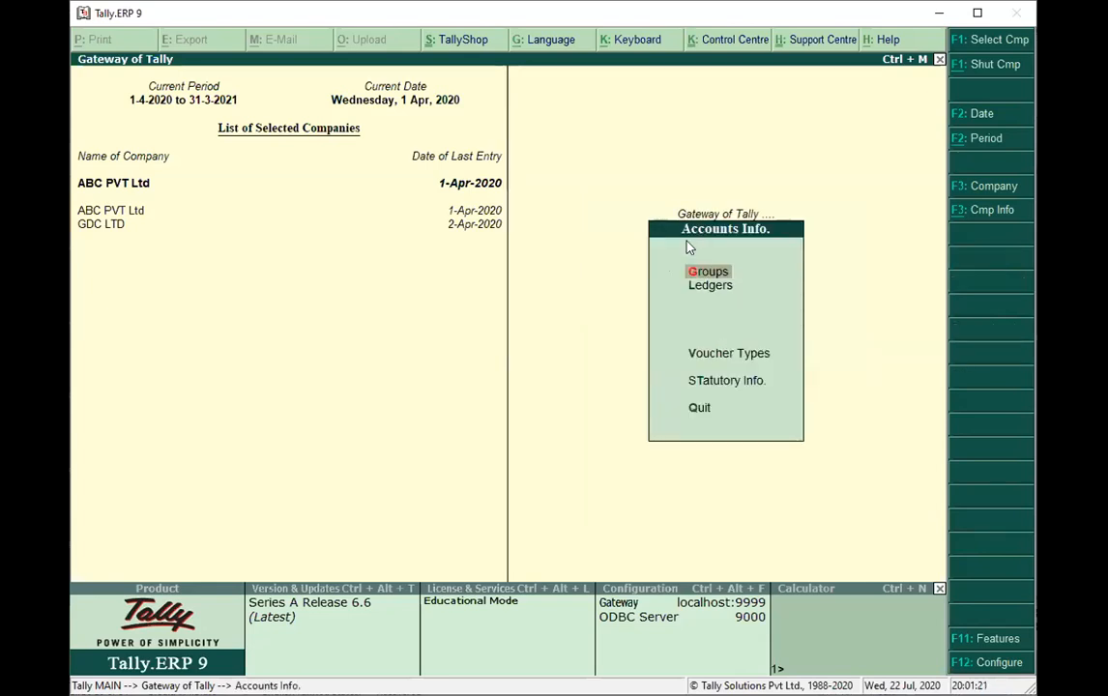
pyautogui.press('Escape')
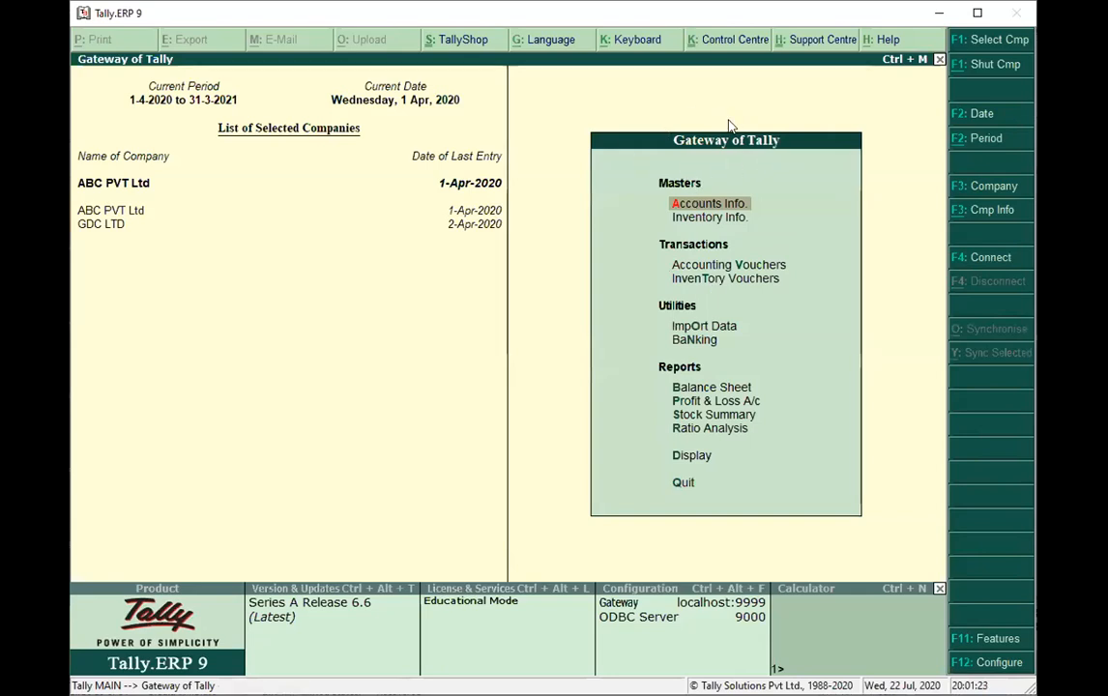
pyautogui.click(713, 209)
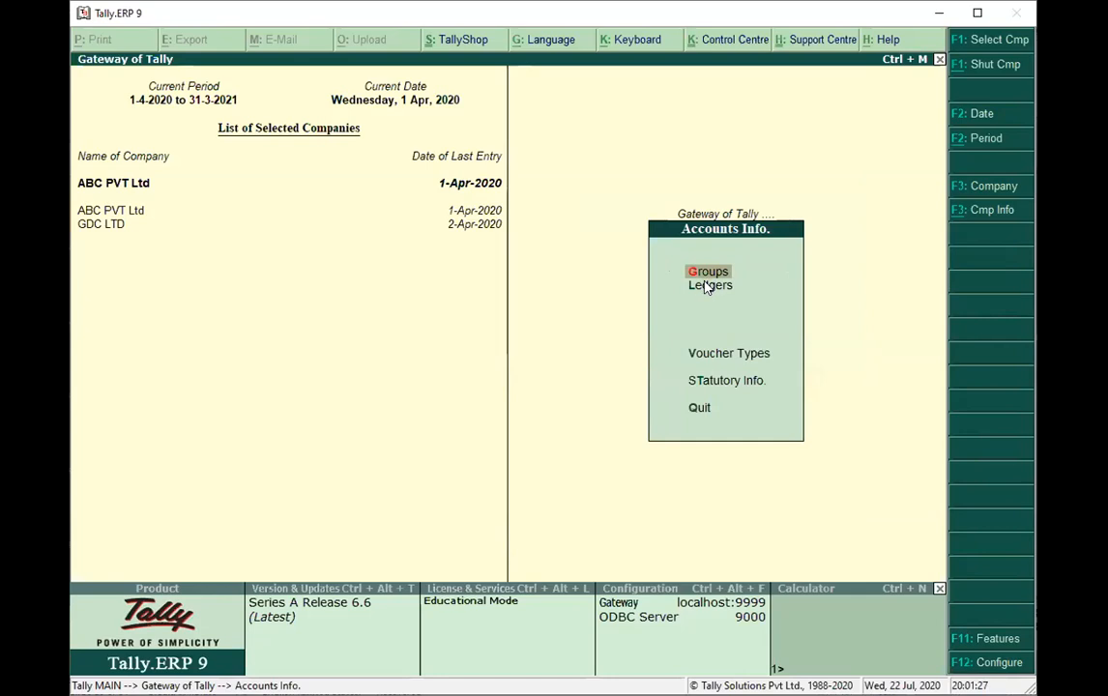
pyautogui.click(704, 288)
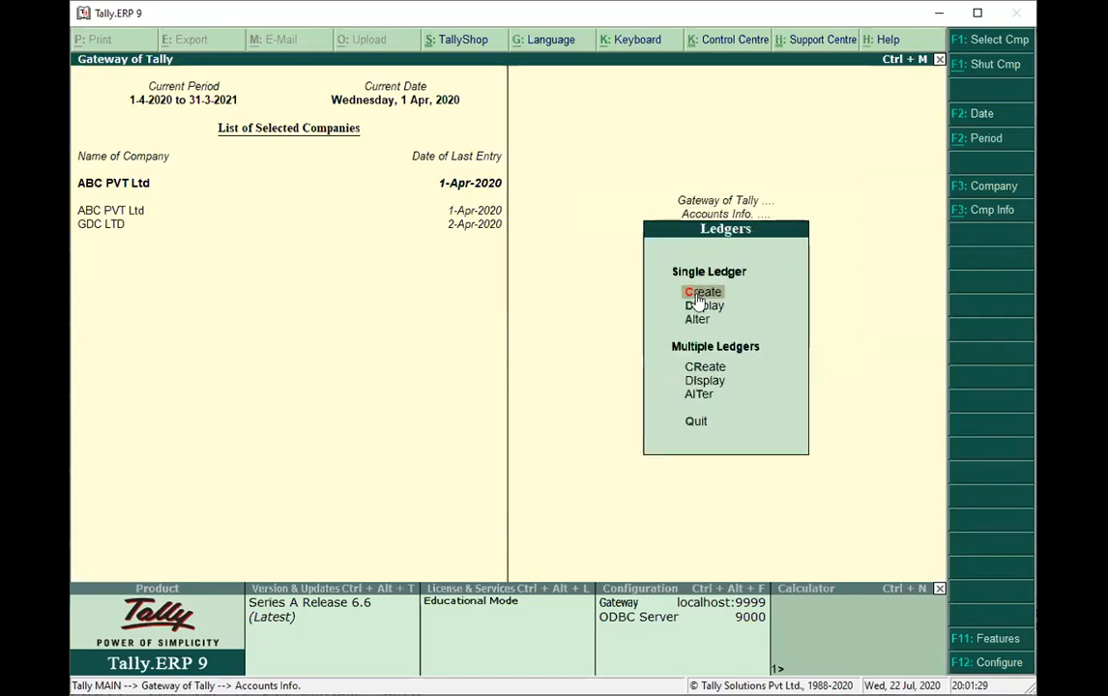
pyautogui.press('Return')
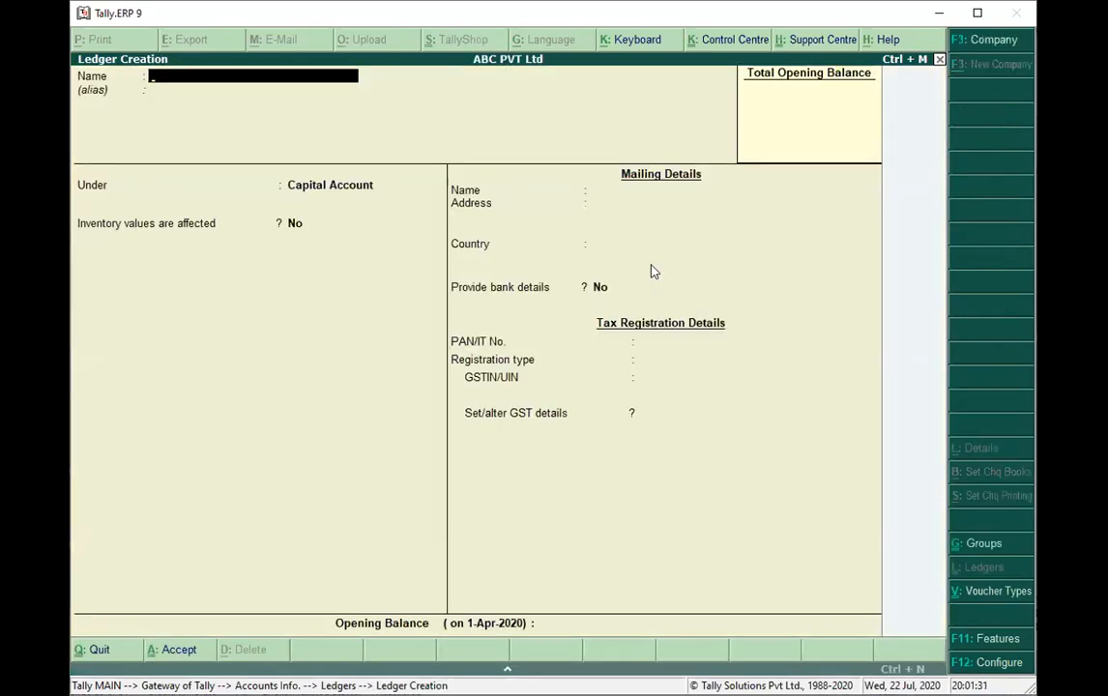
# Name the new ledger SBI BANK ACCOUNT and place it under the Bank Accounts group.
pyautogui.write('S')
pyautogui.press('BackSpace')
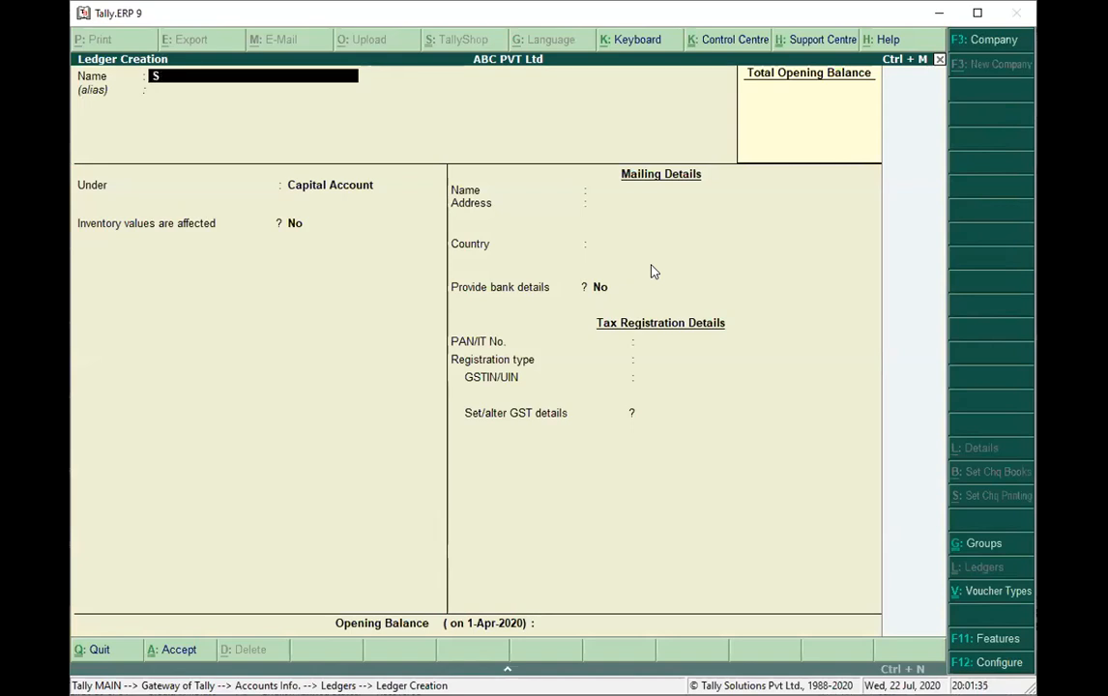
pyautogui.write('BI BANK ACCOUNT')
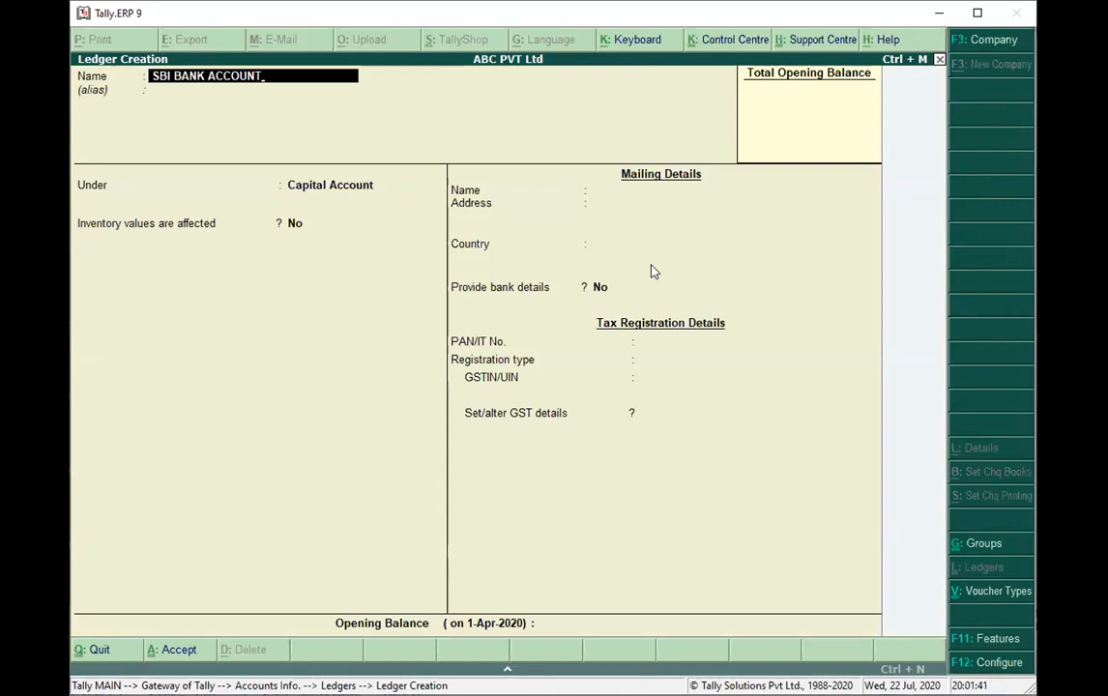
pyautogui.press('Return')
pyautogui.press('Return')
pyautogui.write('B')
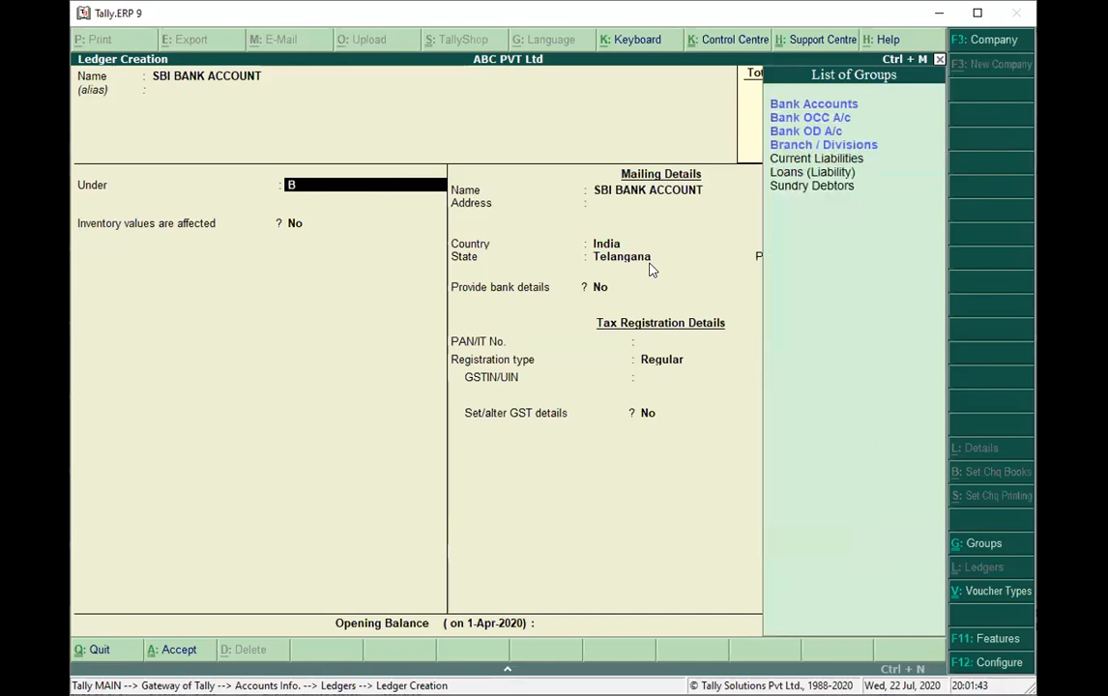
pyautogui.click(828, 110)
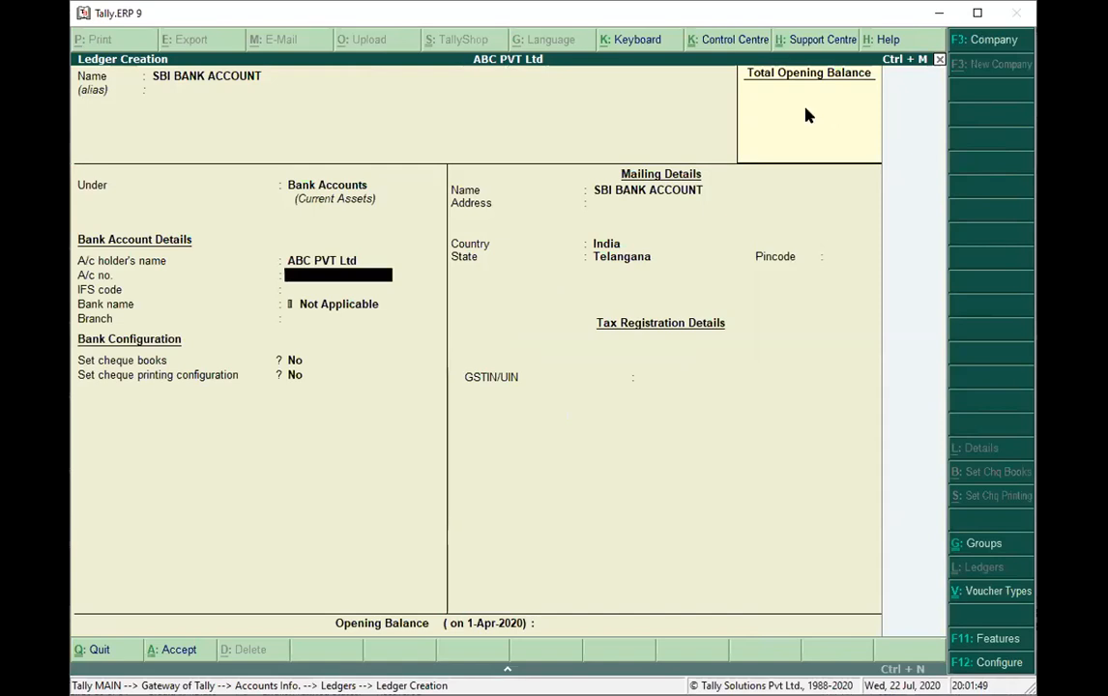
# Keep the default bank and mailing details, leave the opening balance empty, save the bank ledger, and return to the Gateway of Tally.
pyautogui.press('Return')
pyautogui.press('Return')
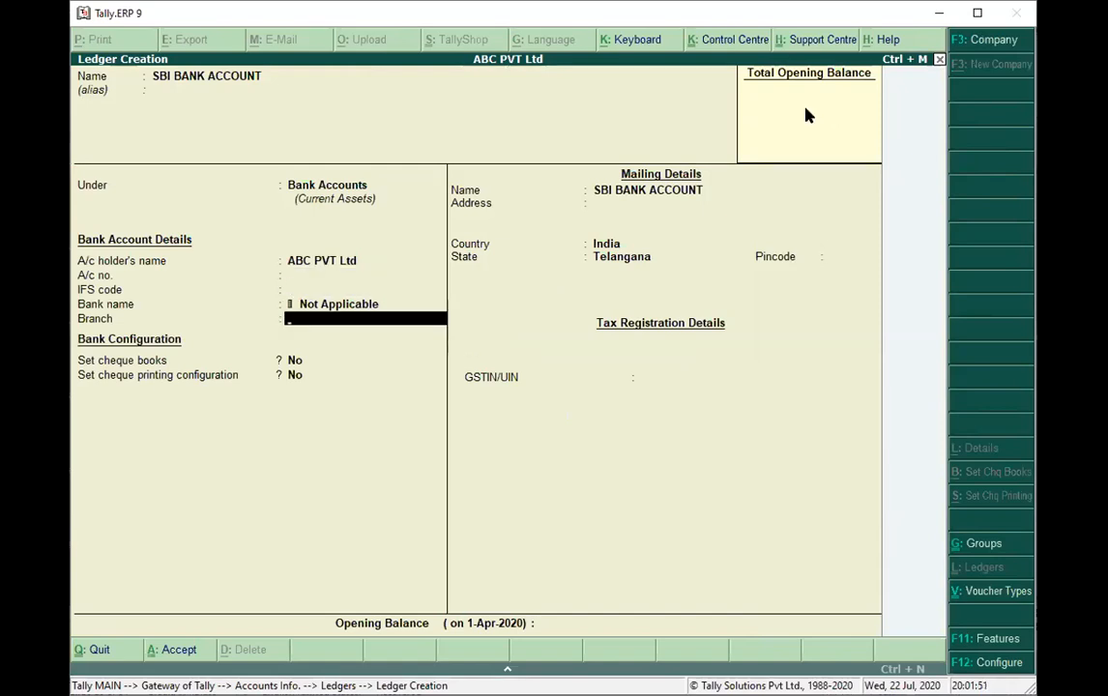
pyautogui.press('Return')
pyautogui.press('Return')
pyautogui.press('Return')
pyautogui.press('Return')
pyautogui.press('Return')
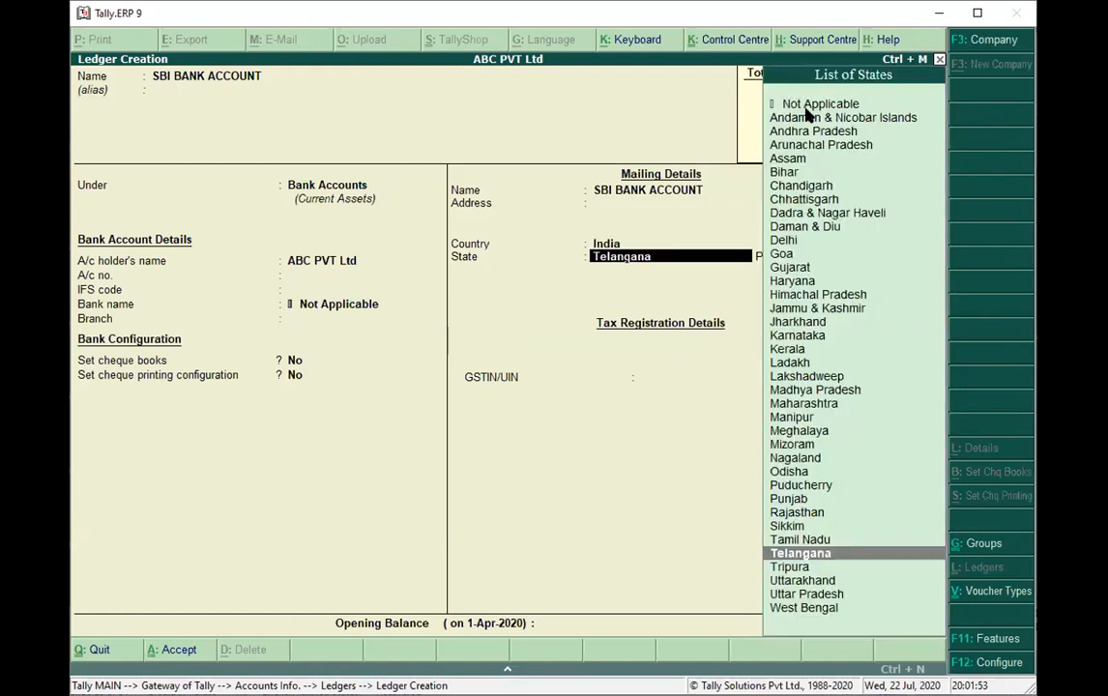
pyautogui.press('Return')
pyautogui.press('Return')
pyautogui.press('Return')
pyautogui.press('Return')
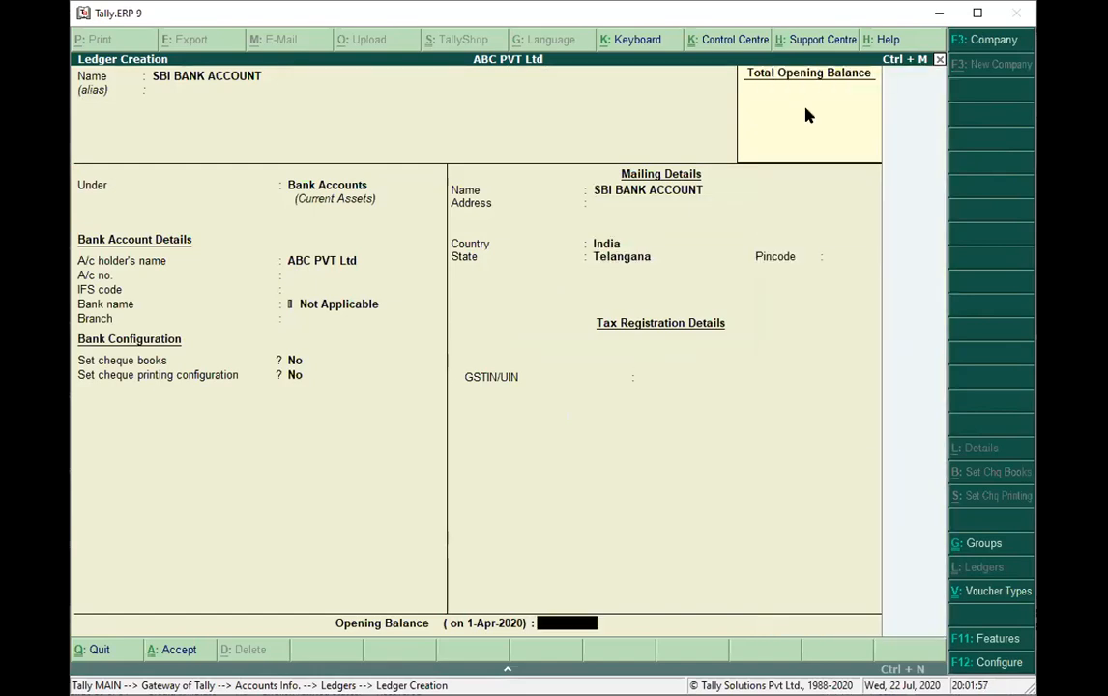
pyautogui.press('Return')
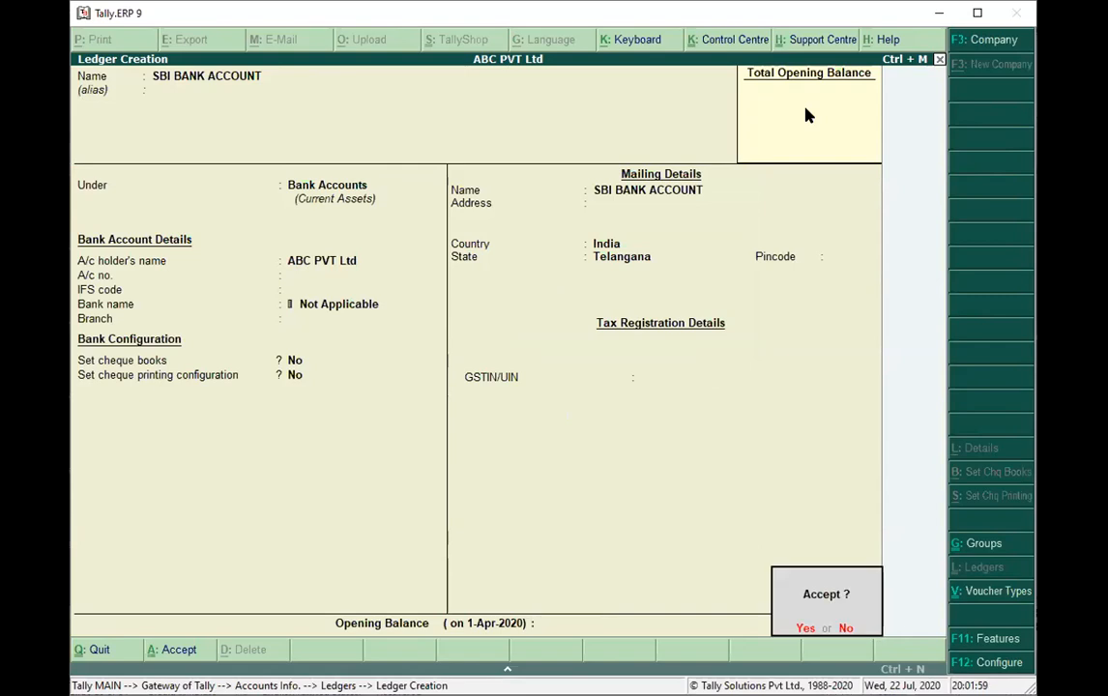
pyautogui.press('Return')
pyautogui.press('Escape')
pyautogui.press('Return')
pyautogui.press('Escape')
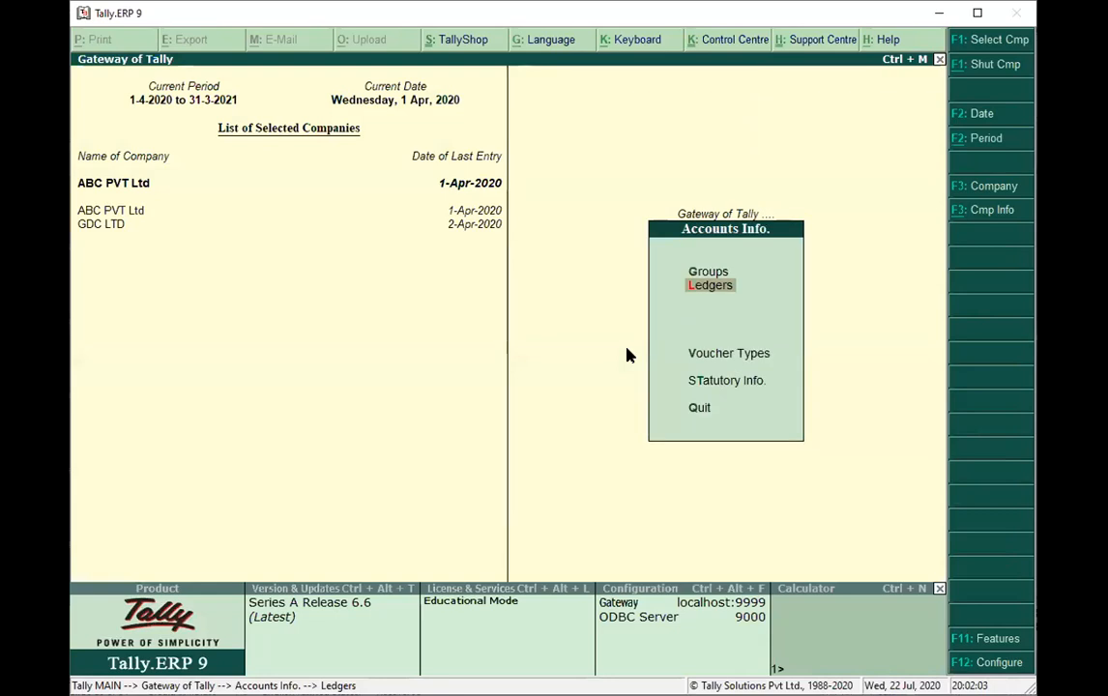
pyautogui.press('Escape')
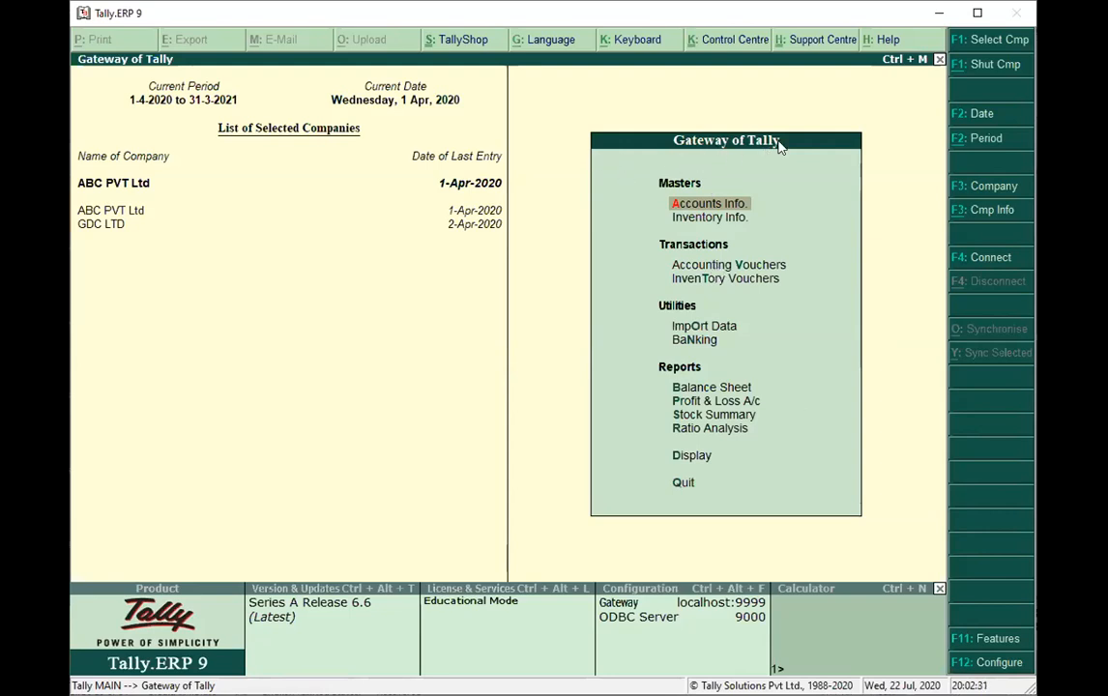
# Start a contra voucher that credits Cash with 50000 and debits SBI BANK ACCOUNT with the same amount.
pyautogui.click(730, 266)
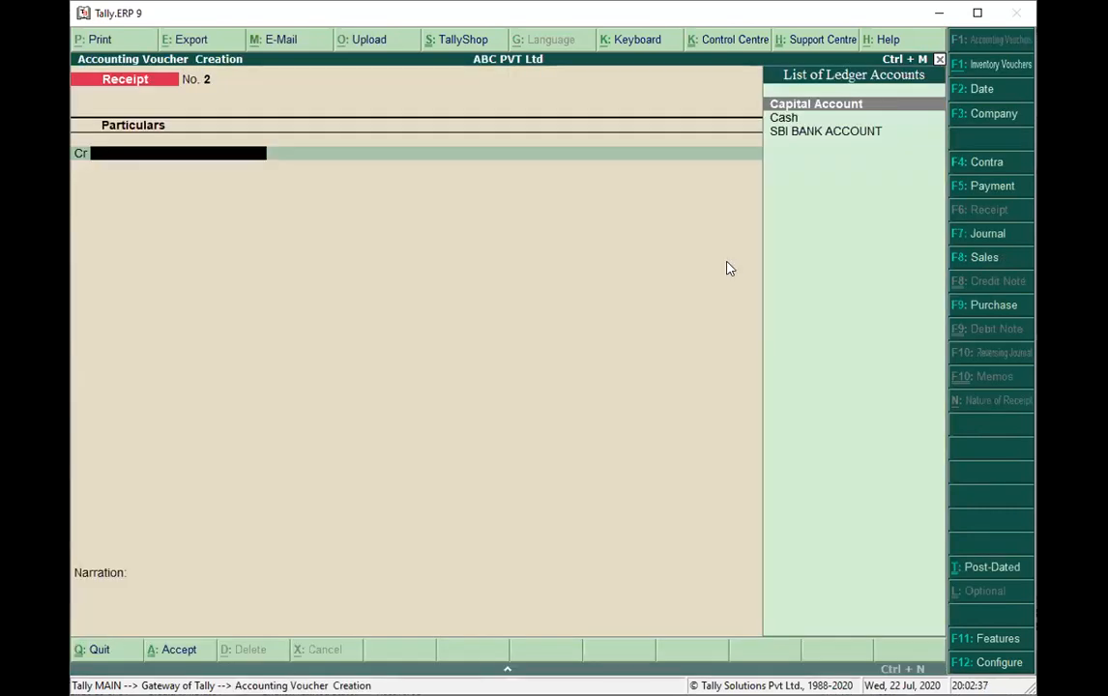
pyautogui.click(979, 164)
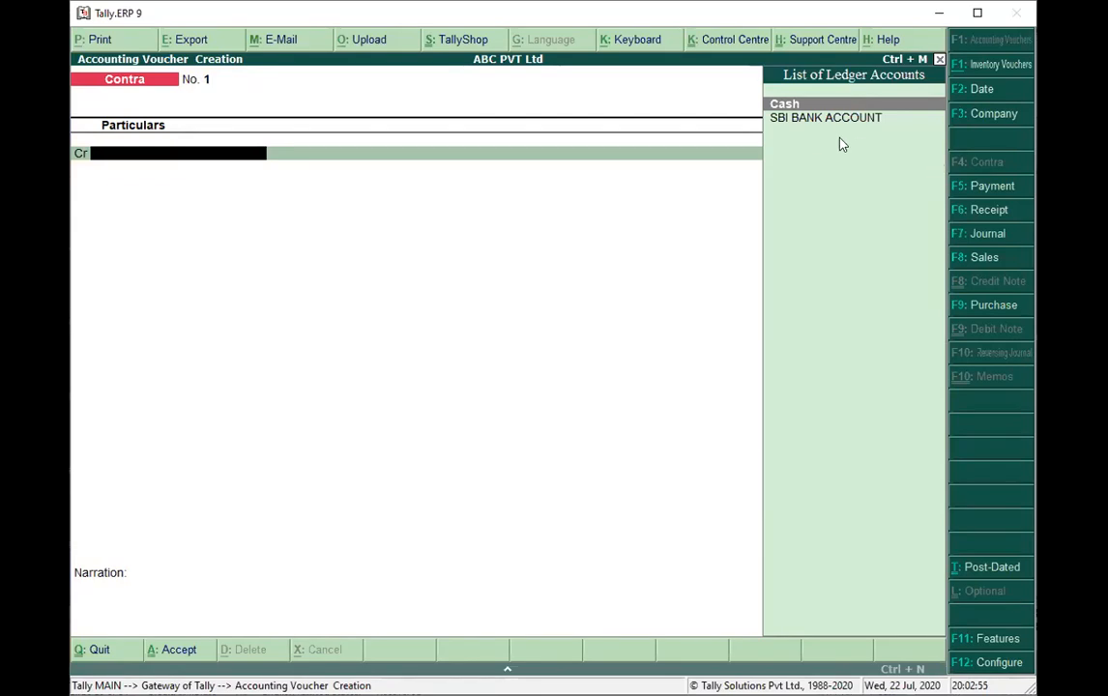
pyautogui.click(804, 104)
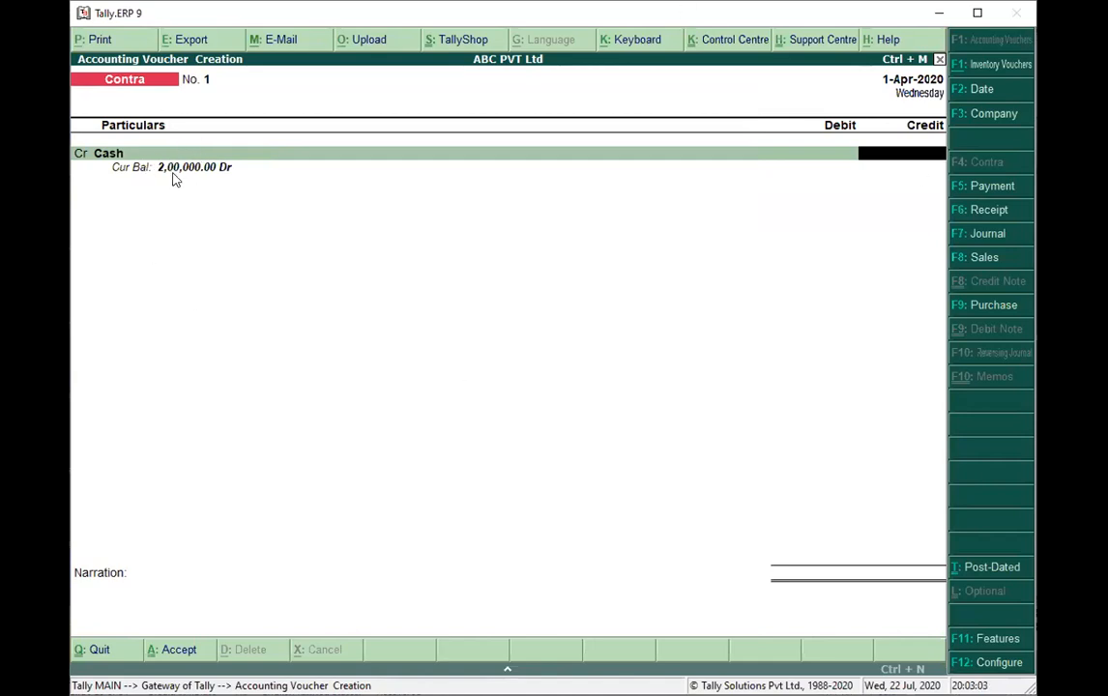
pyautogui.write('50000')
pyautogui.press('Return')
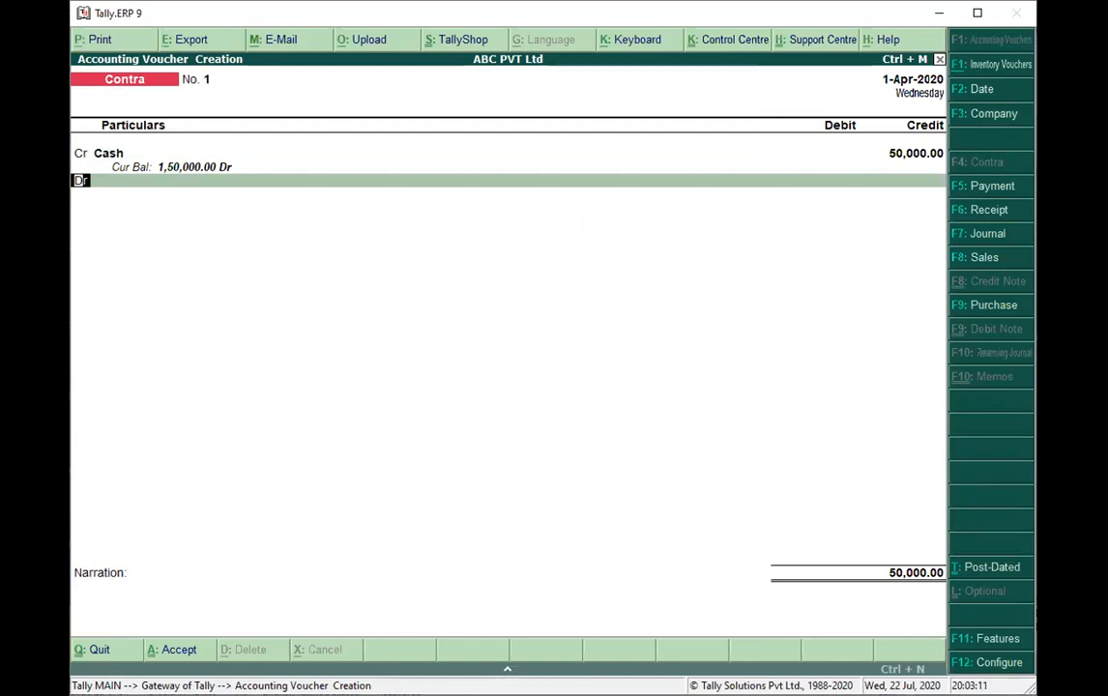
pyautogui.press('Return')
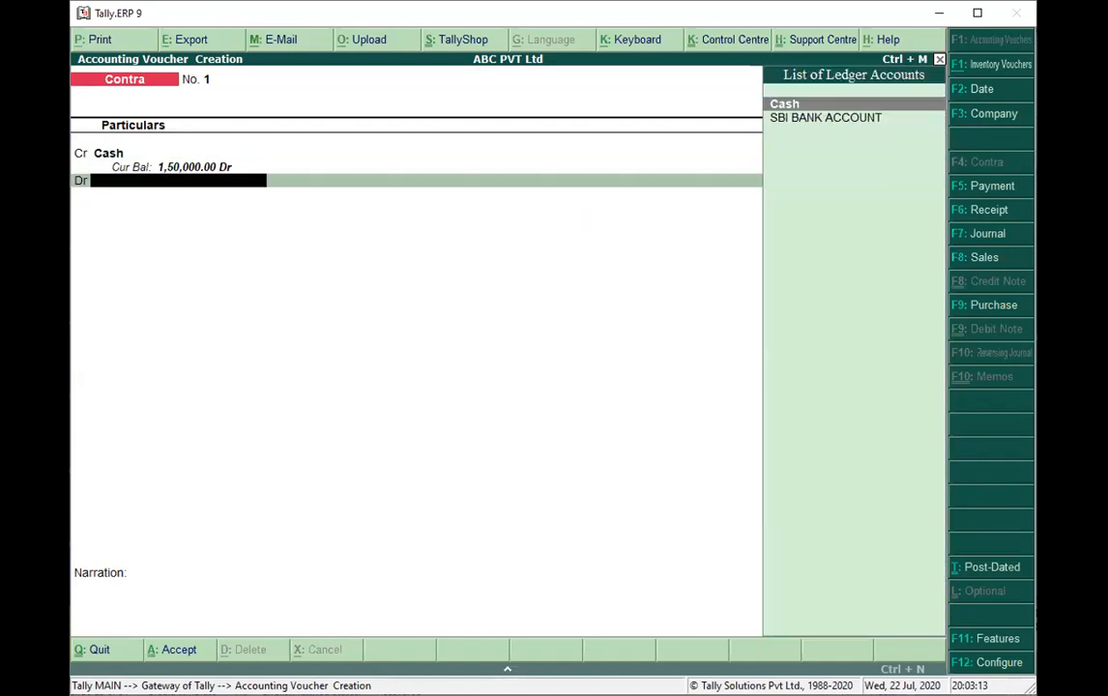
pyautogui.click(787, 119)
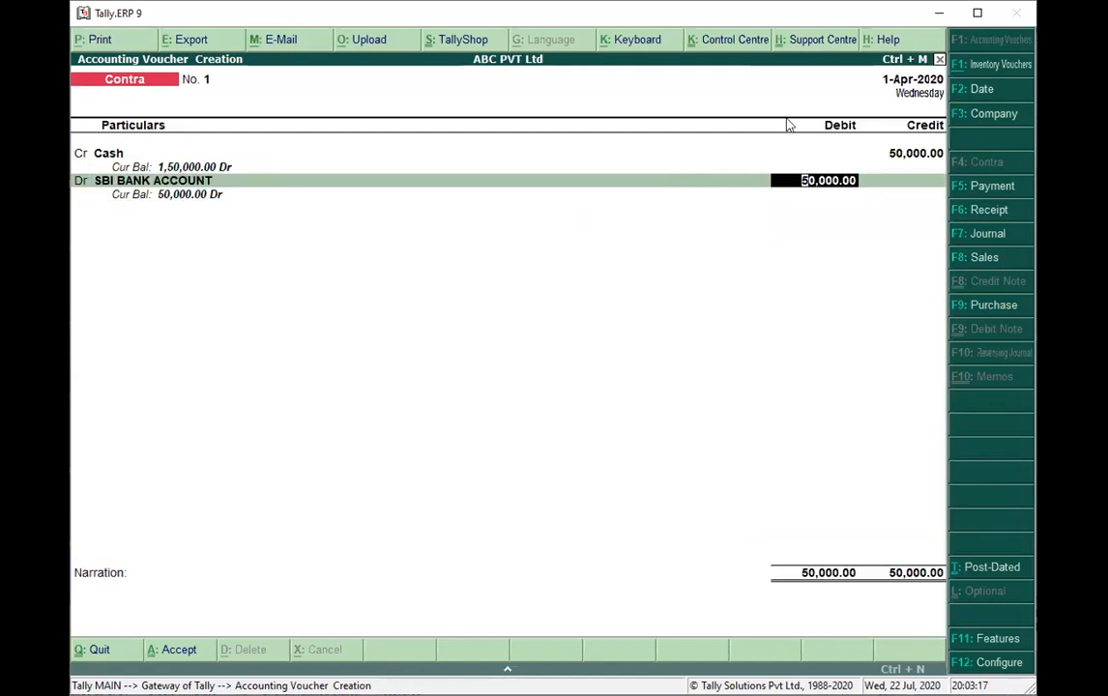
pyautogui.press('Return')
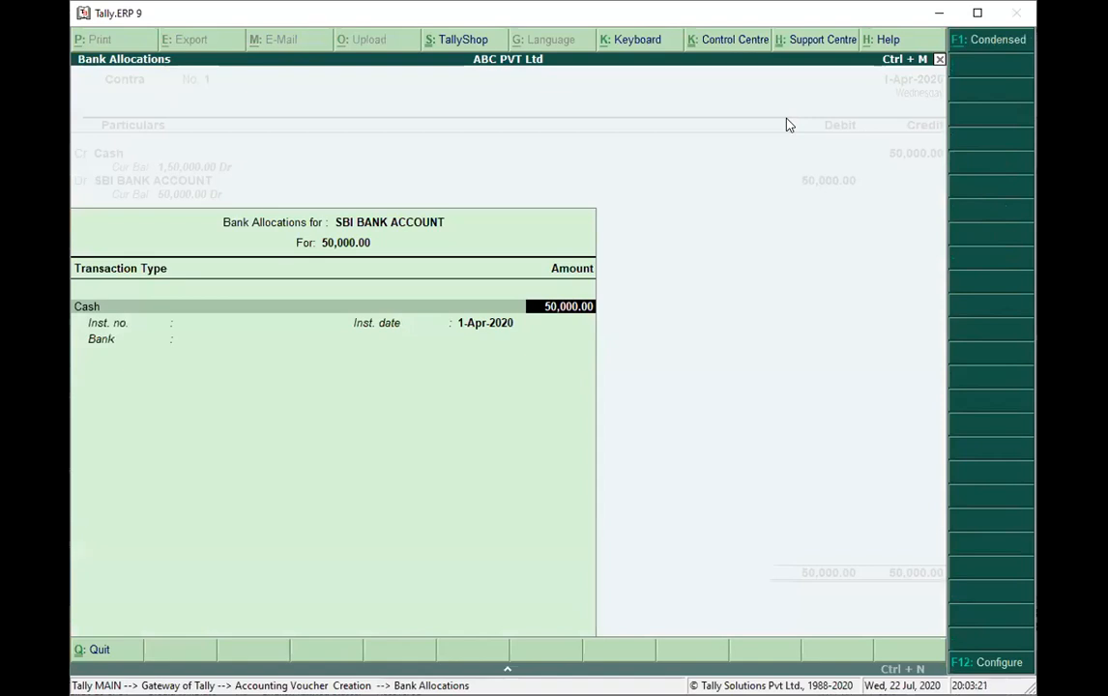
# Accept the 50000 cash bank allocation, leaving the denominations and bank name empty.
pyautogui.press('Return')
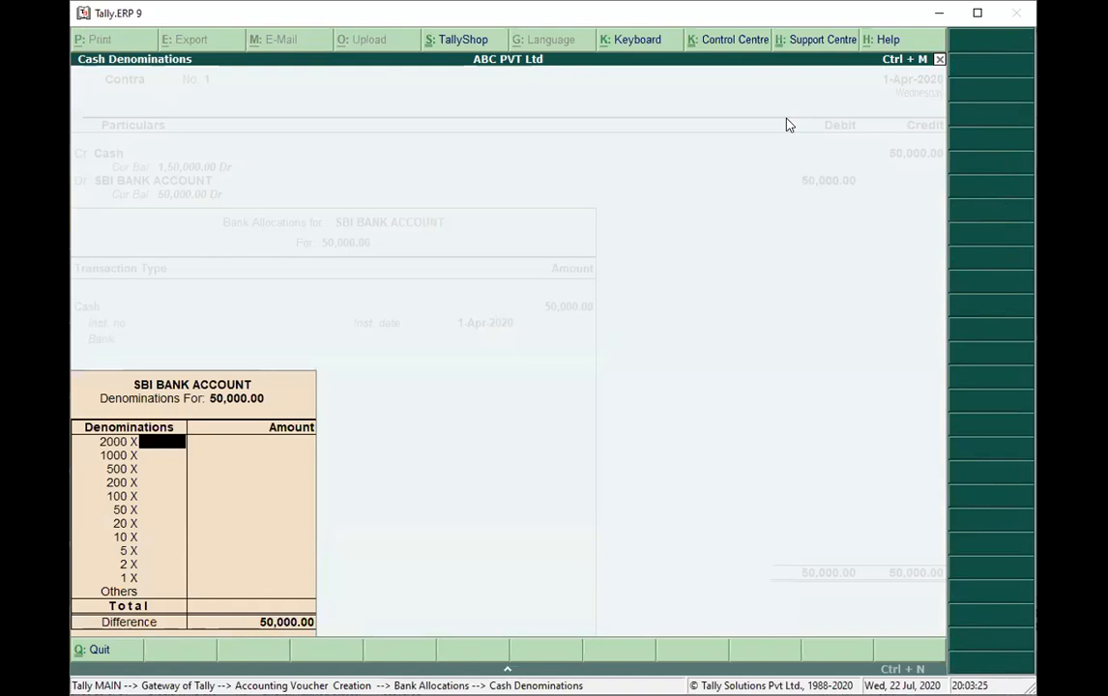
pyautogui.press('Down')
pyautogui.press('Down')
pyautogui.press('Down')
pyautogui.press('Down')
pyautogui.press('Down')
pyautogui.press('Down')
pyautogui.press('Down')
pyautogui.press('Down')
pyautogui.press('Down')
pyautogui.press('Down')
pyautogui.press('Down')
pyautogui.press('Down')
pyautogui.press('Return')
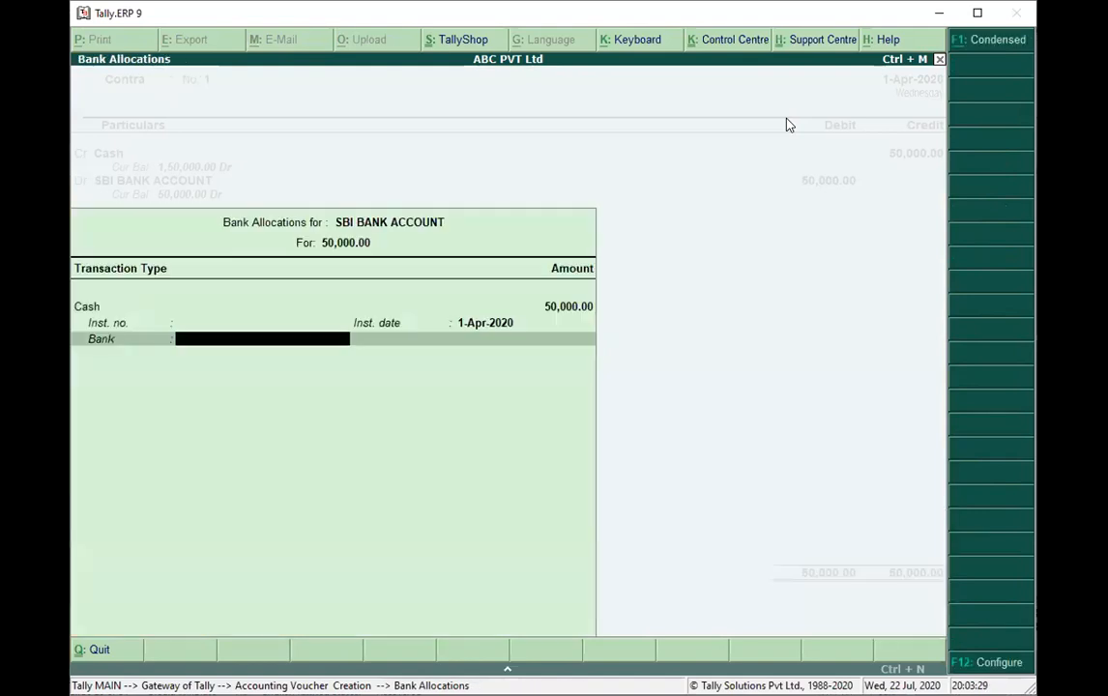
pyautogui.press('Return')
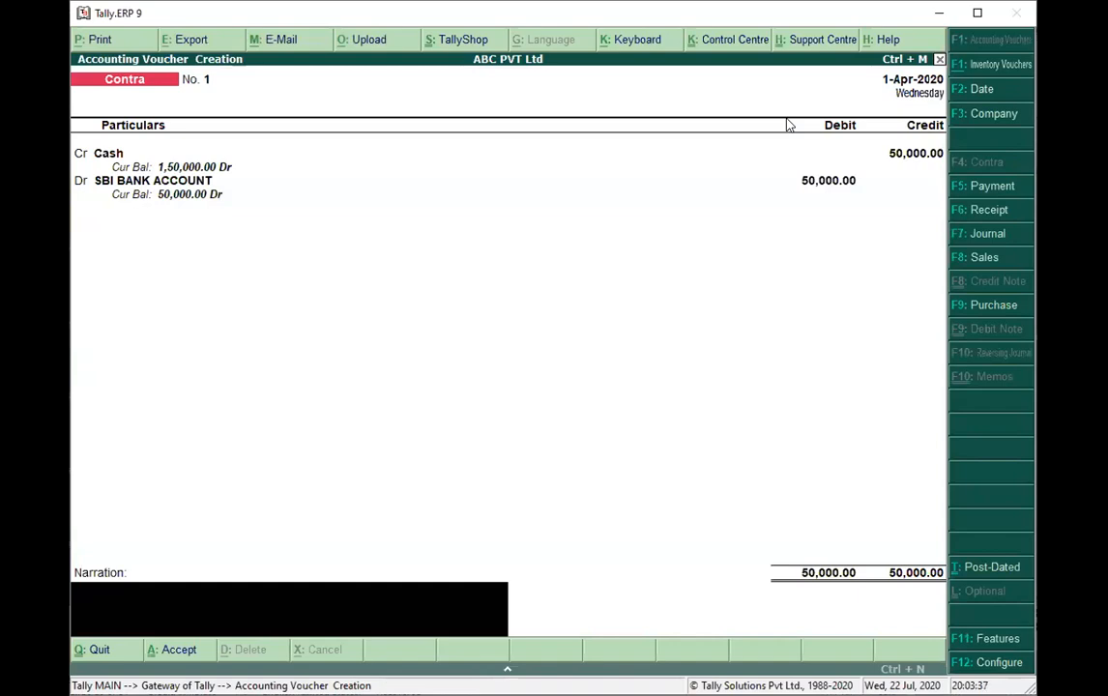
# Enter the narration "CASH depostied into bank" and save the contra voucher.
pyautogui.write('CASH depostie')
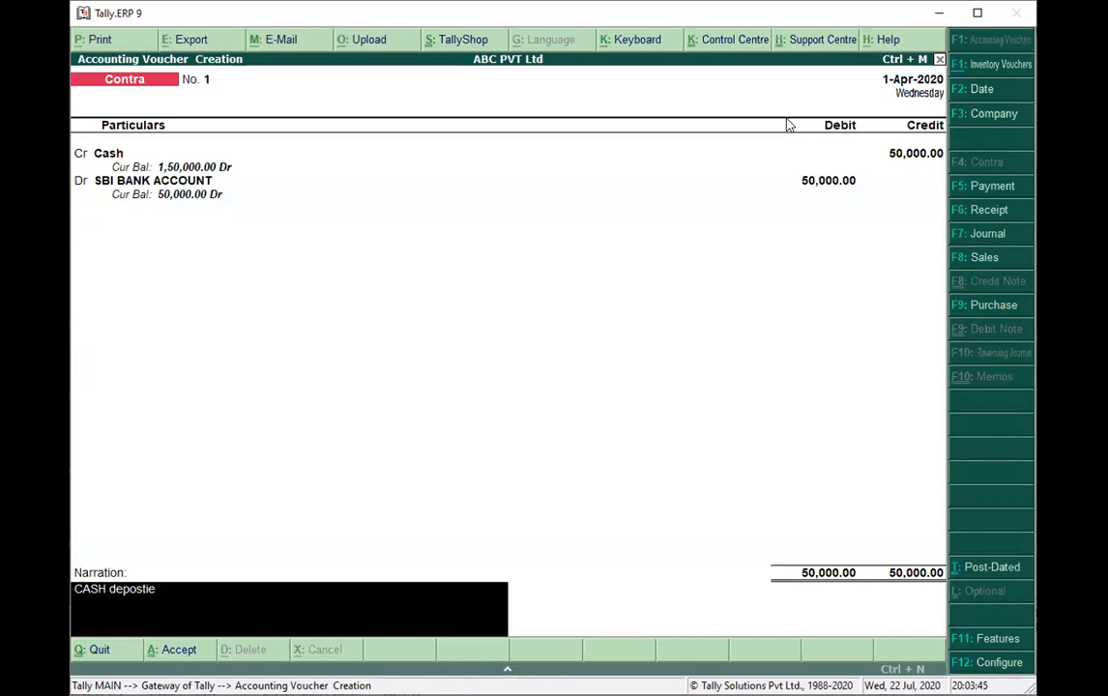
pyautogui.write('d into bank')
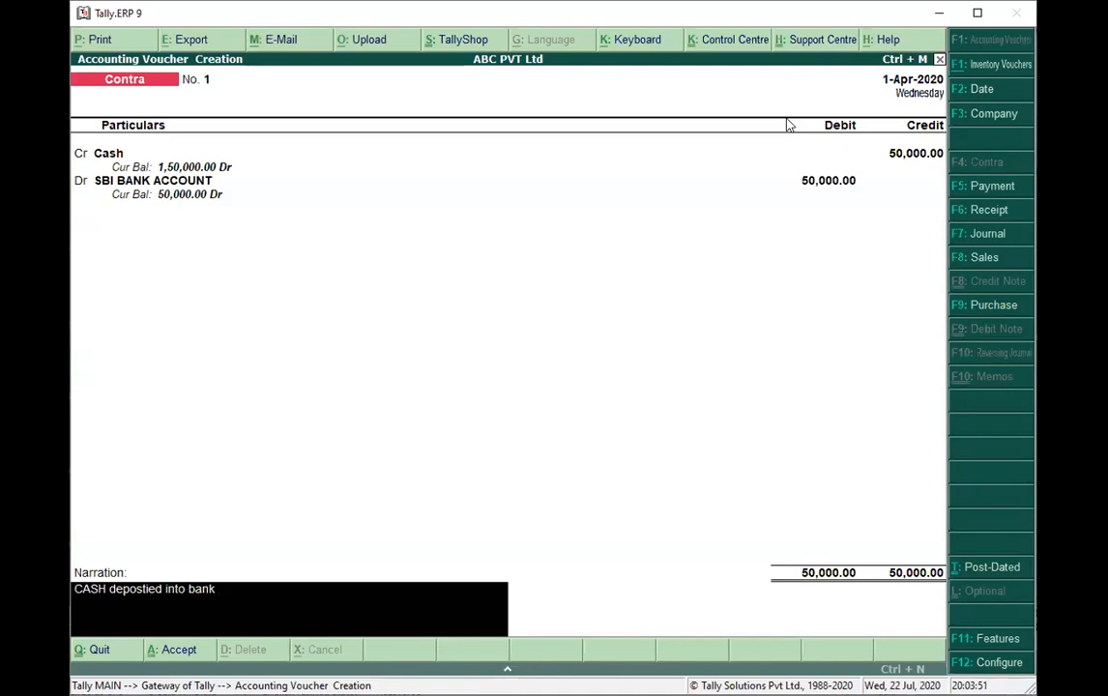
pyautogui.hotkey('ctrl', 'a')
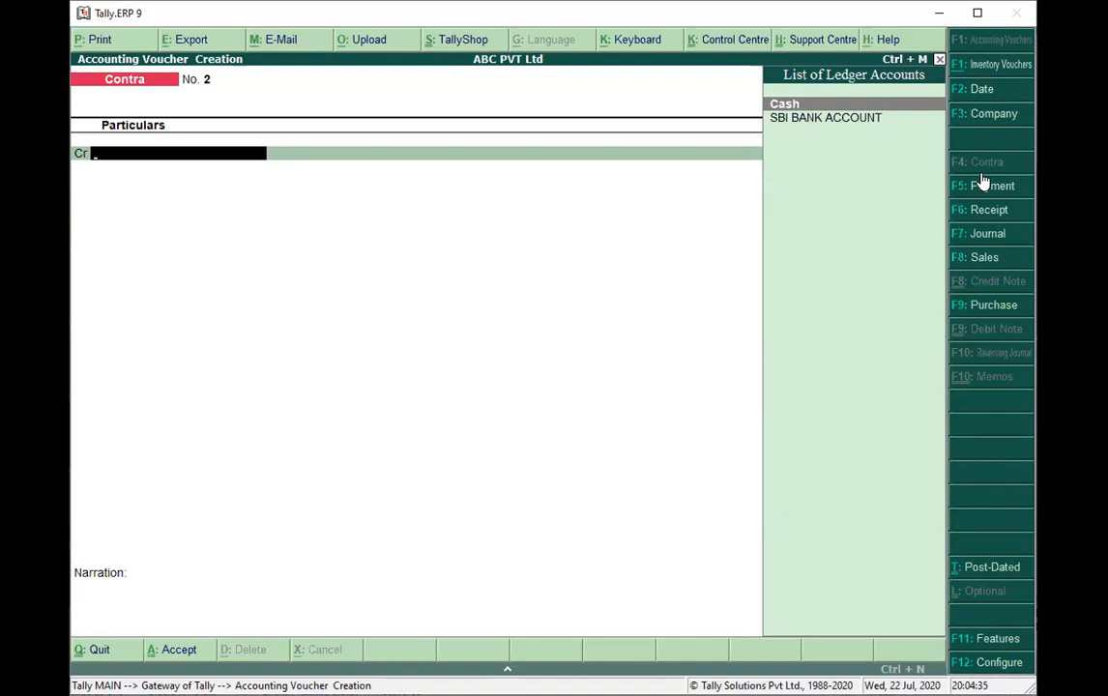
# Leave the blank contra voucher and start a single ledger named "Salaries Account" under Indirect Expenses.
pyautogui.press('Escape')
pyautogui.press('Return')
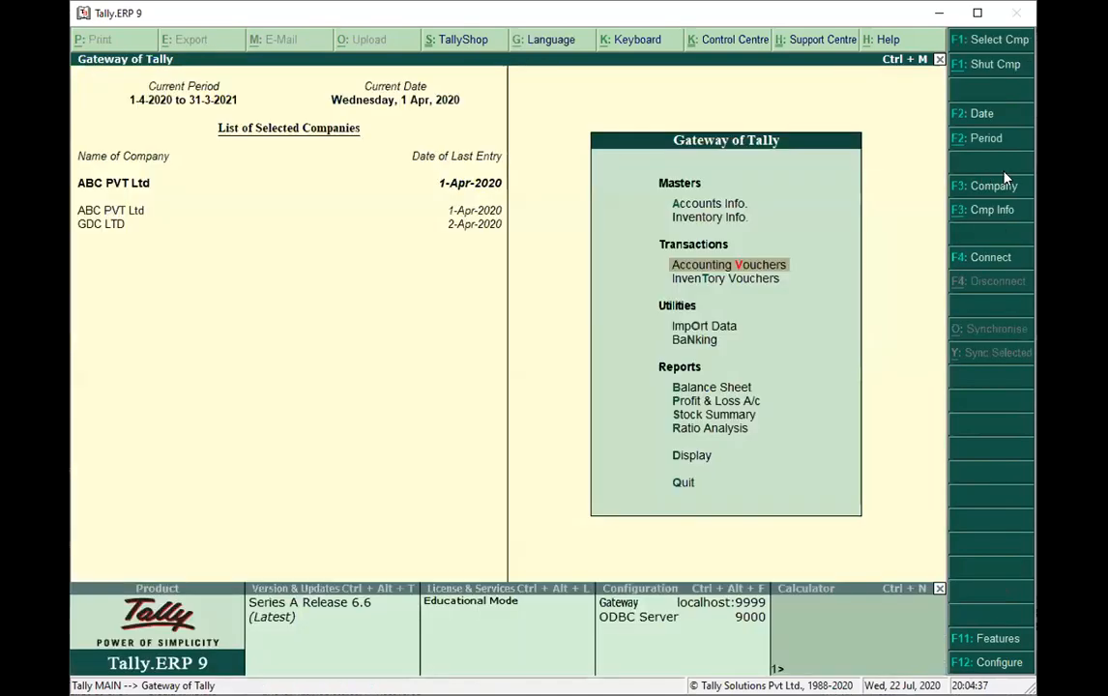
pyautogui.press('Escape')
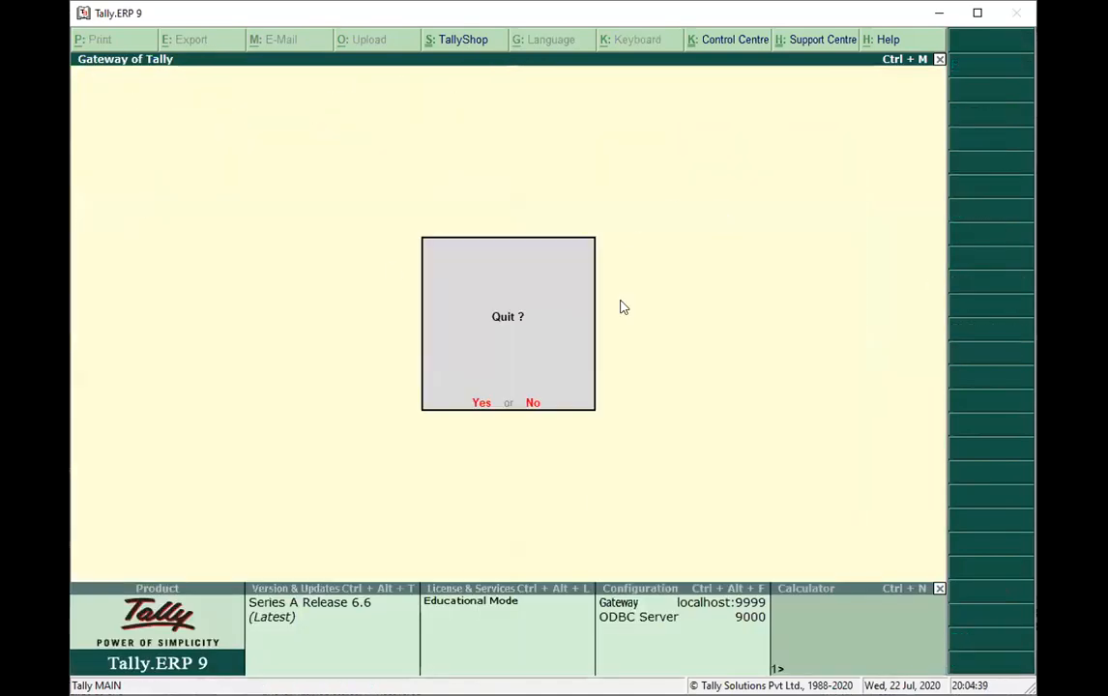
pyautogui.click(534, 404)
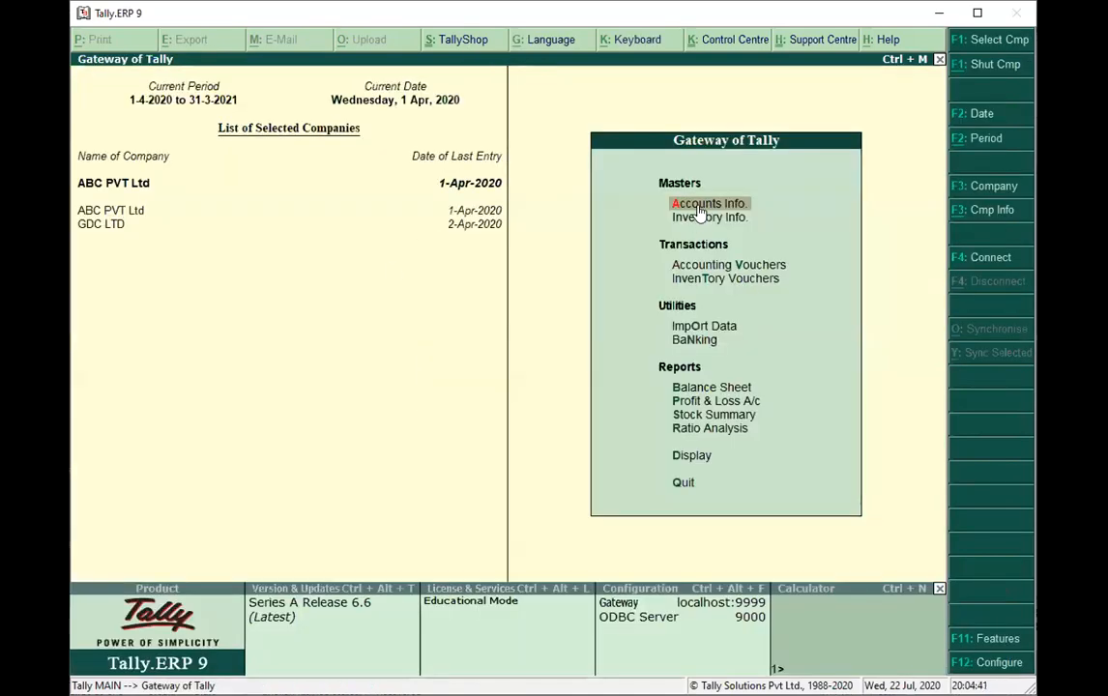
pyautogui.click(703, 207)
pyautogui.click(703, 285)
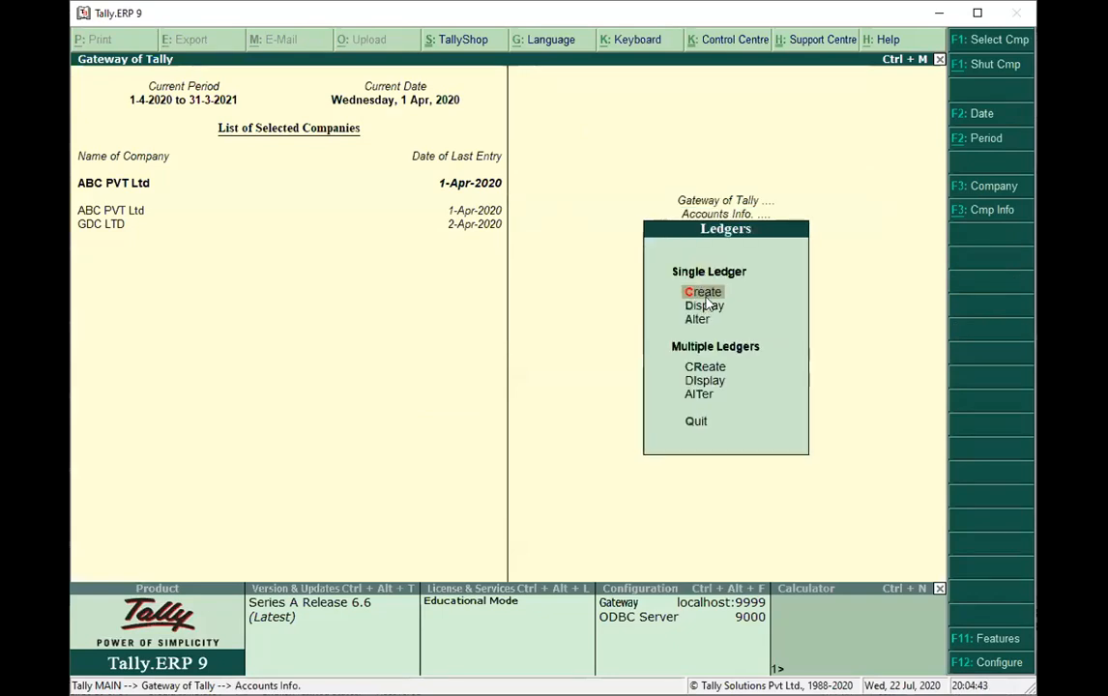
pyautogui.click(704, 290)
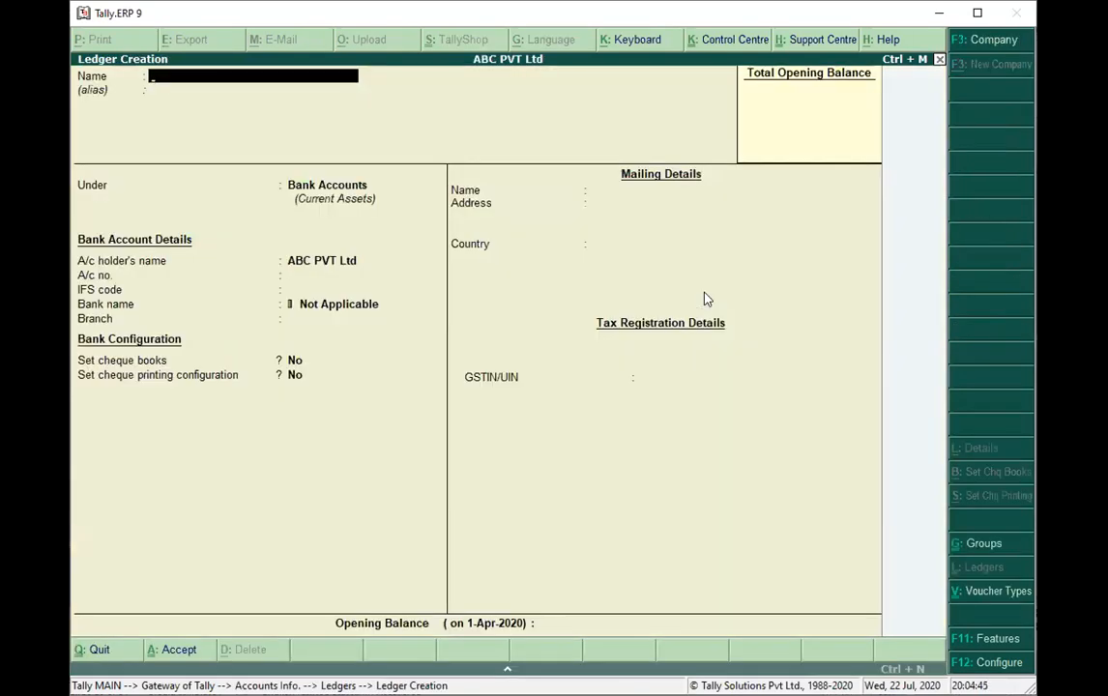
pyautogui.write('Salar')
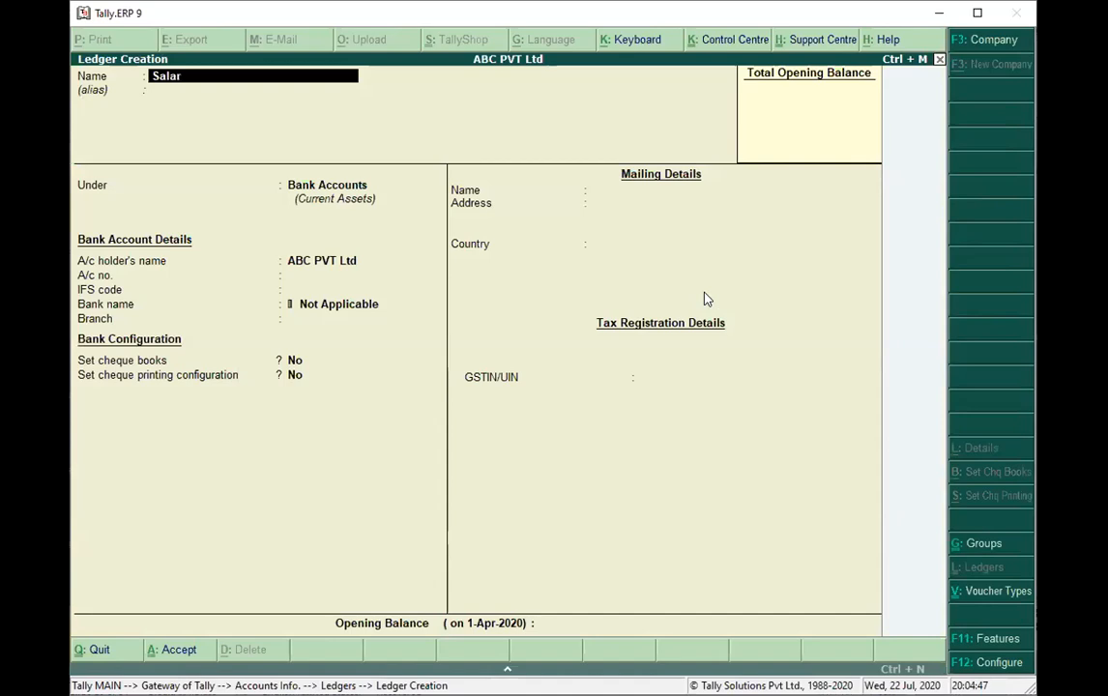
pyautogui.write('ies Account')
pyautogui.press('Return')
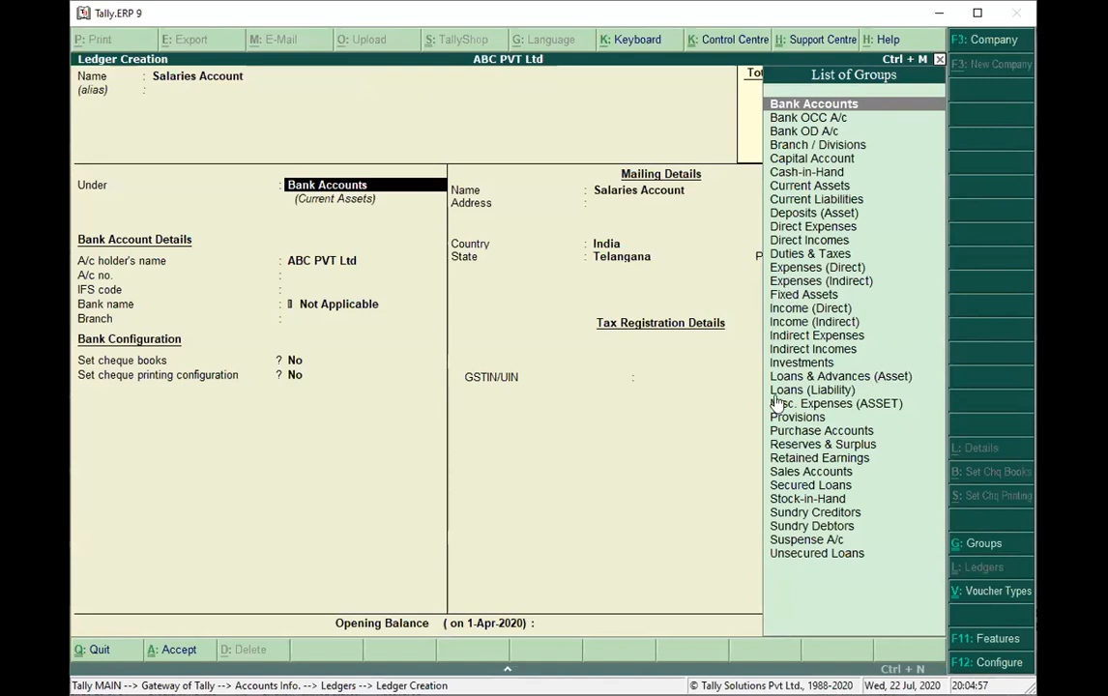
pyautogui.doubleClick(789, 336)
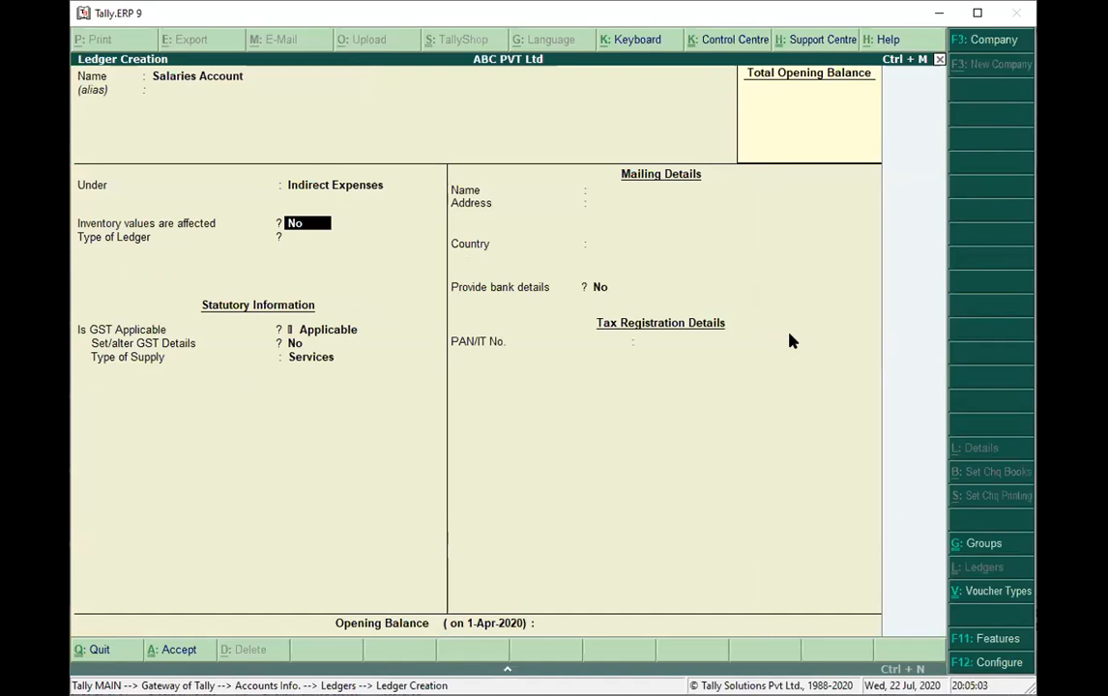
# Keep the default ledger settings, leave the opening balance empty, save the salaries ledger, and return to the Gateway of Tally.
pyautogui.press('Return')
pyautogui.press('Return')
pyautogui.press('Return')
pyautogui.press('Return')
pyautogui.press('Return')
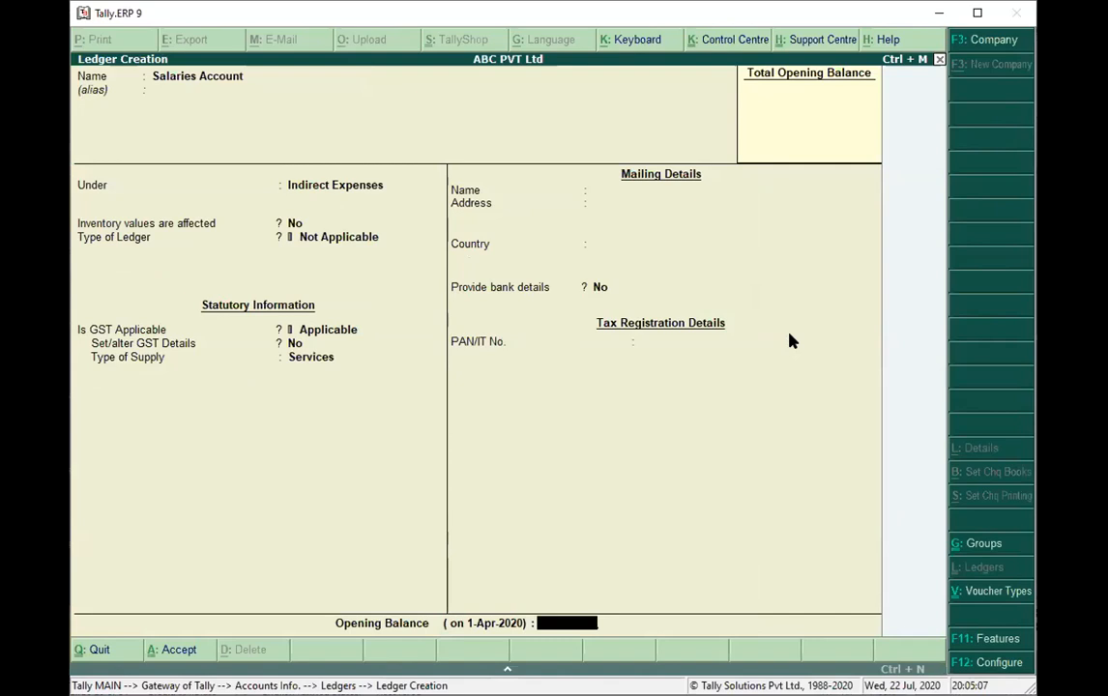
pyautogui.hotkey('ctrl', 'a')
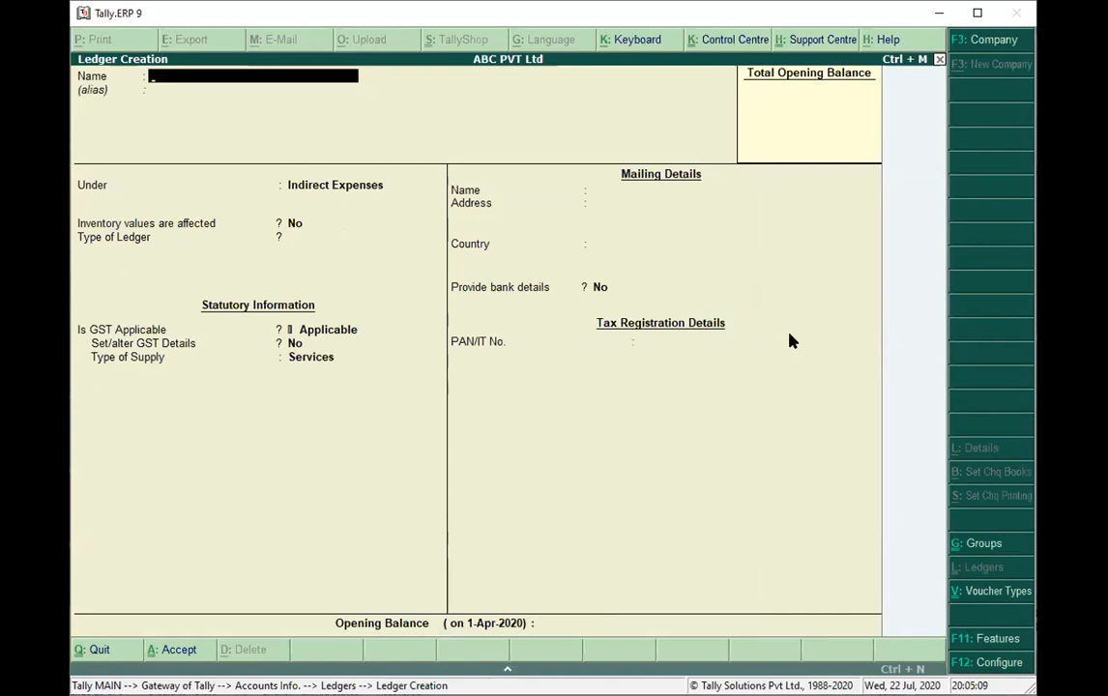
pyautogui.press('Escape')
pyautogui.press('Return')
pyautogui.press('Escape')
pyautogui.press('Escape')
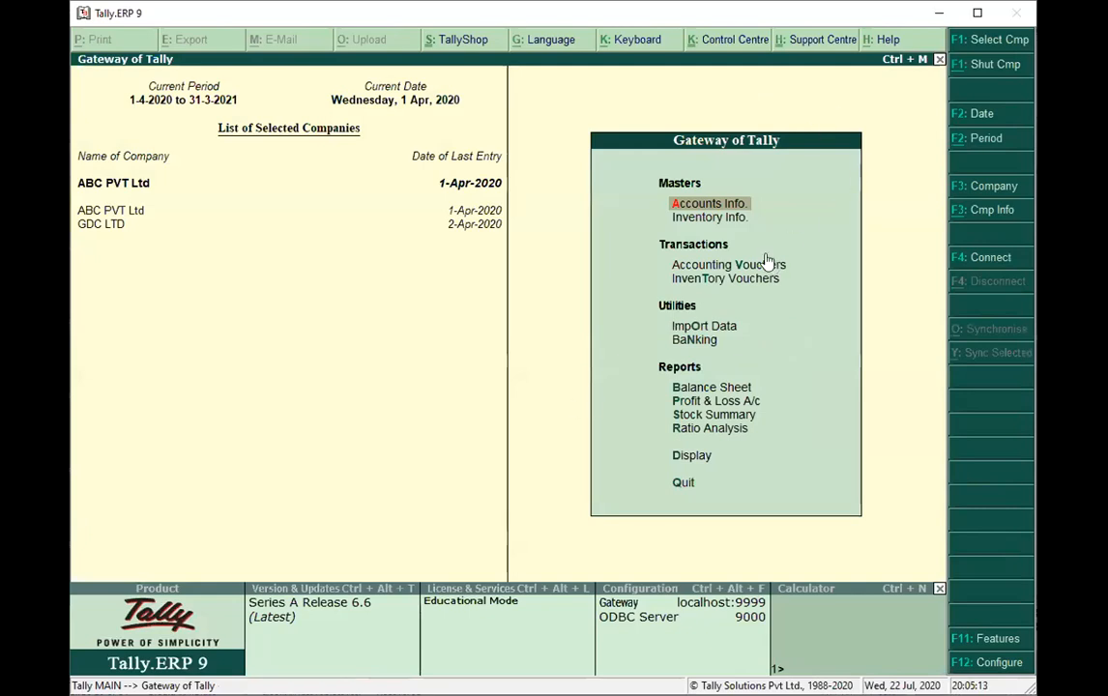
# Start a payment voucher that debits Salaries Account with 45000 and credits Cash with the same amount.
pyautogui.click(771, 266)
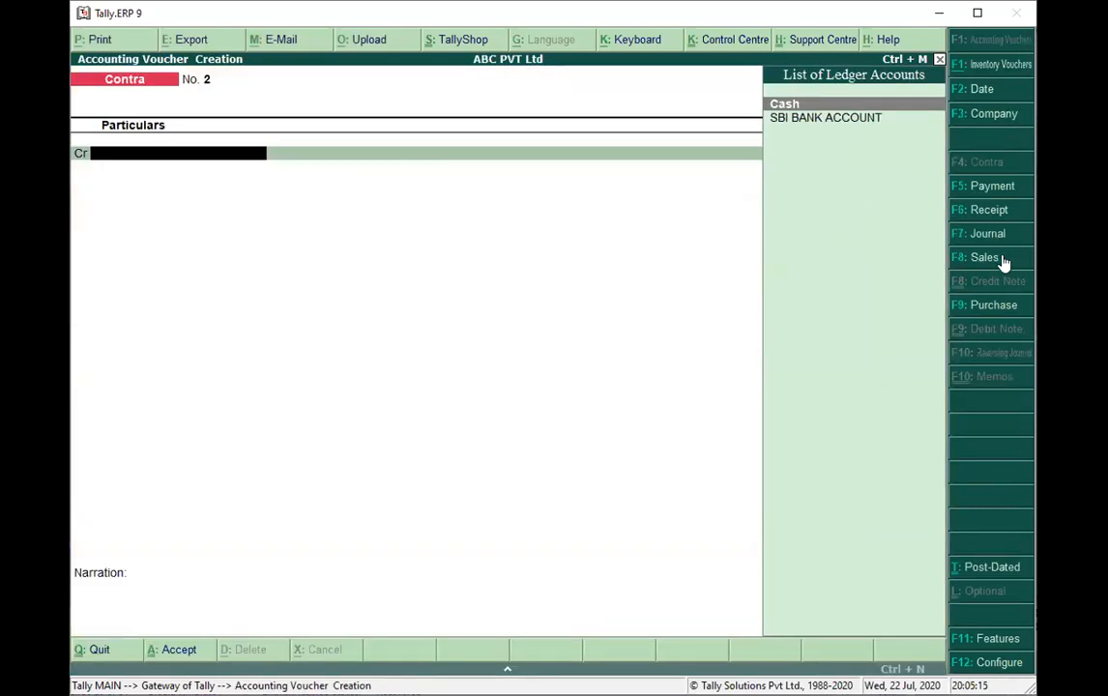
pyautogui.click(977, 187)
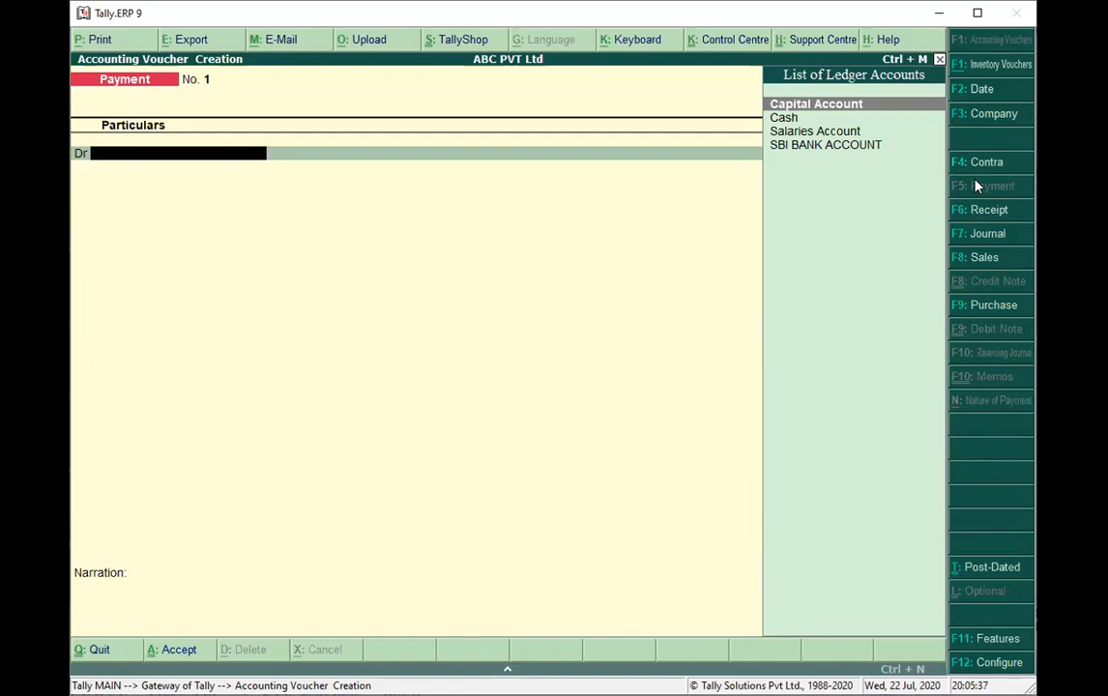
pyautogui.click(802, 131)
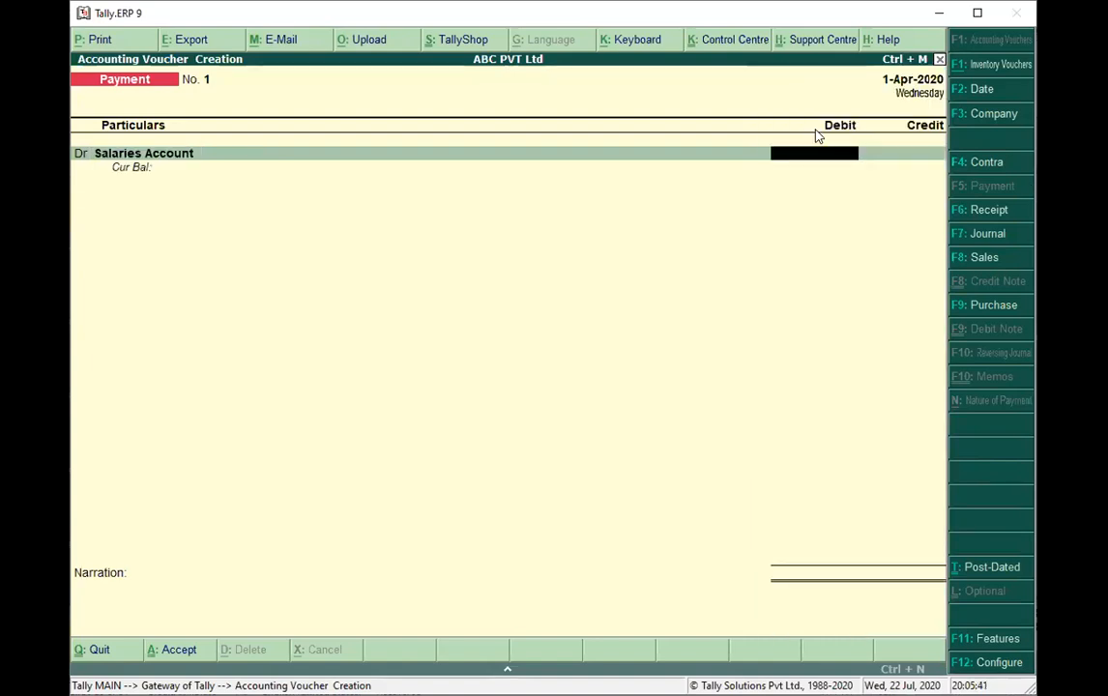
pyautogui.write('45000')
pyautogui.press('Return')
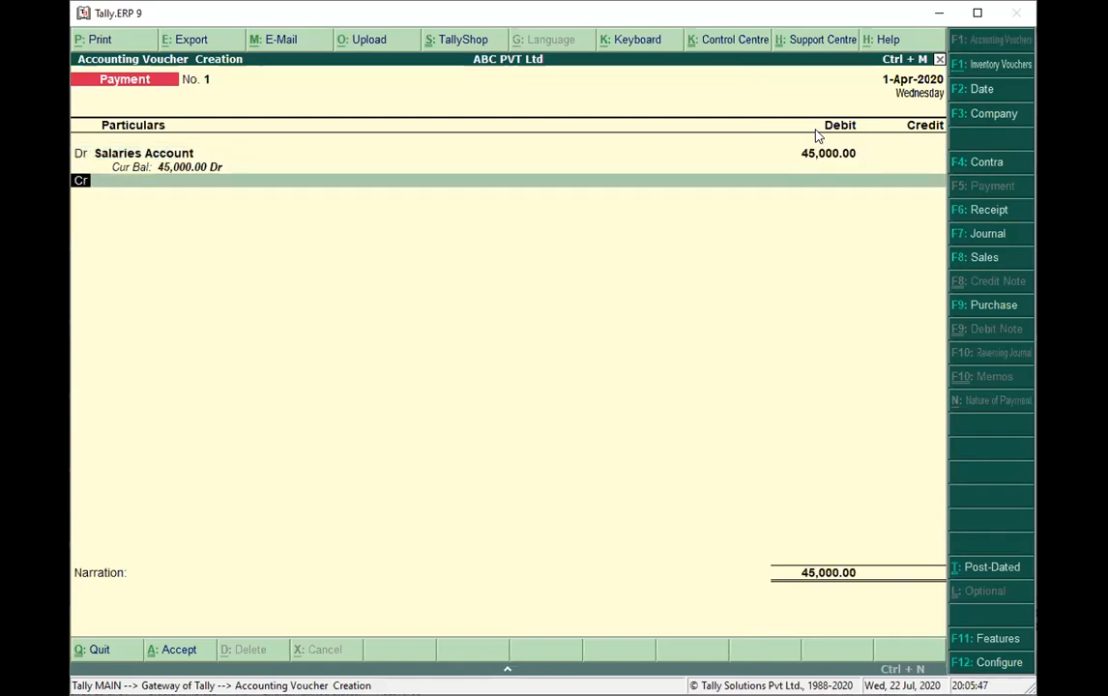
pyautogui.press('Return')
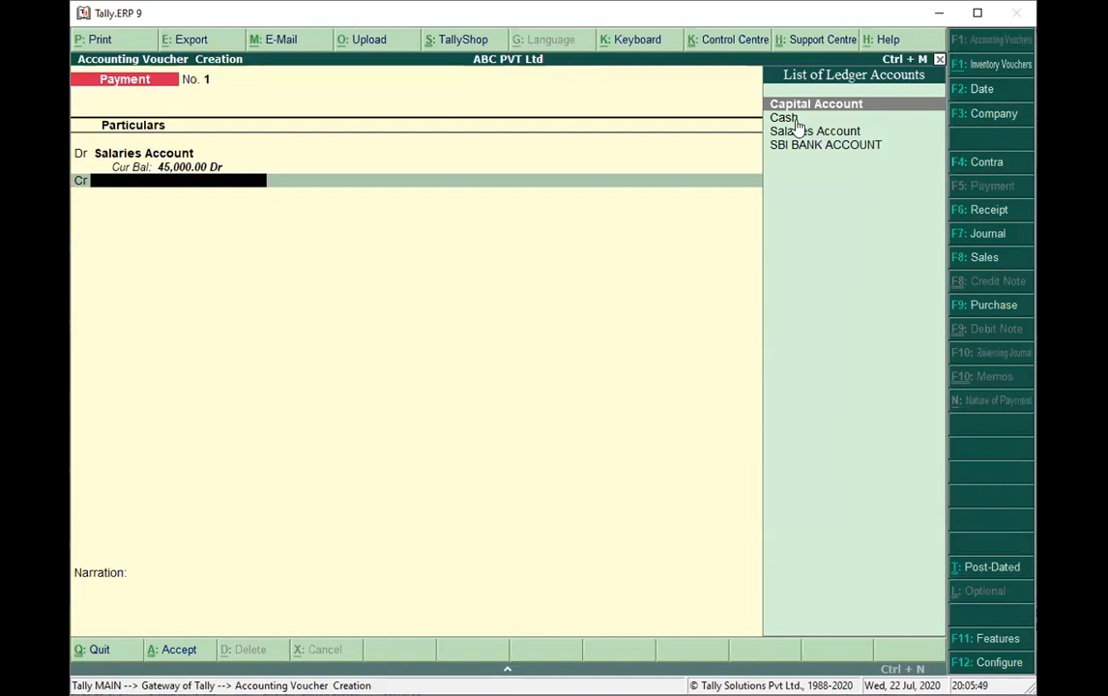
pyautogui.doubleClick(792, 118)
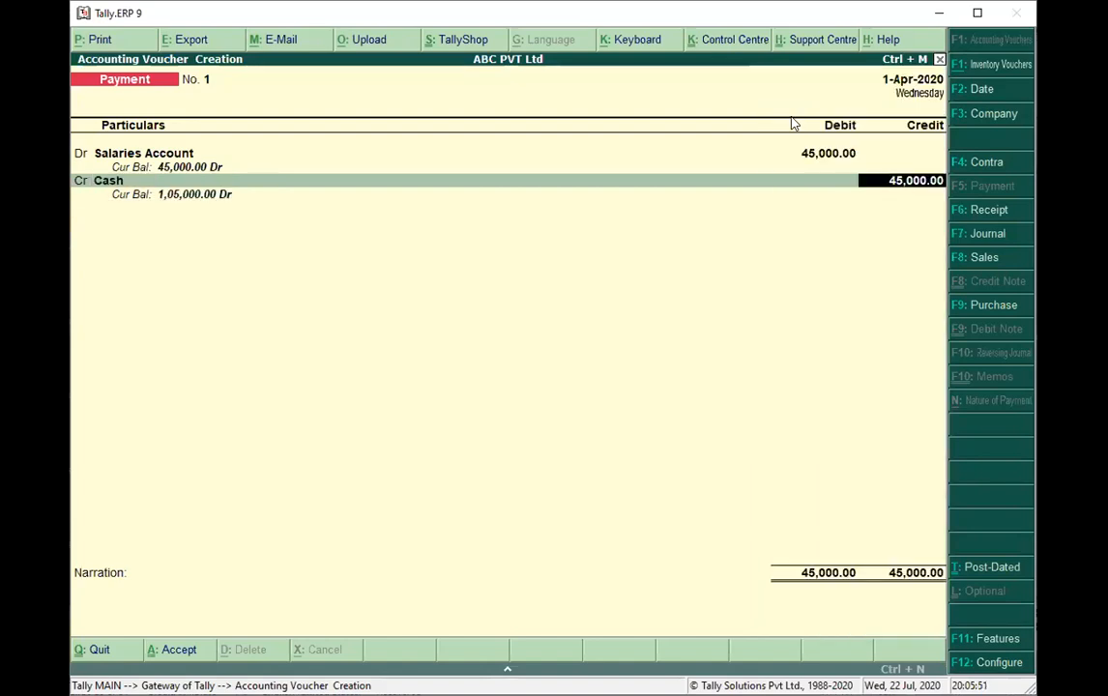
pyautogui.press('Return')
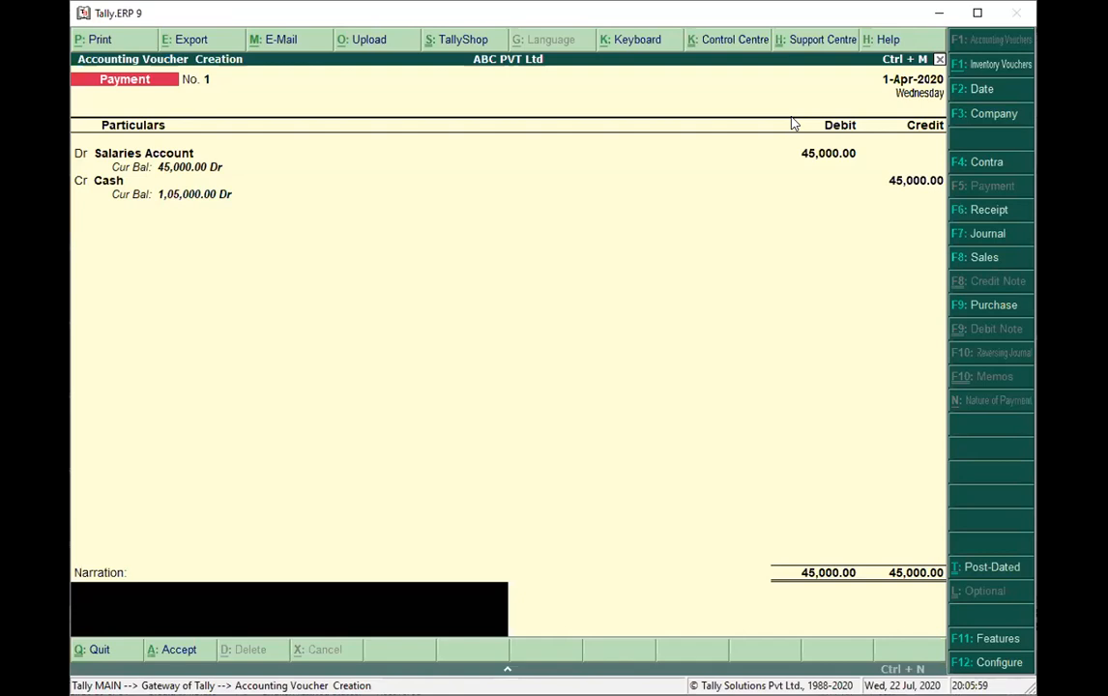
# Enter the narration "paid salaries to staff" and save the payment voucher.
pyautogui.write('paid salaries  t')
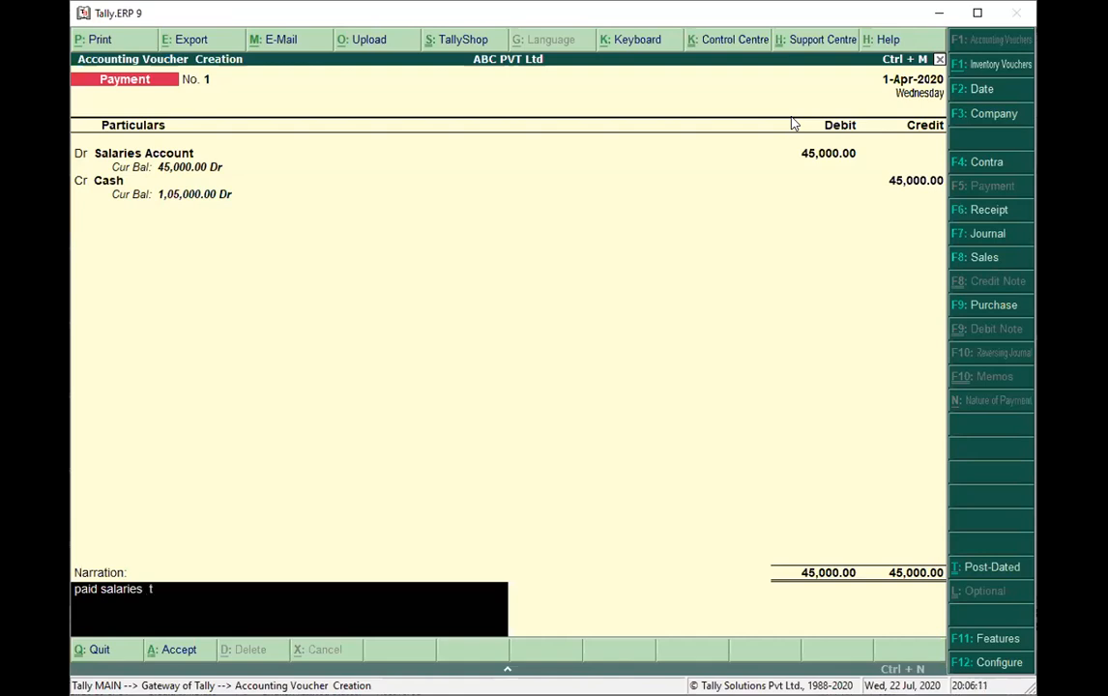
pyautogui.write('o staff')
pyautogui.hotkey('ctrl', 'a')
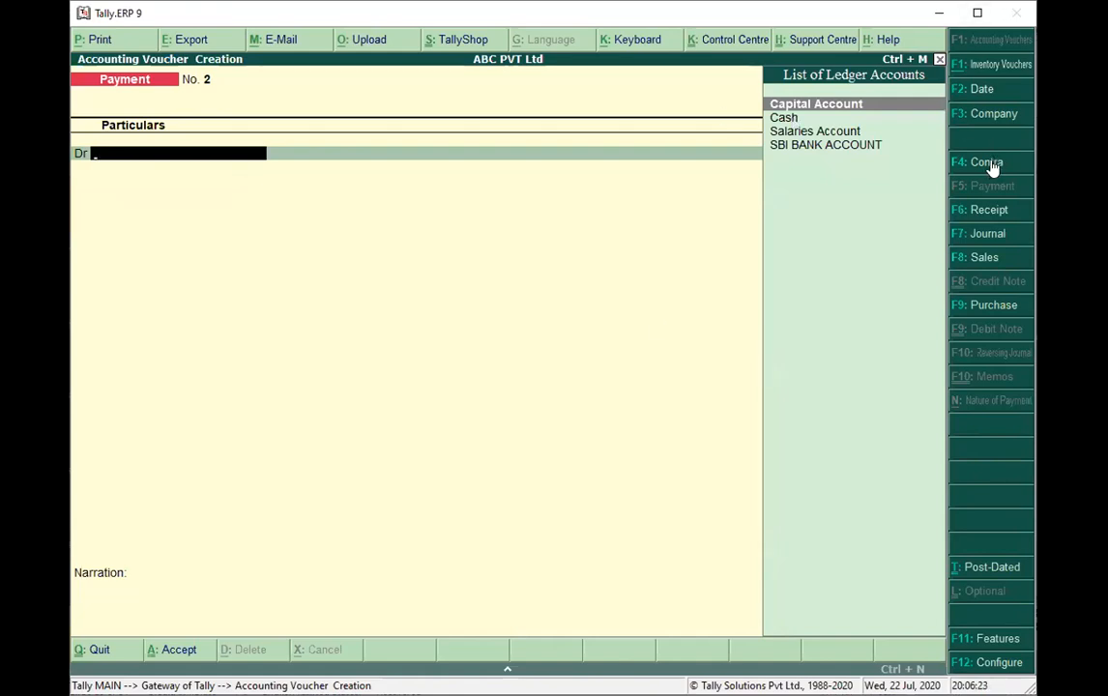
pyautogui.click(992, 305)
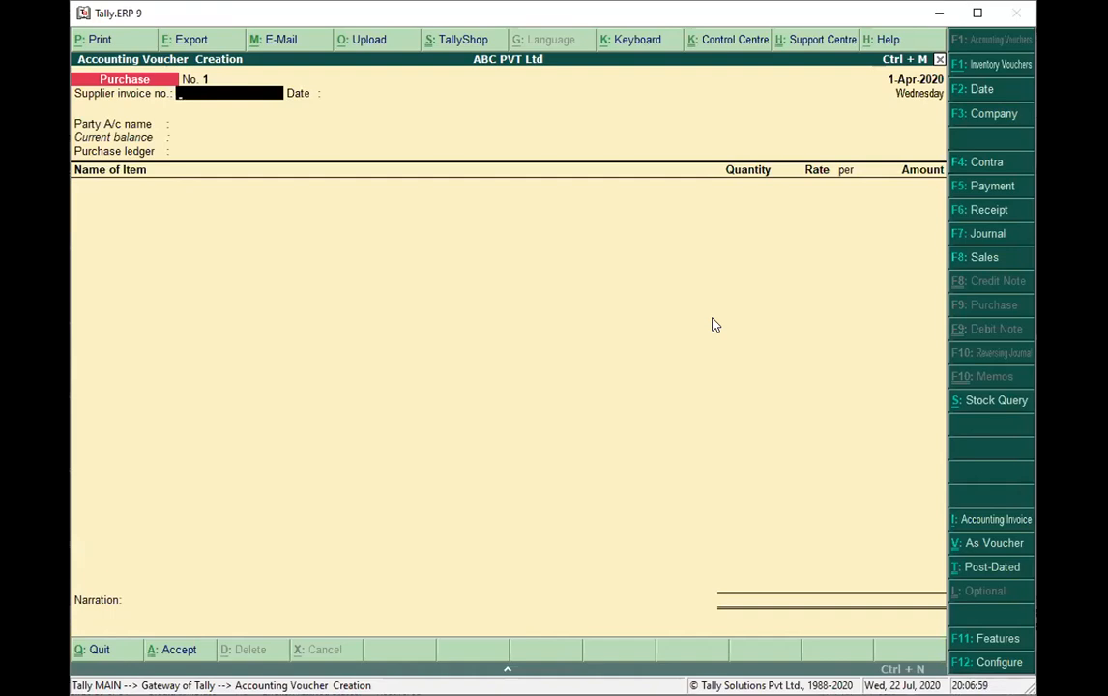
pyautogui.press('Escape')
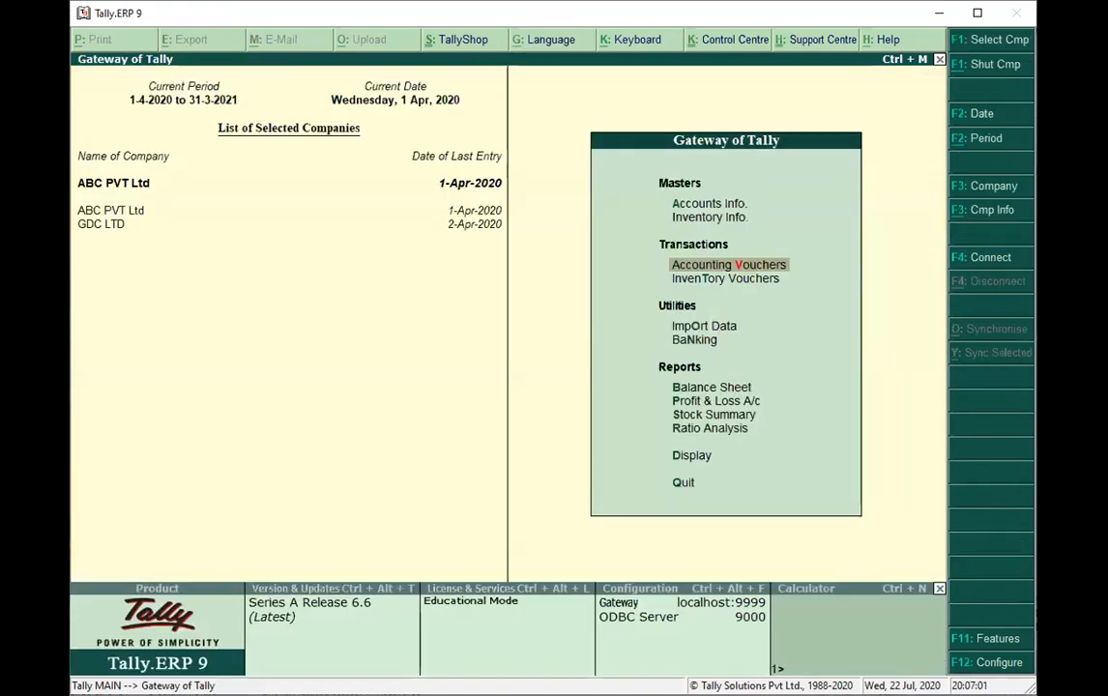
pyautogui.hotkey('alt', 'Tab')
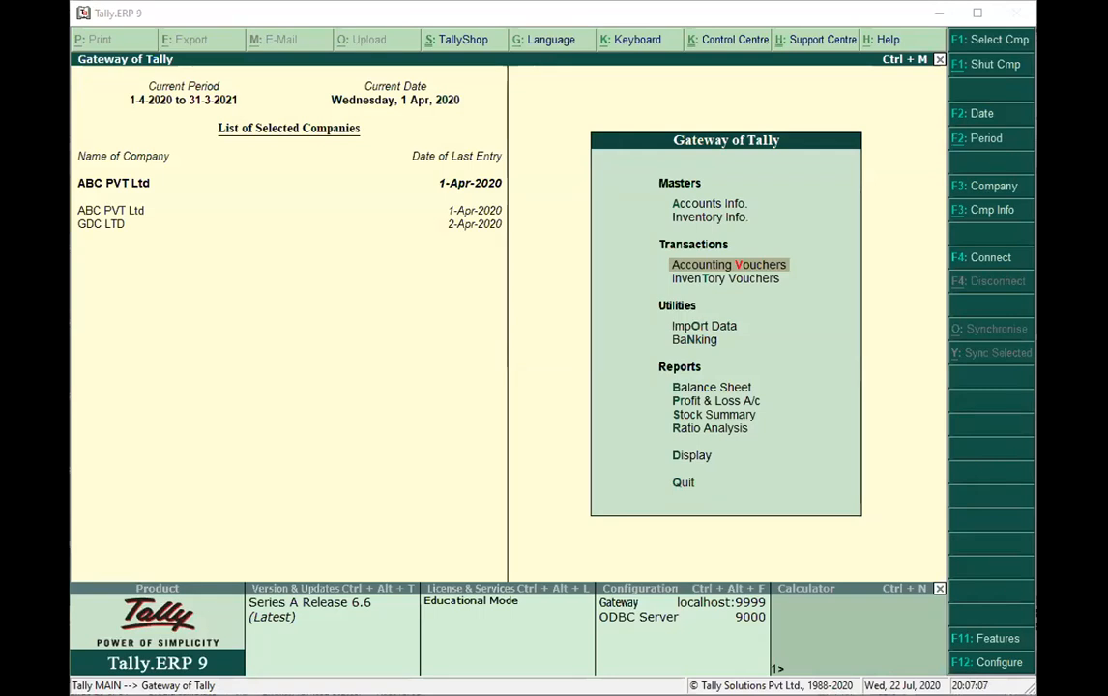
# Start a new single ledger from Accounts Info and name it "Purachse Account", leaving the alias empty.
pyautogui.click(706, 207)
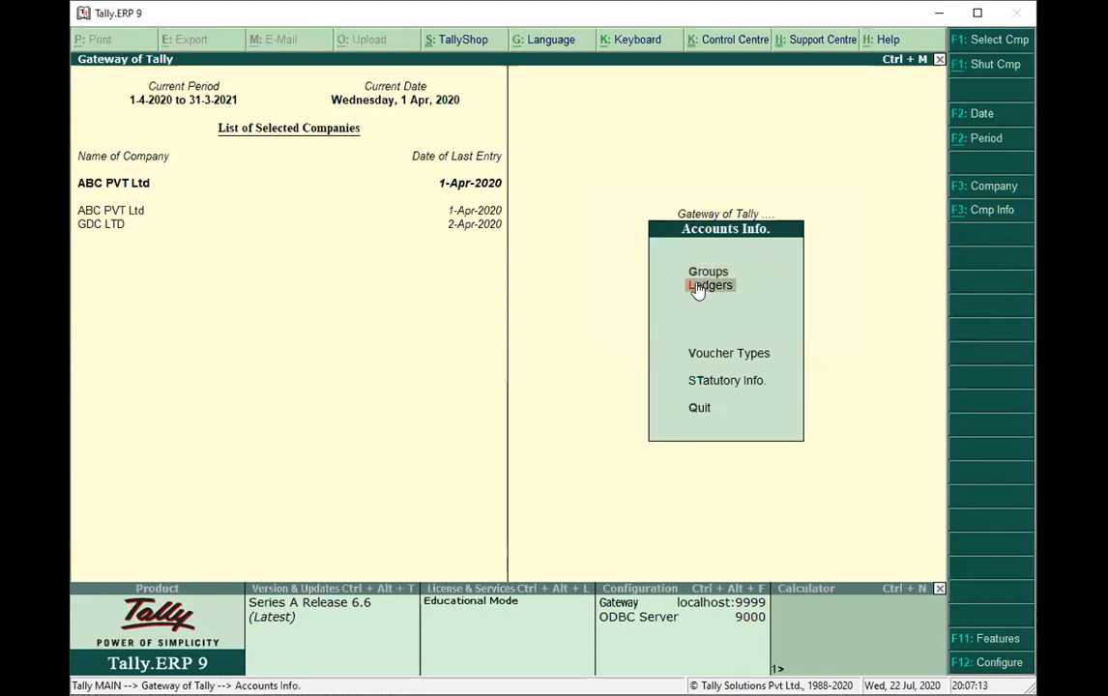
pyautogui.click(696, 288)
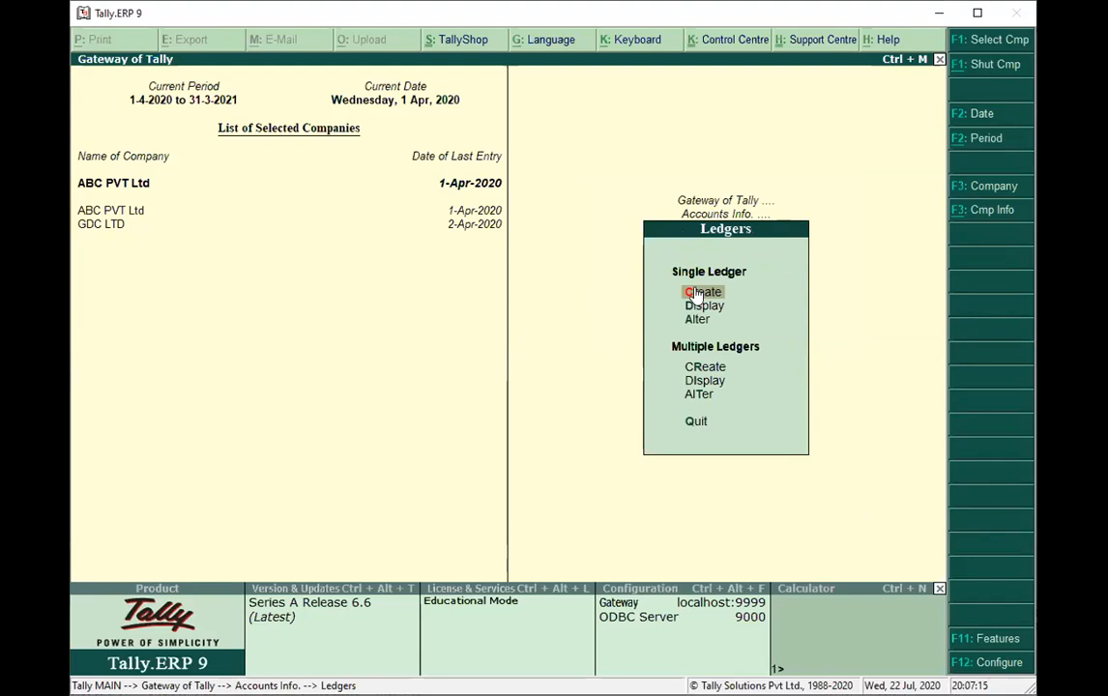
pyautogui.click(700, 290)
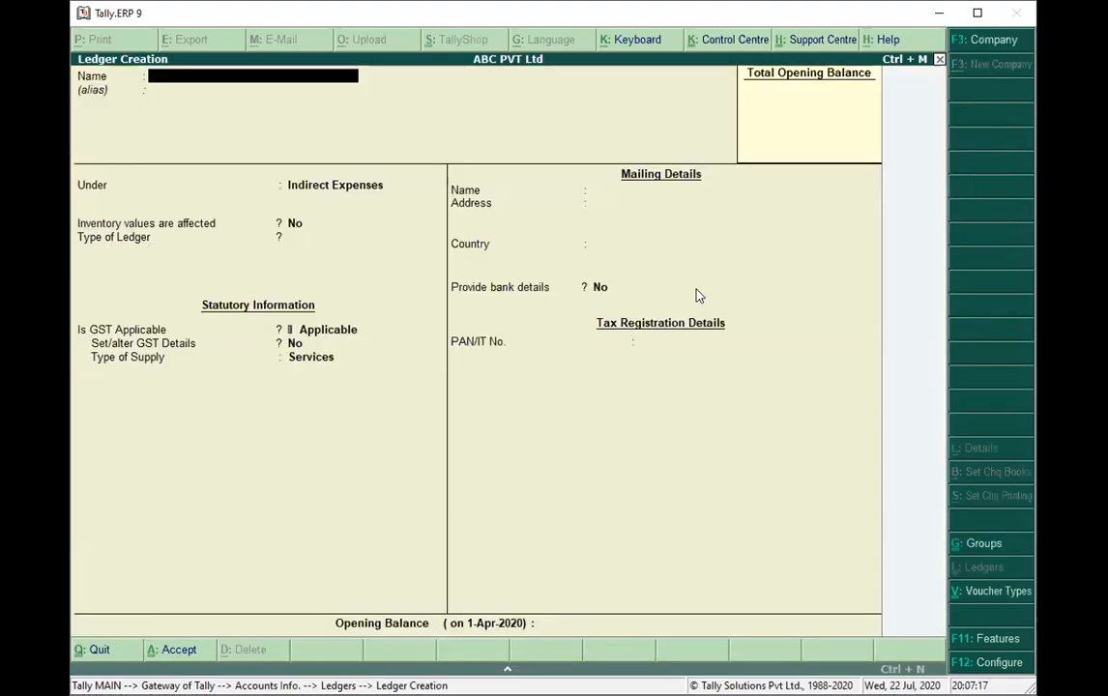
pyautogui.write('P')
pyautogui.press('BackSpace')
pyautogui.write('Purachse Account')
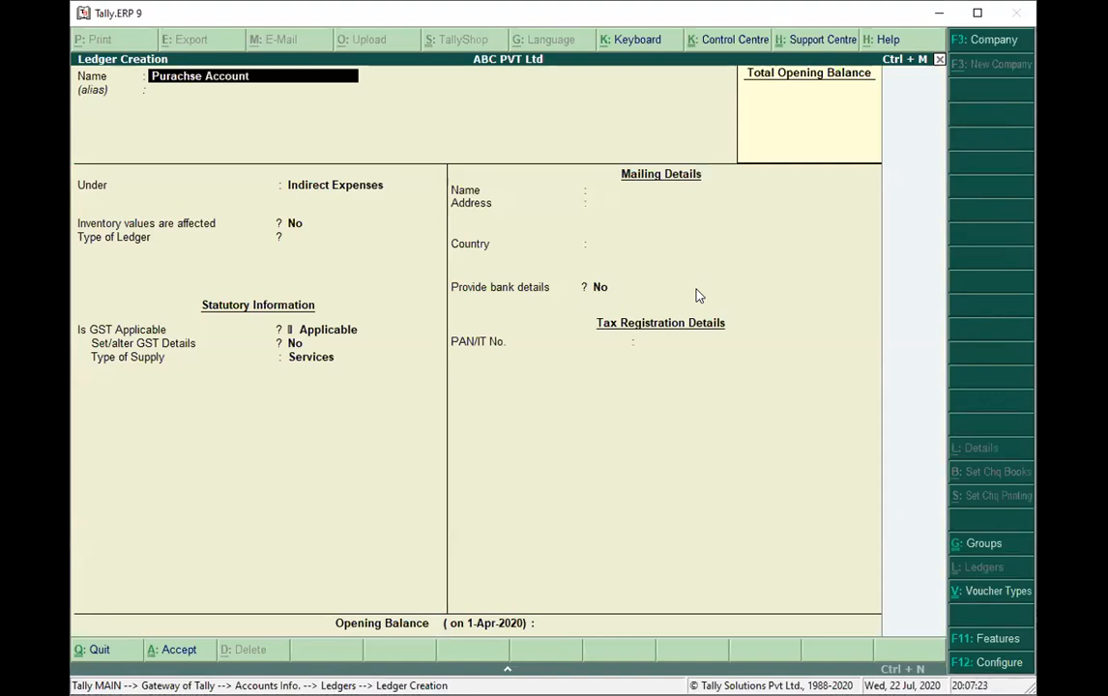
pyautogui.press('Return')
pyautogui.press('Return')
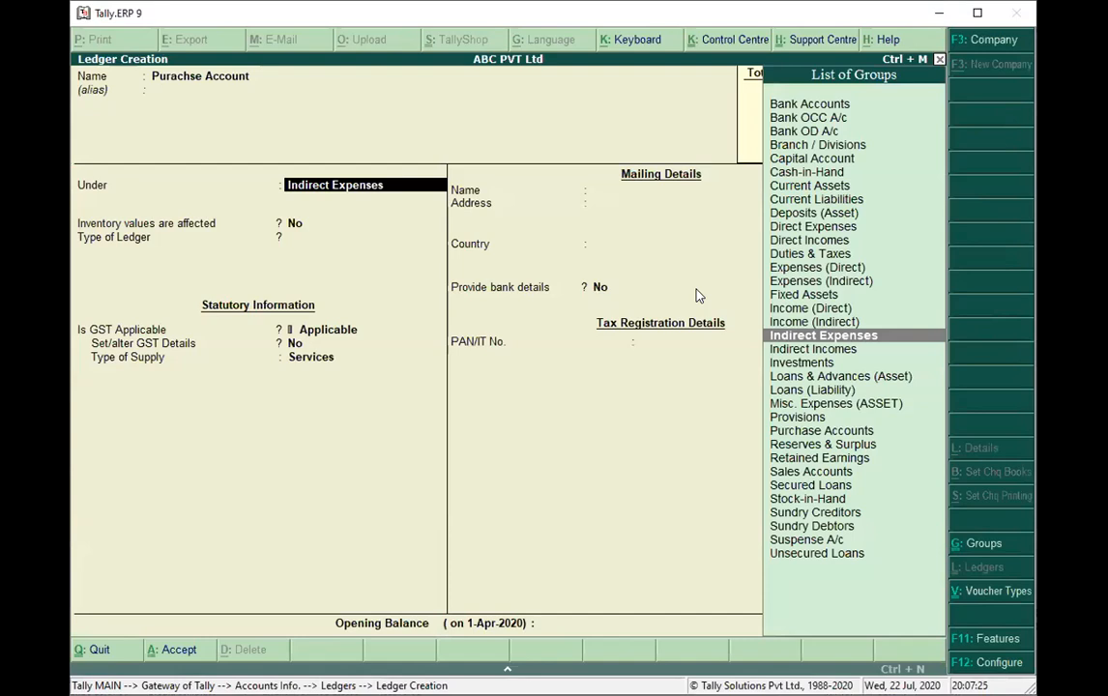
# Place the new ledger under Purchase Accounts, save it with the default settings, and return to the Gateway of Tally.
pyautogui.write('P')
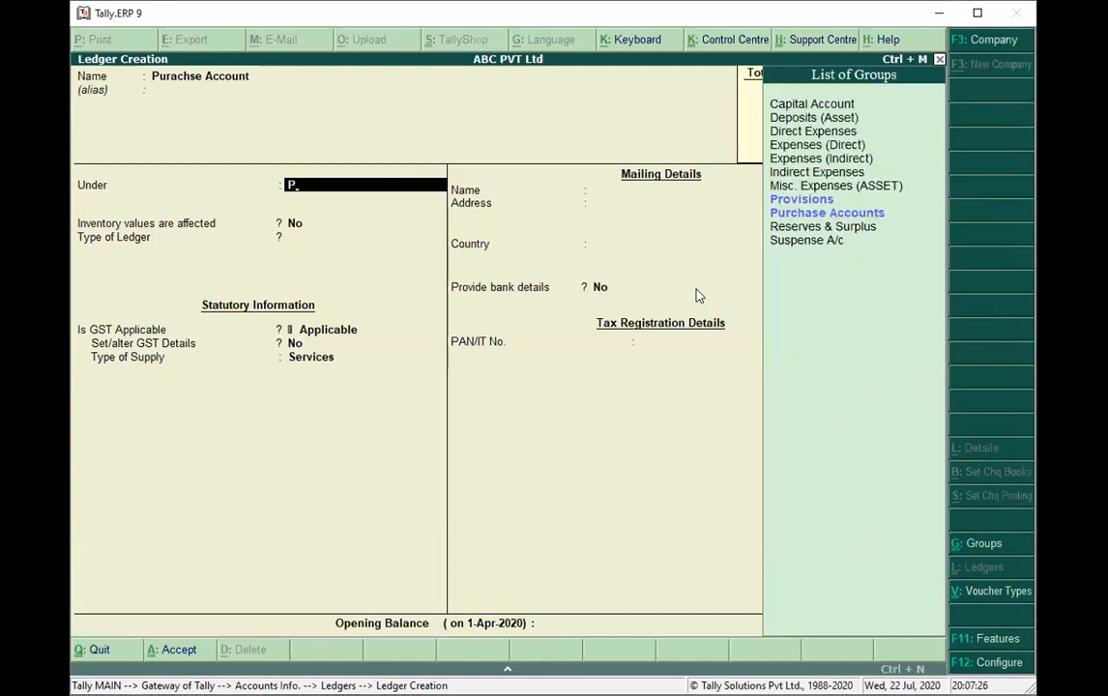
pyautogui.click(843, 214)
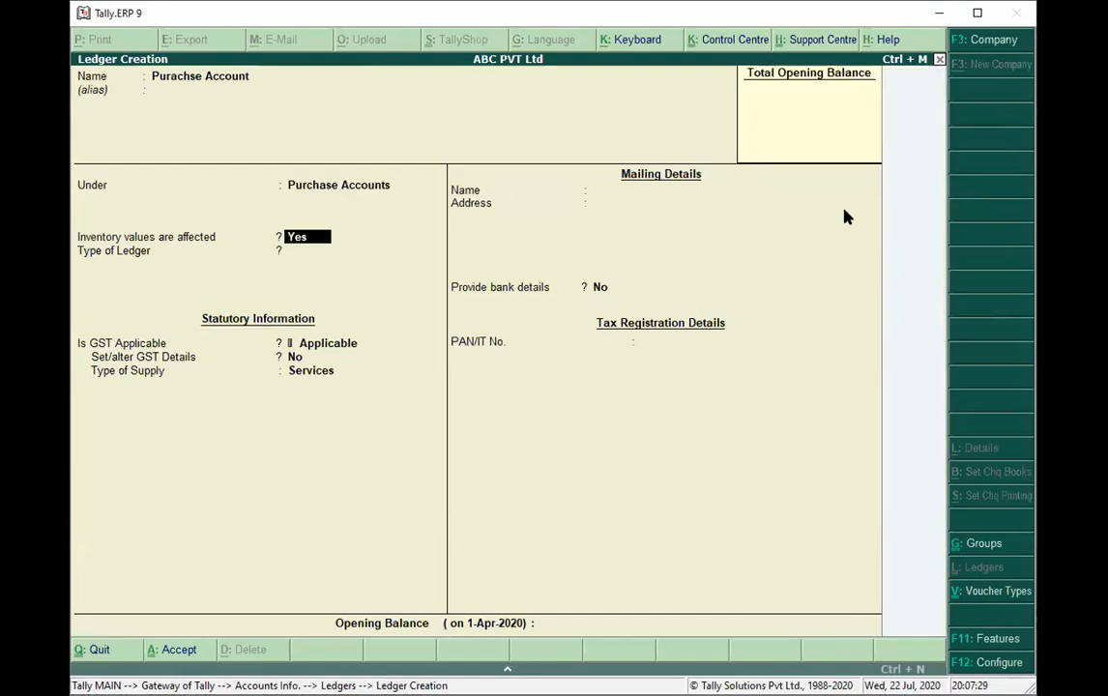
pyautogui.hotkey('ctrl', 'a')
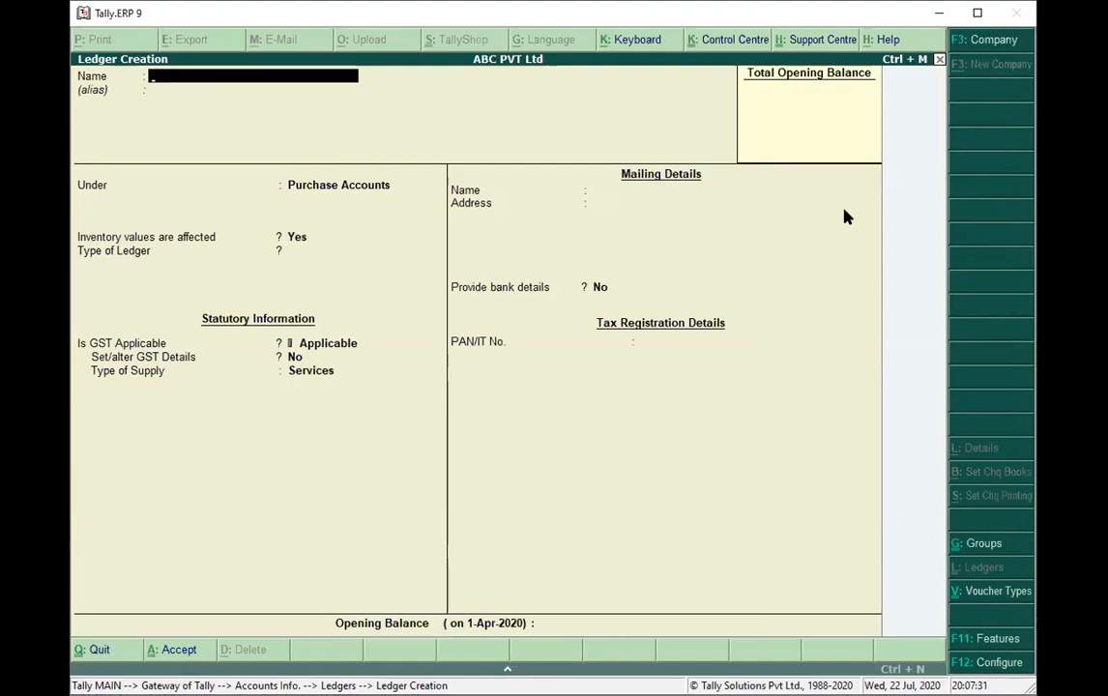
pyautogui.press('Escape')
pyautogui.press('Return')
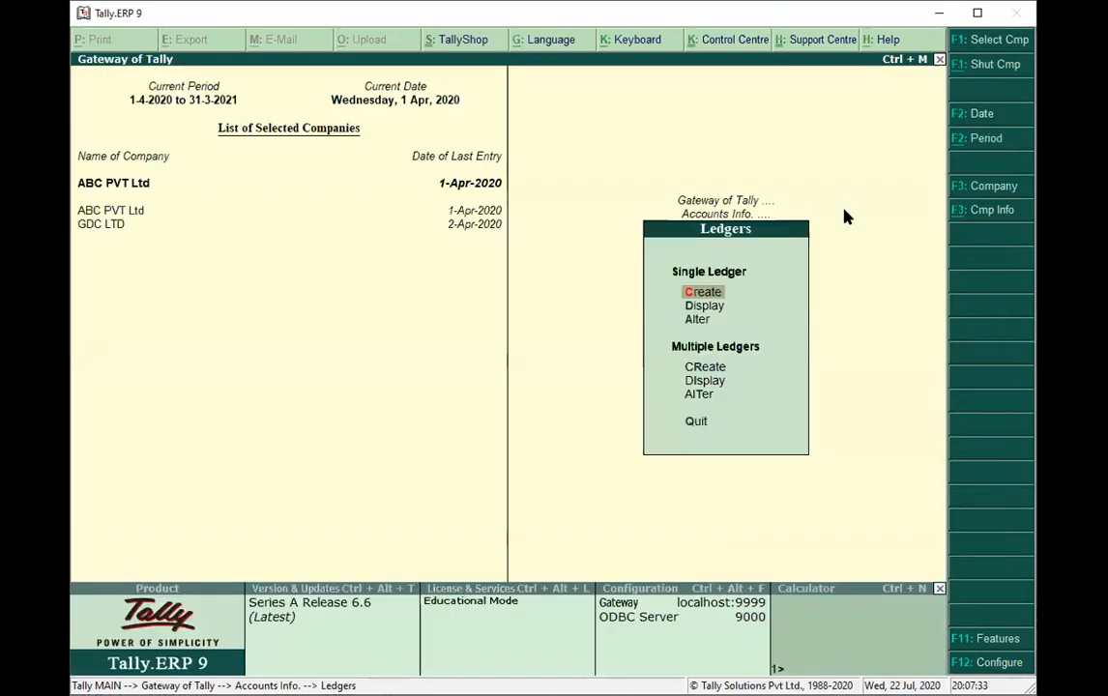
pyautogui.press('Escape')
pyautogui.press('Escape')
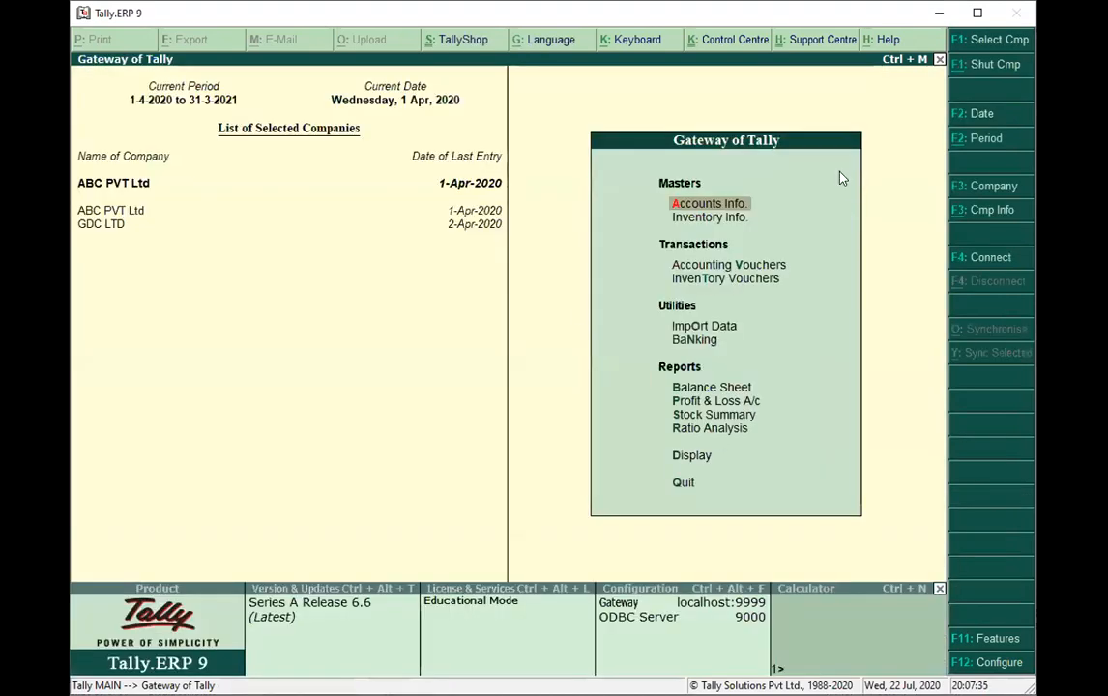
# Start a purchase voucher with supplier invoice number 001 and turn off supplementary details in the purchase invoice configuration.
pyautogui.click(765, 266)
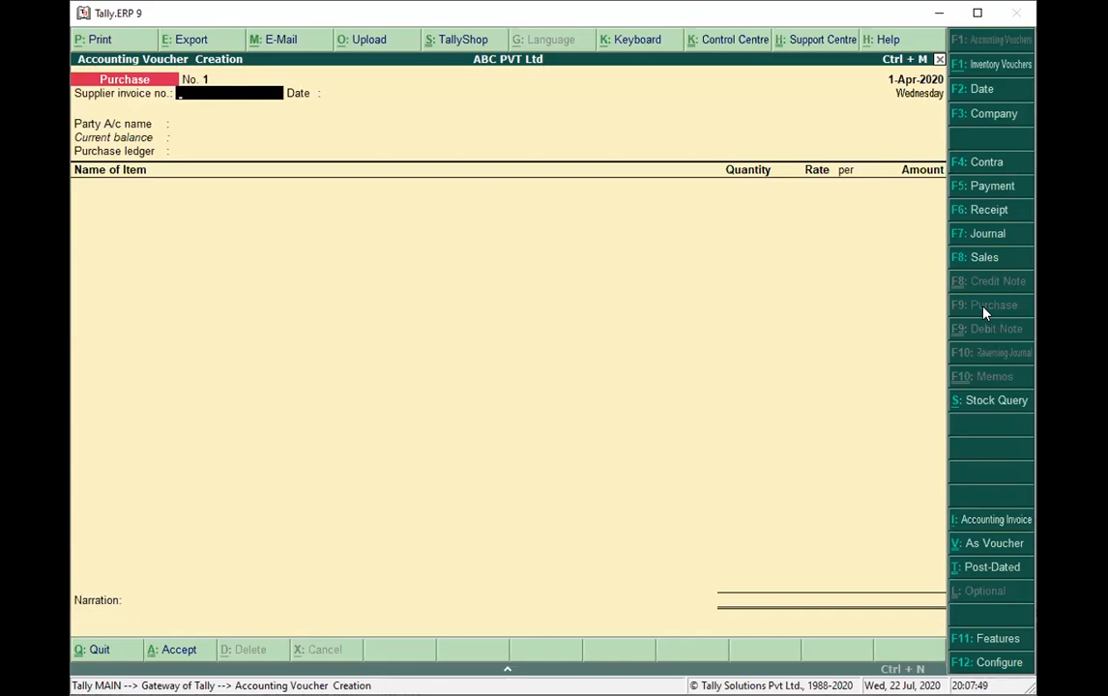
pyautogui.write('001')
pyautogui.click(998, 663)
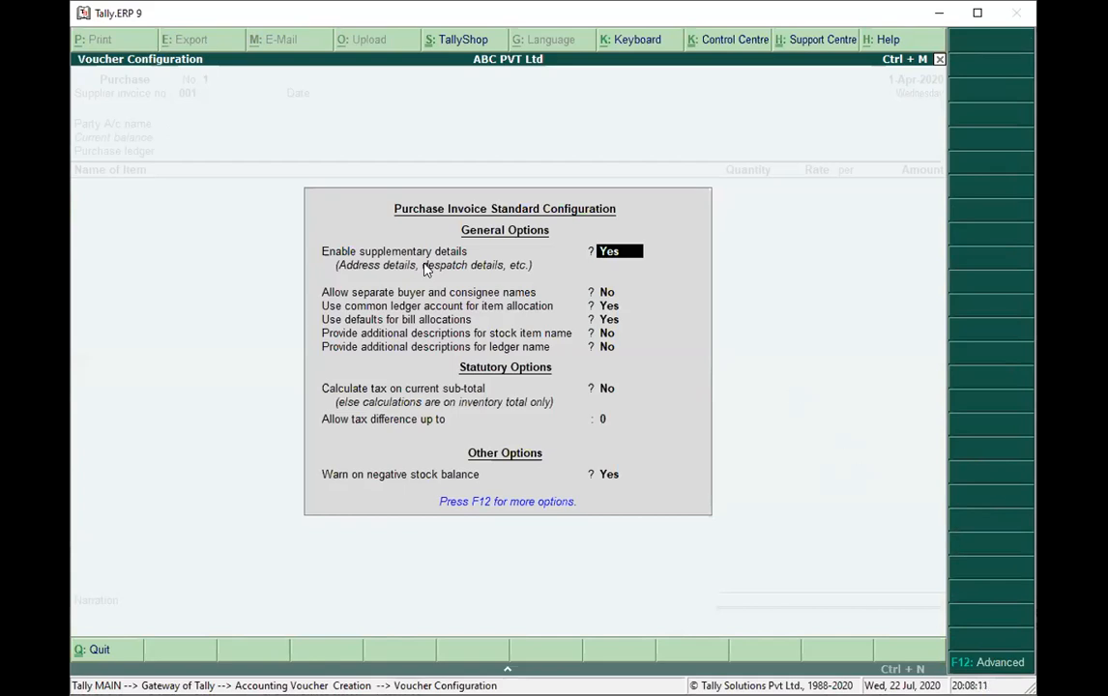
pyautogui.write('no')
pyautogui.press('Return')
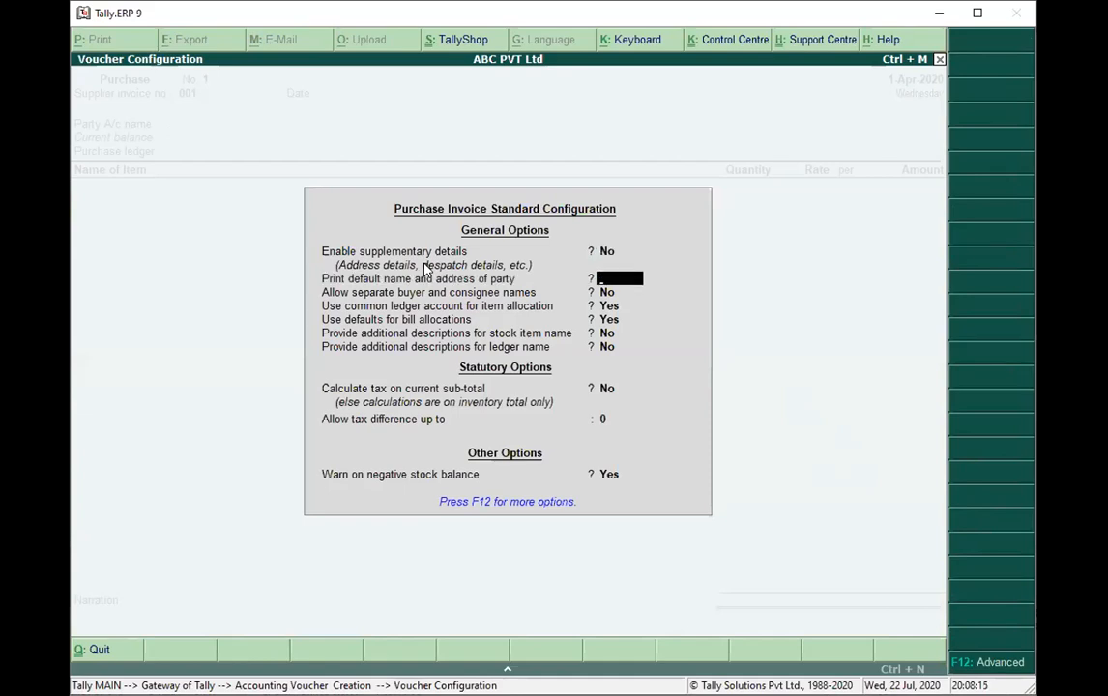
pyautogui.press('Return')
pyautogui.press('Return')
pyautogui.press('Return')
pyautogui.hotkey('ctrl', 'a')
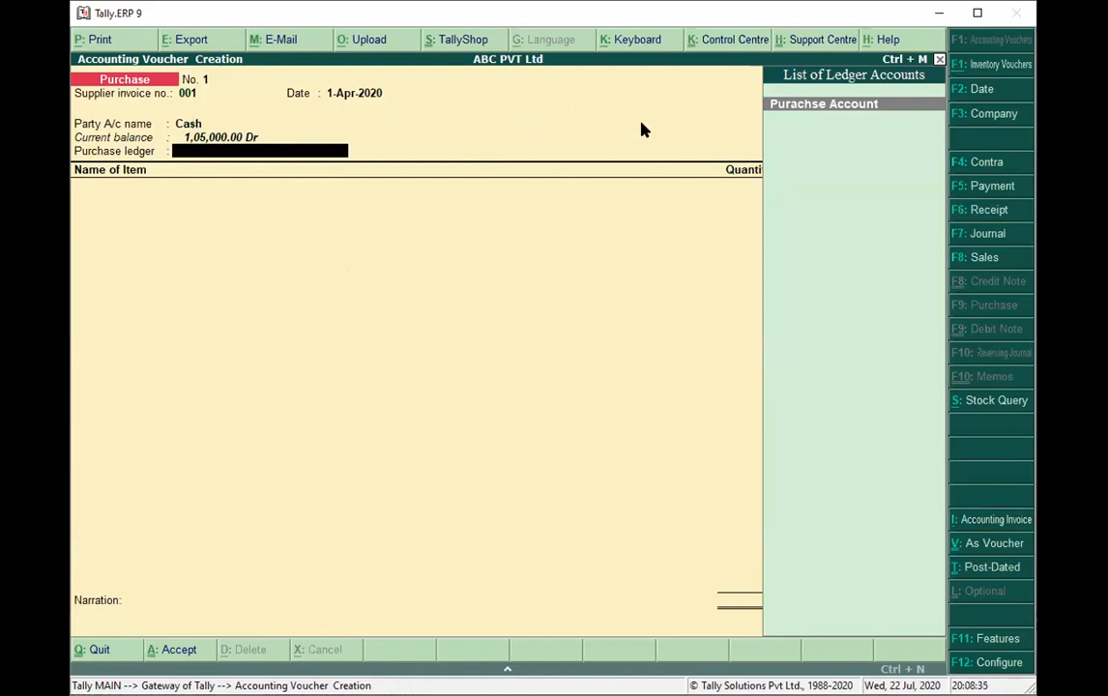
# Discard the unfinished purchase invoice and reopen the purchase entry in voucher mode with debit and credit columns.
pyautogui.press('Escape')
pyautogui.click(913, 630)
pyautogui.press('Escape')
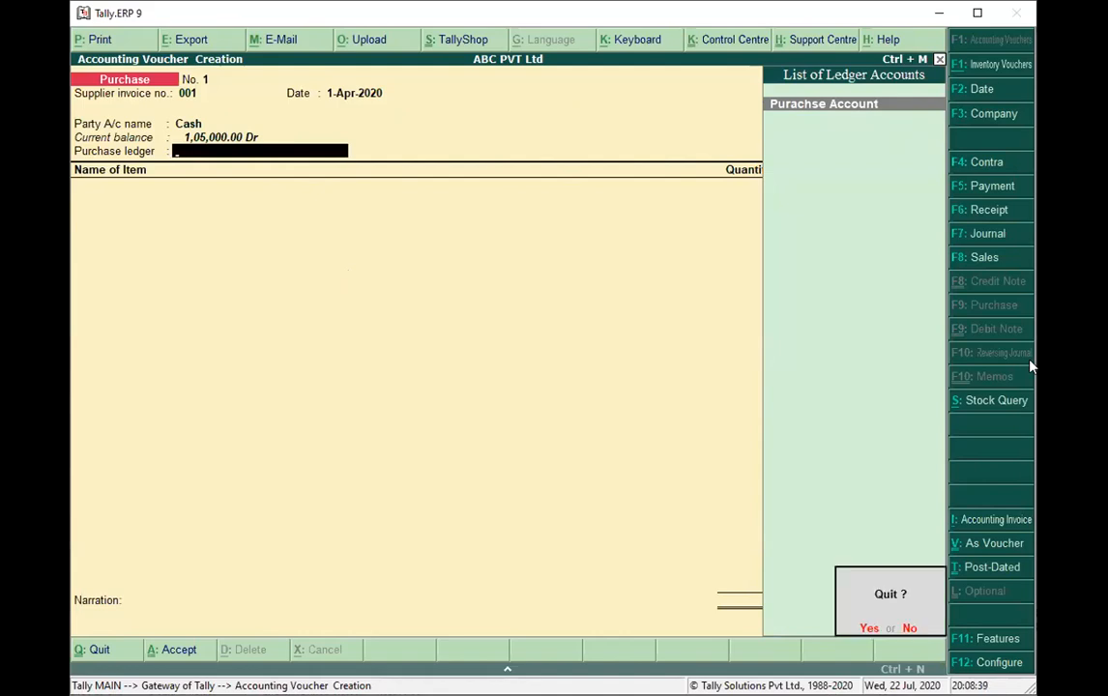
pyautogui.press('y')
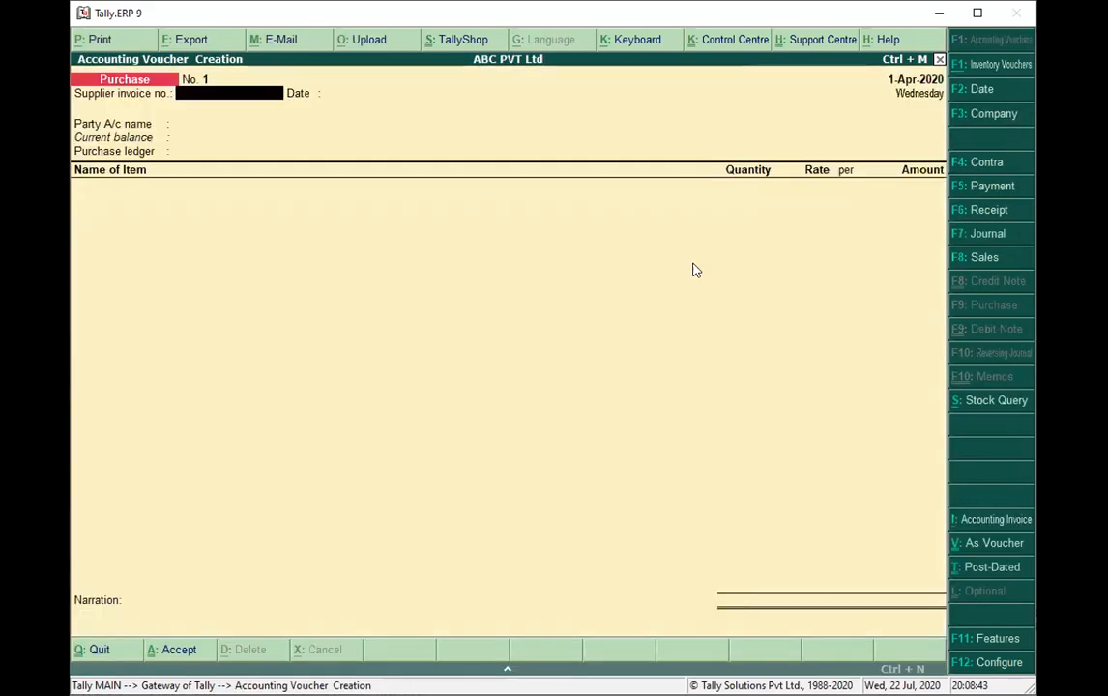
pyautogui.click(692, 266)
pyautogui.hotkey('ctrl', 'v')
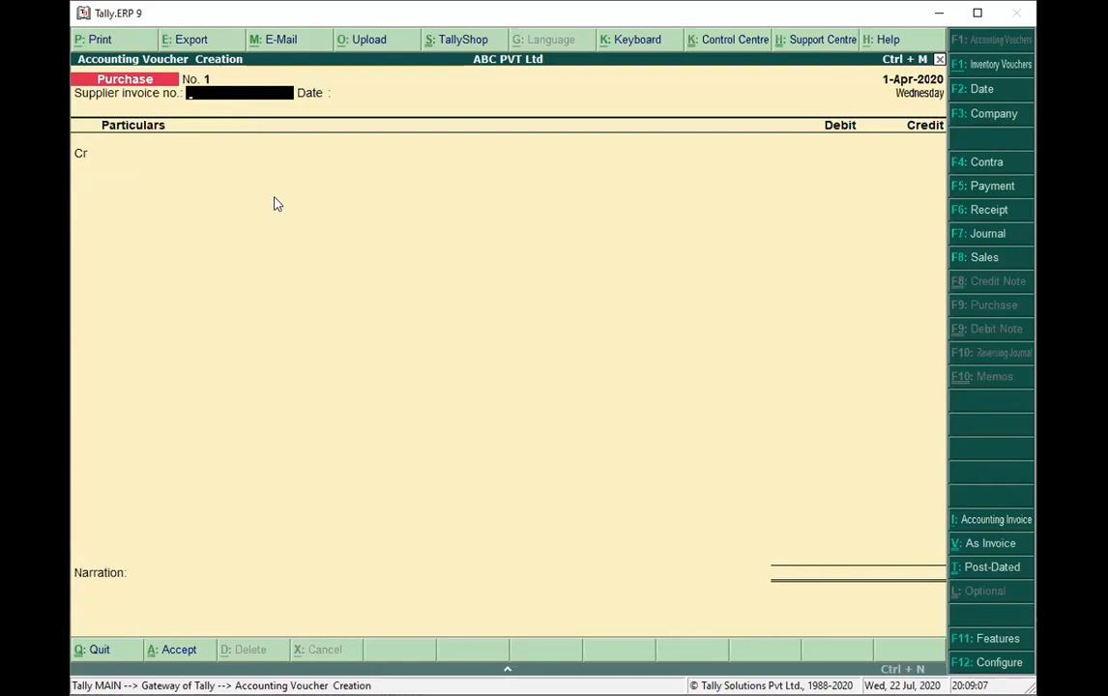
# Enter supplier invoice number 001, credit Cash with 25000 and debit Purachse Account with the same amount, leaving the inventory allocations empty.
pyautogui.write('001')
pyautogui.press('Return')
pyautogui.press('Return')
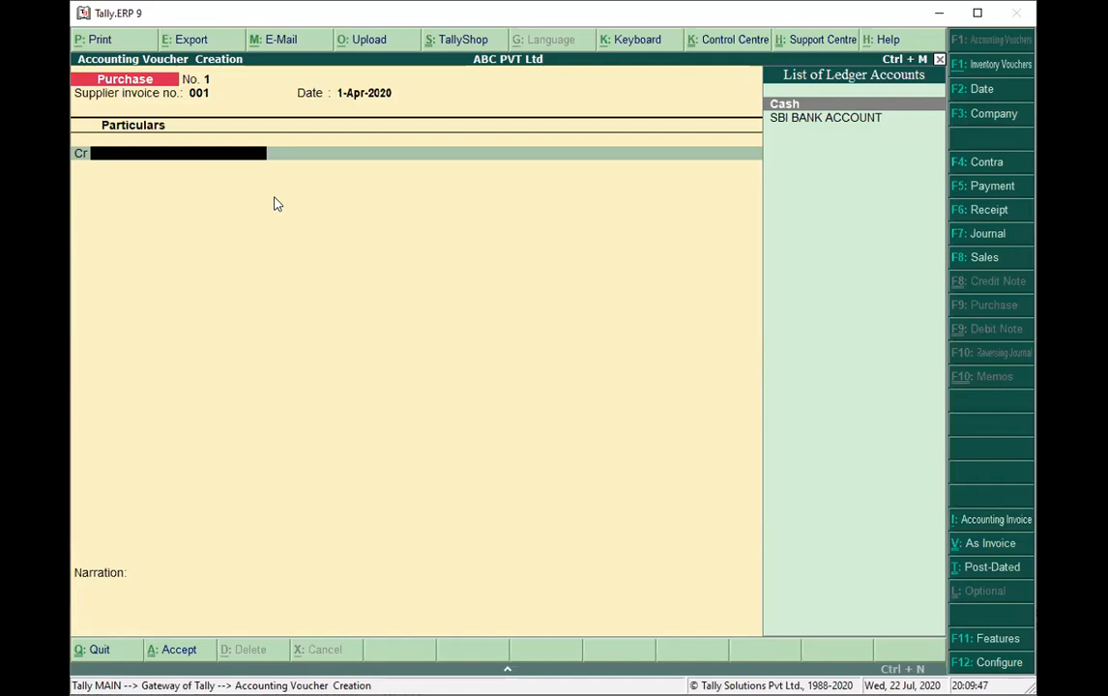
pyautogui.press('Return')
pyautogui.write('25000')
pyautogui.press('Return')
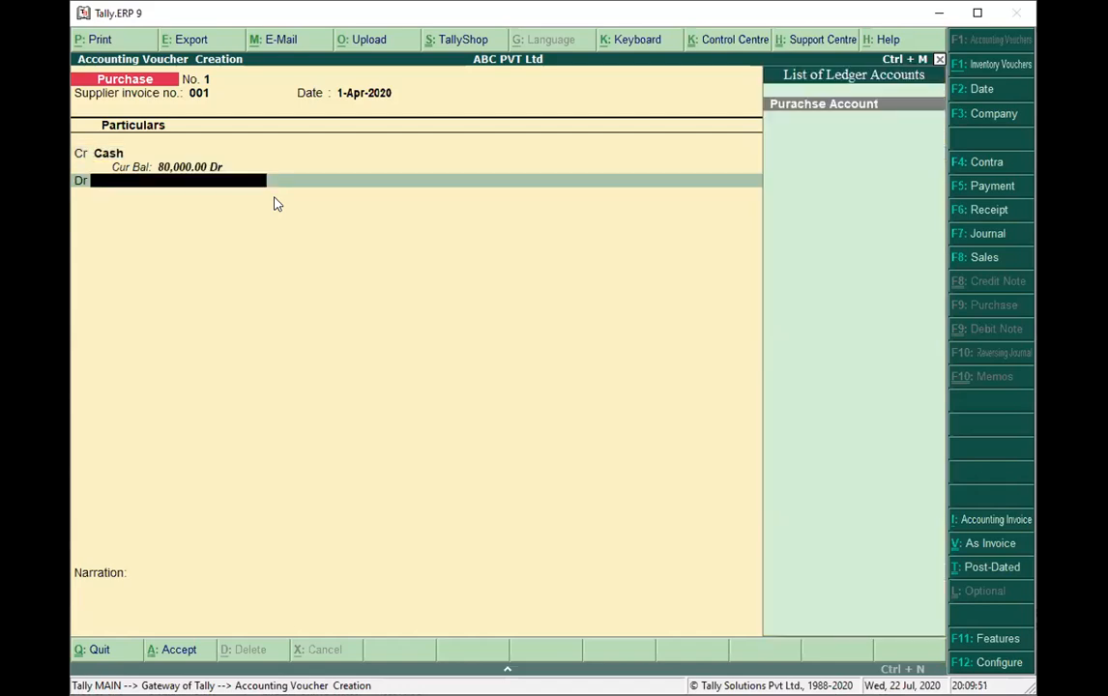
pyautogui.click(808, 111)
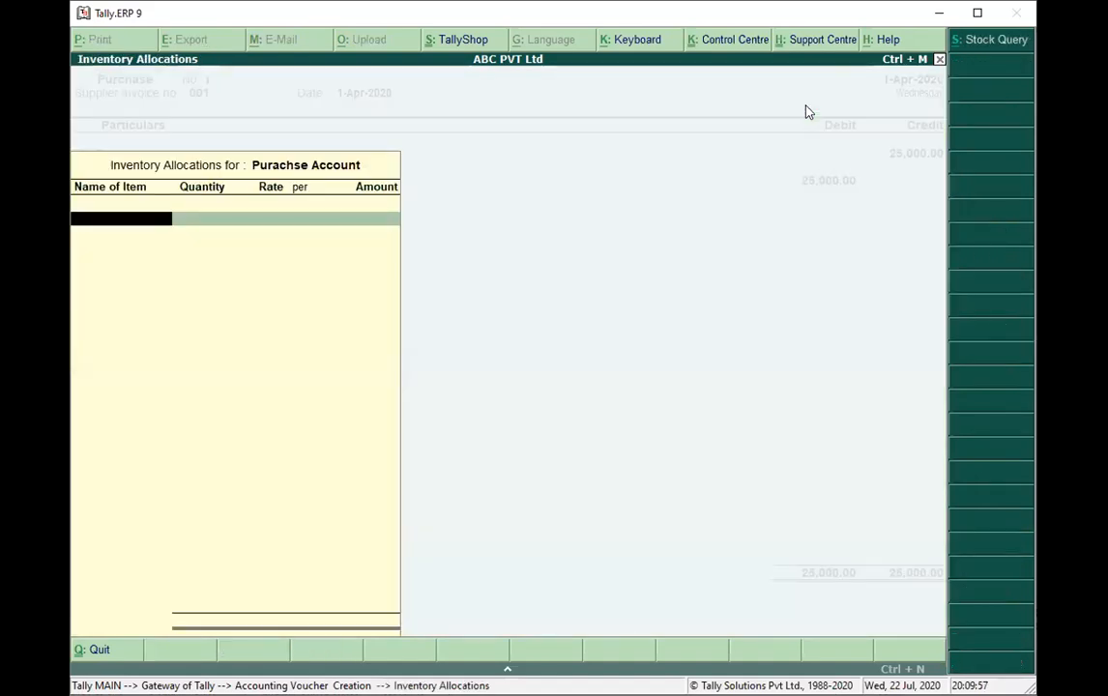
pyautogui.press('Escape')
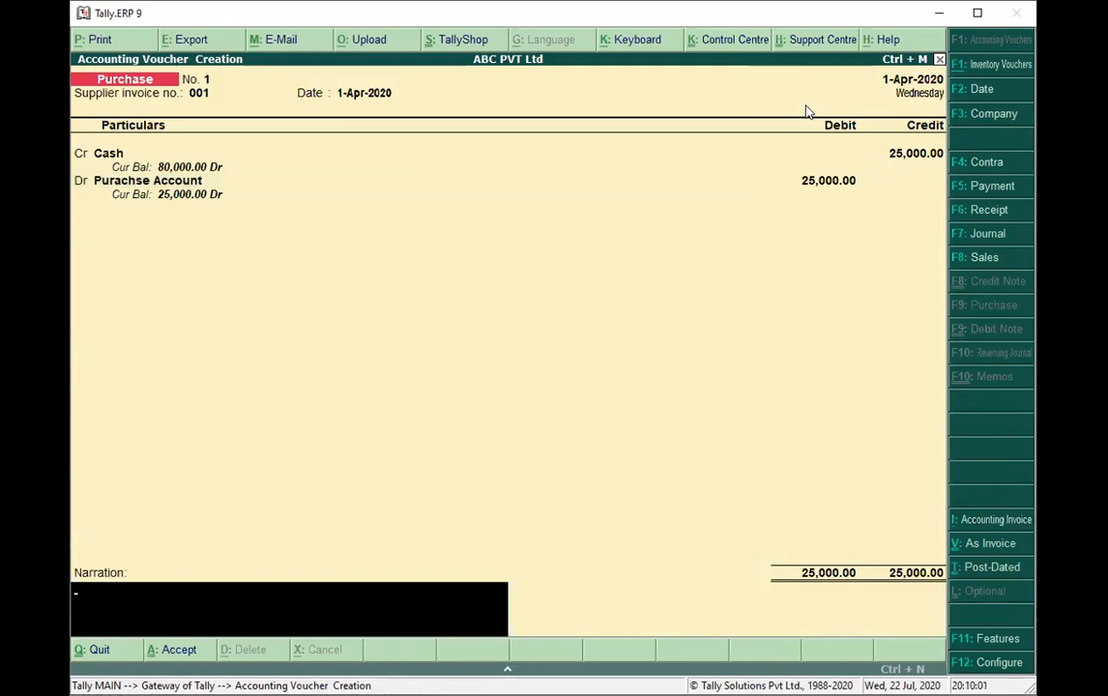
# Enter the narration "purchased goods on cash", save the purchase voucher and return to the Gateway of Tally.
pyautogui.write('purchased goods on cash')
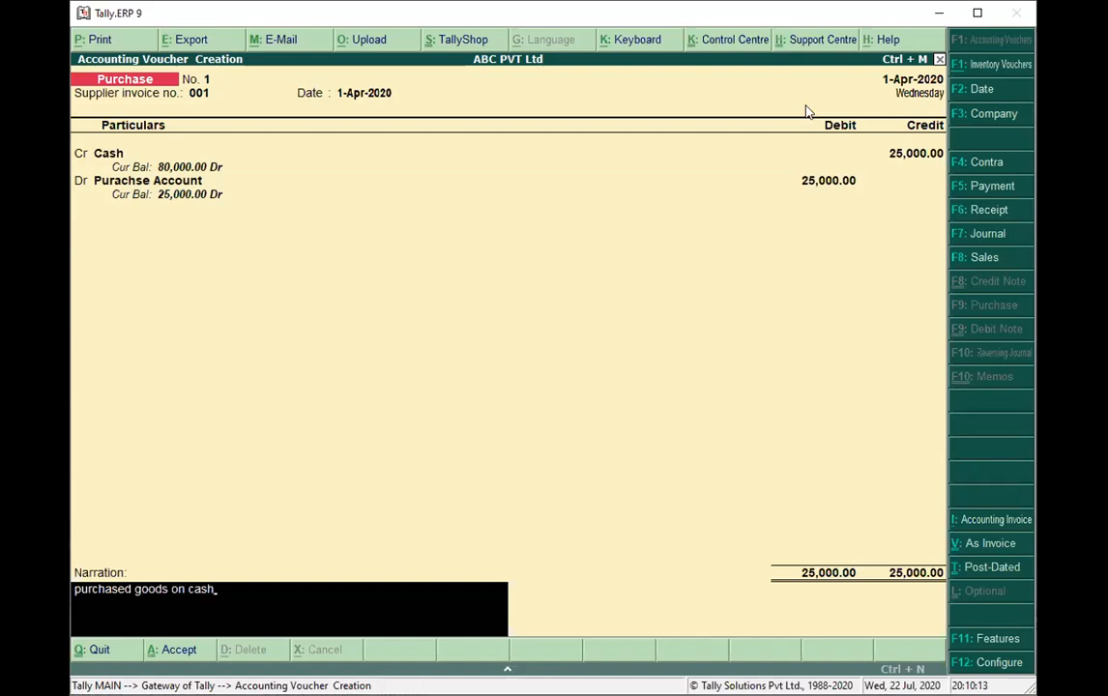
pyautogui.press('Return')
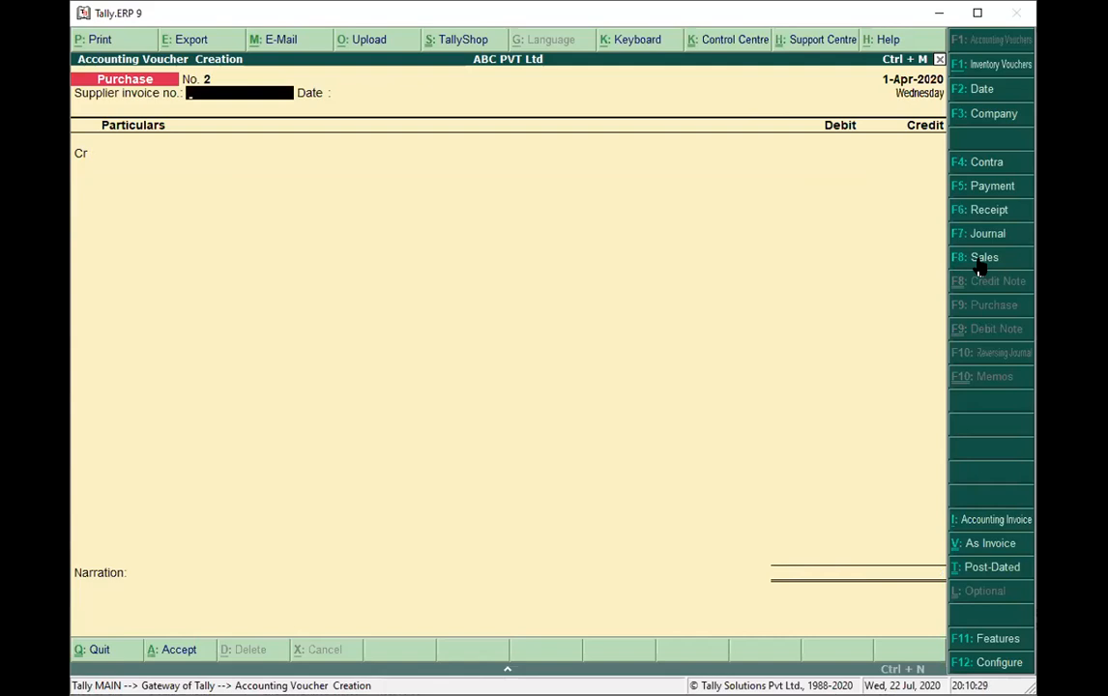
pyautogui.press('Escape')
pyautogui.press('y')
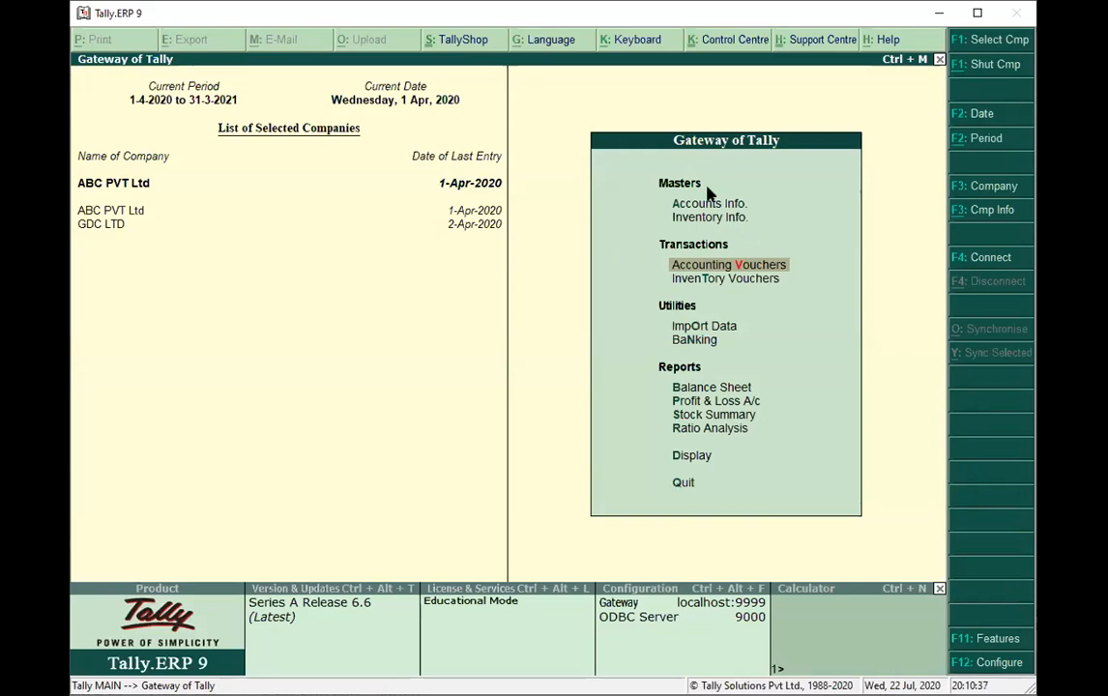
# Start a new single ledger from Accounts Info and name it "Sales Account", leaving the alias empty.
pyautogui.click(707, 207)
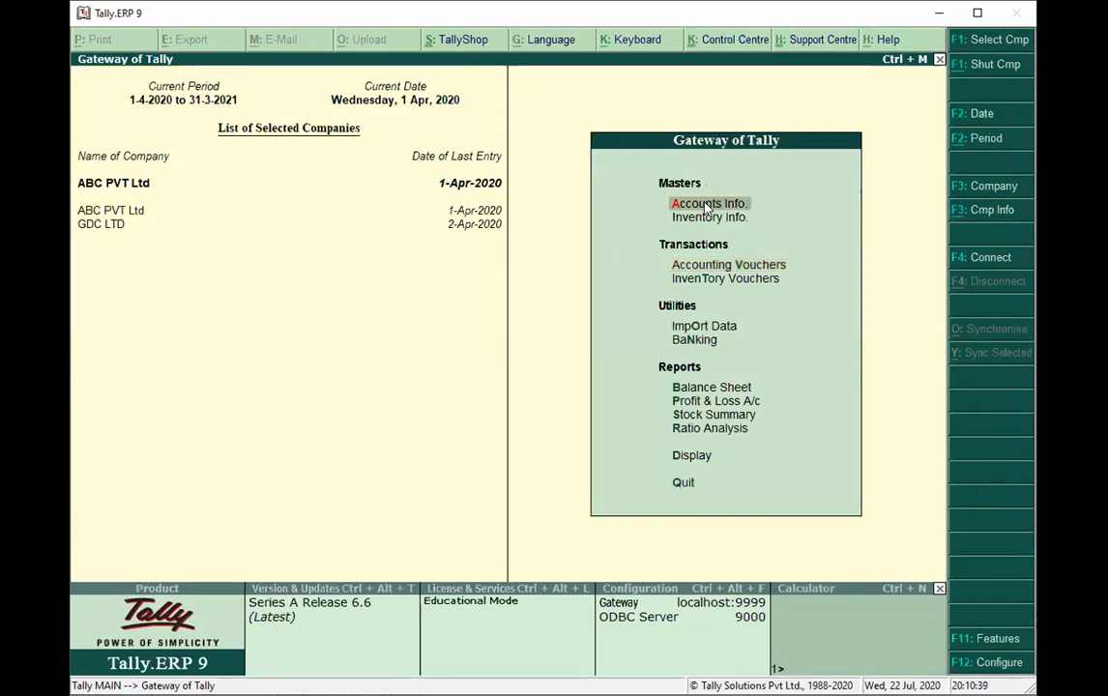
pyautogui.click(707, 207)
pyautogui.doubleClick(713, 286)
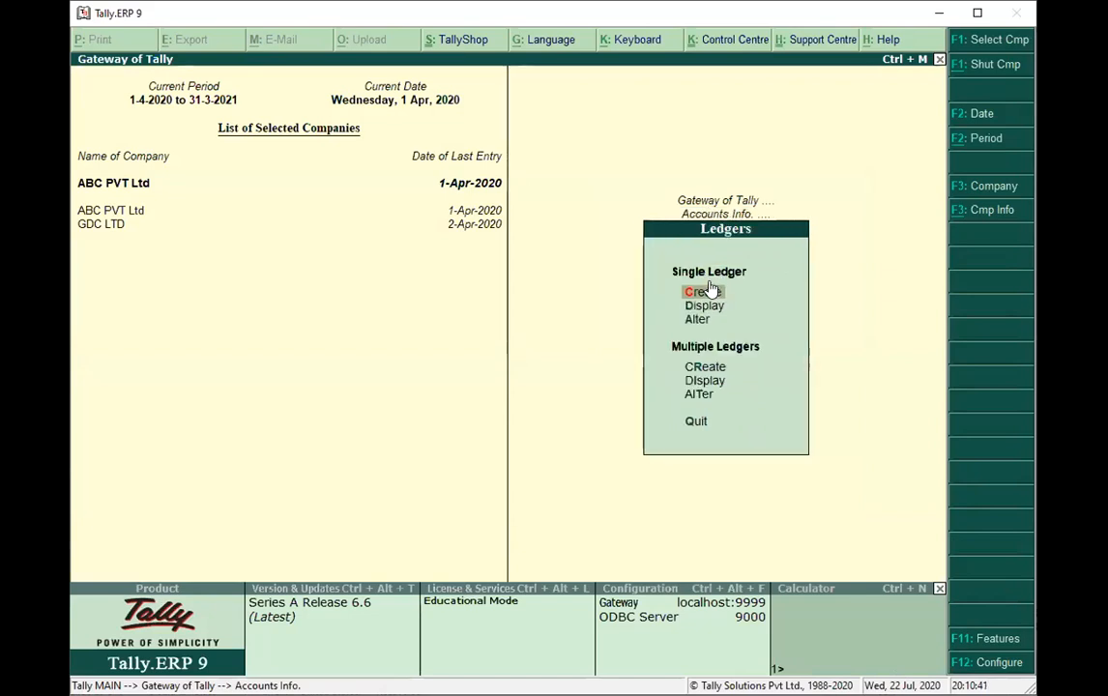
pyautogui.click(709, 291)
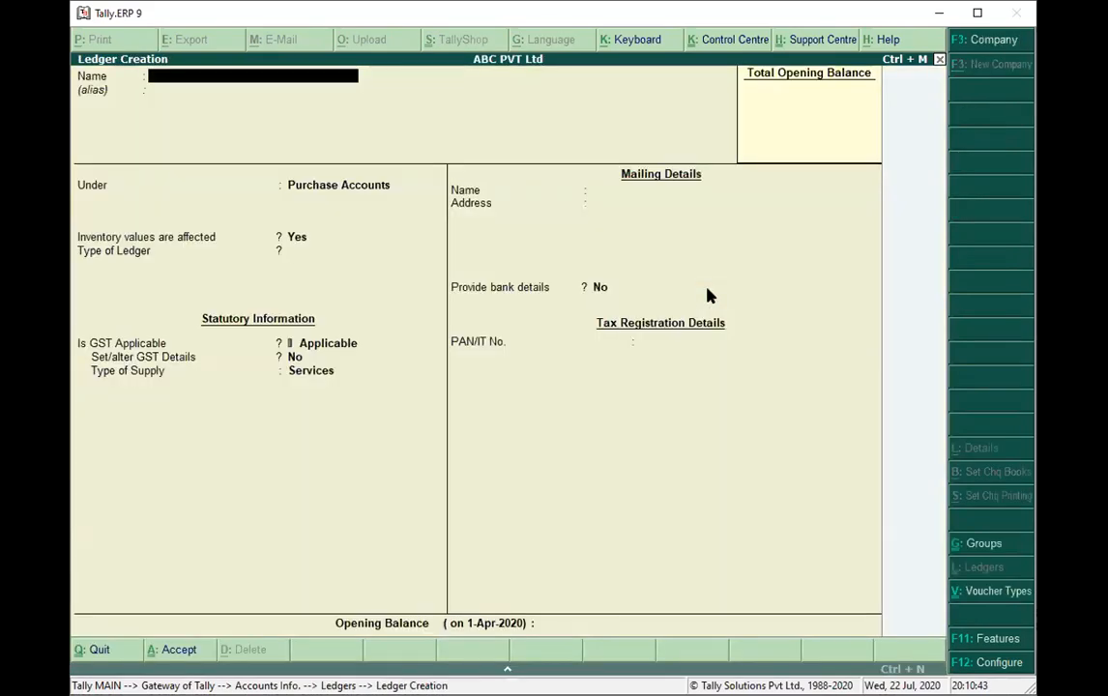
pyautogui.write('Sales')
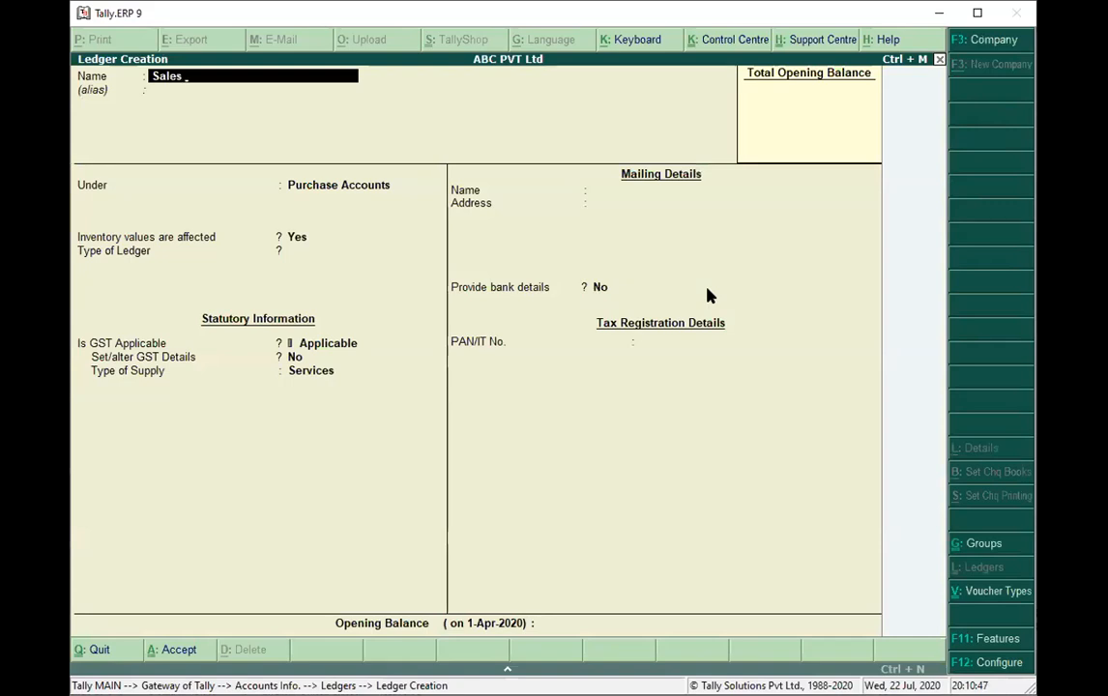
pyautogui.write(' Account')
pyautogui.press('Return')
pyautogui.press('Return')
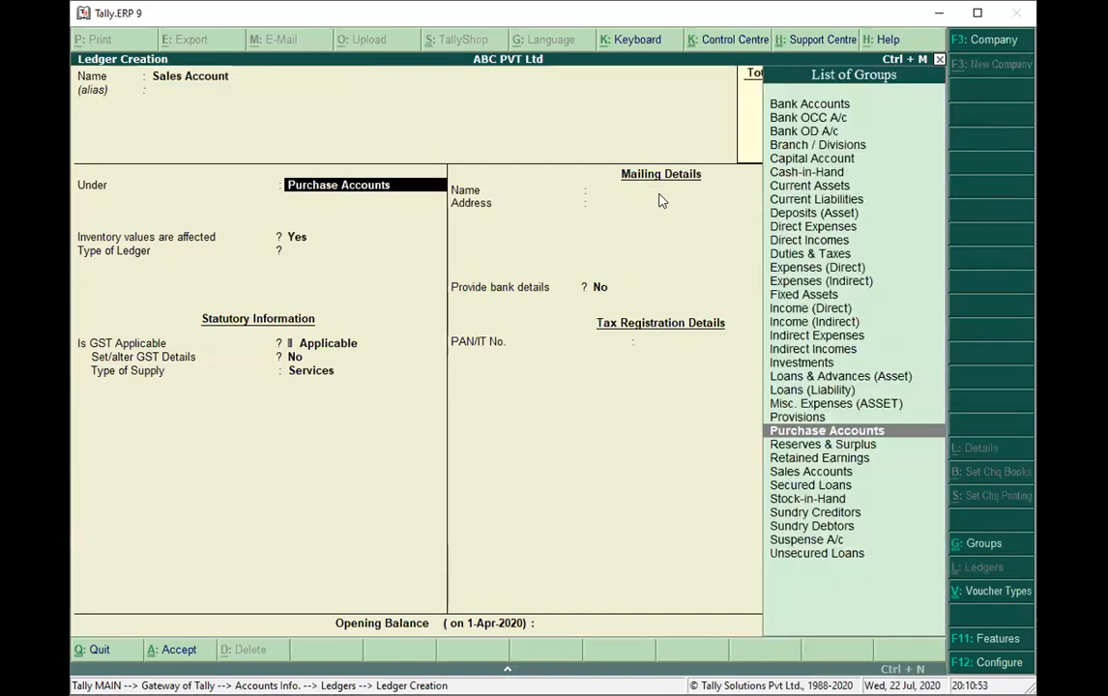
# Place the Sales Account ledger under Sales Accounts, save it with the default settings, and return to the Gateway of Tally.
pyautogui.write('Sale')
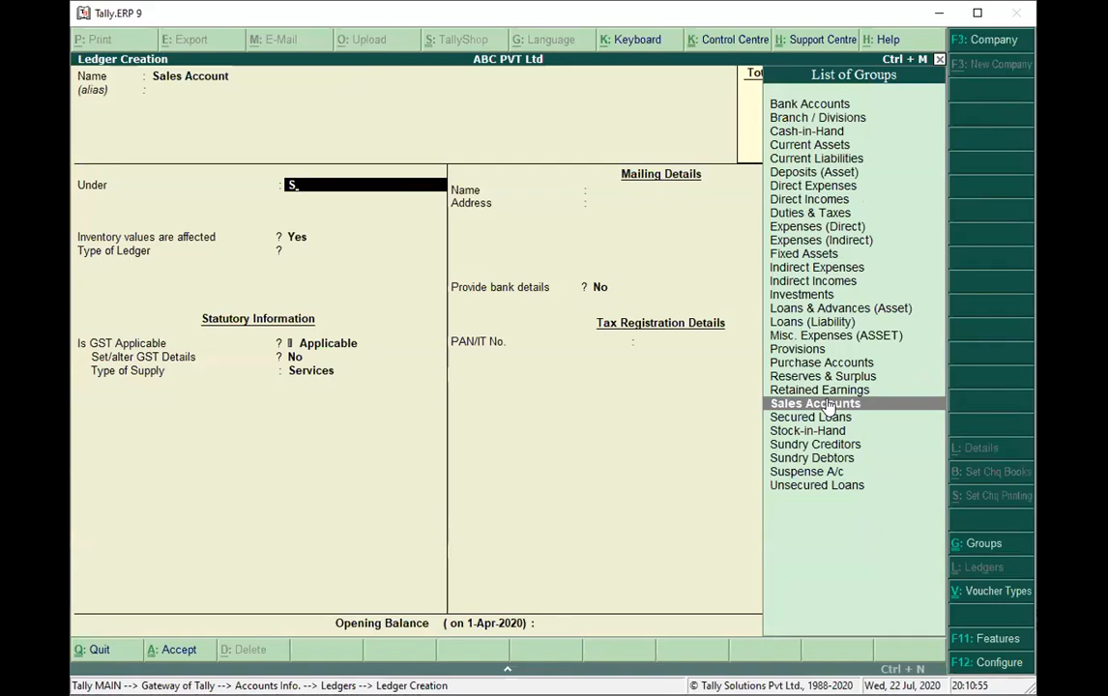
pyautogui.press('Return')
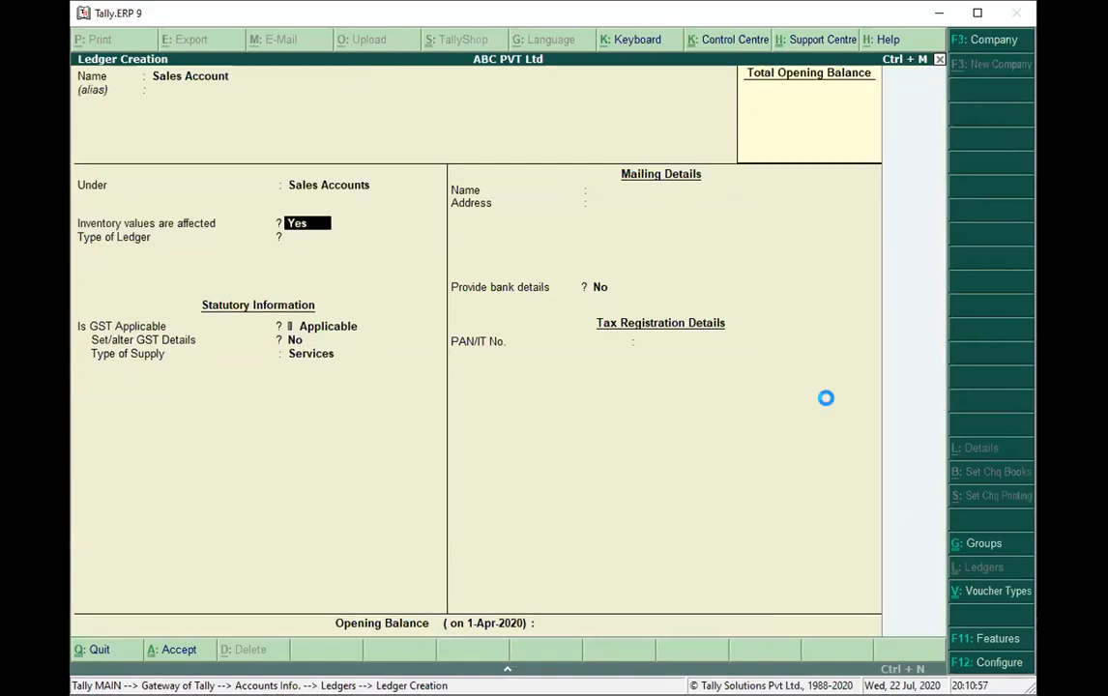
pyautogui.hotkey('ctrl', 'a')
pyautogui.press('Escape')
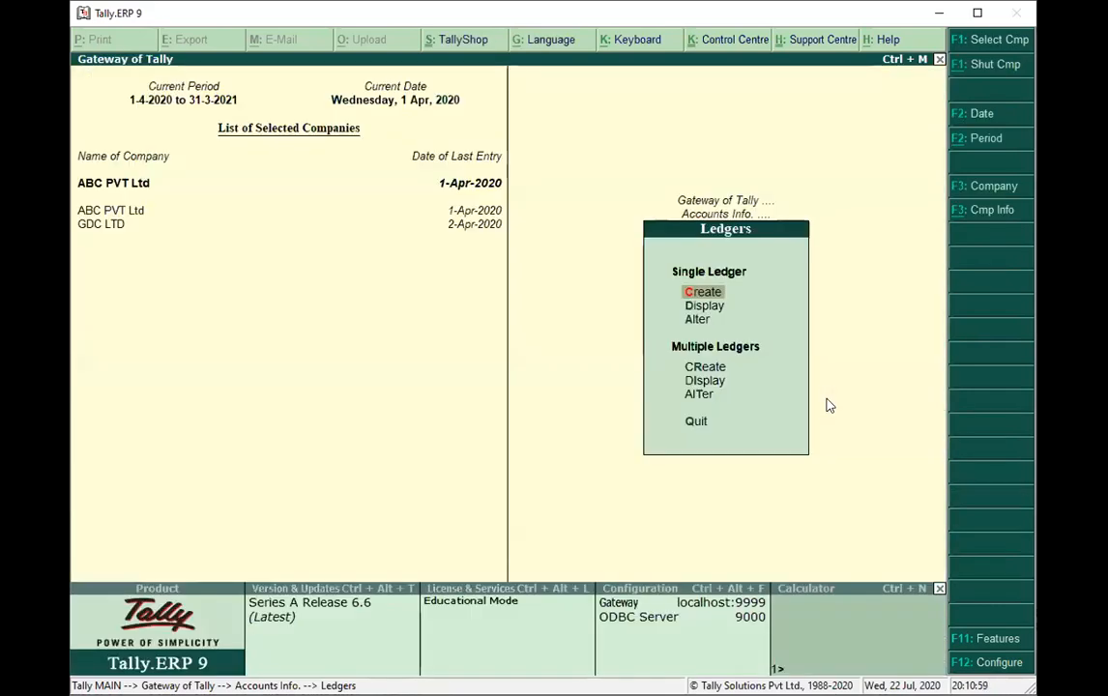
pyautogui.press('Escape')
pyautogui.press('Escape')
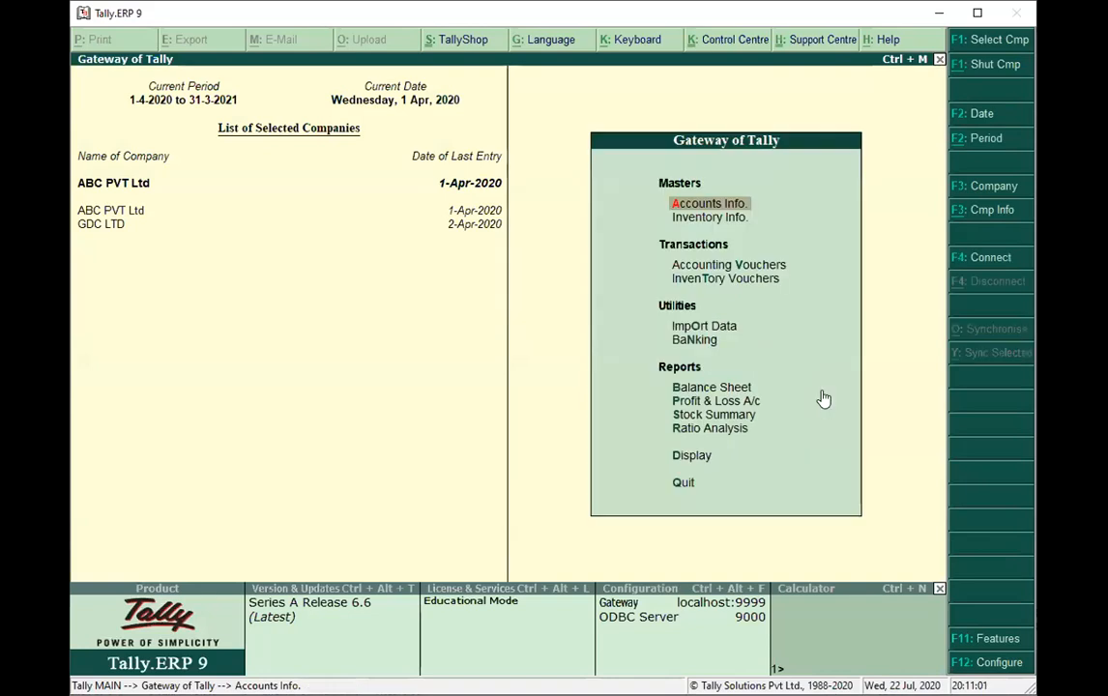
# Start a sales entry in voucher mode with reference number 001.
pyautogui.click(757, 270)
pyautogui.click(985, 257)
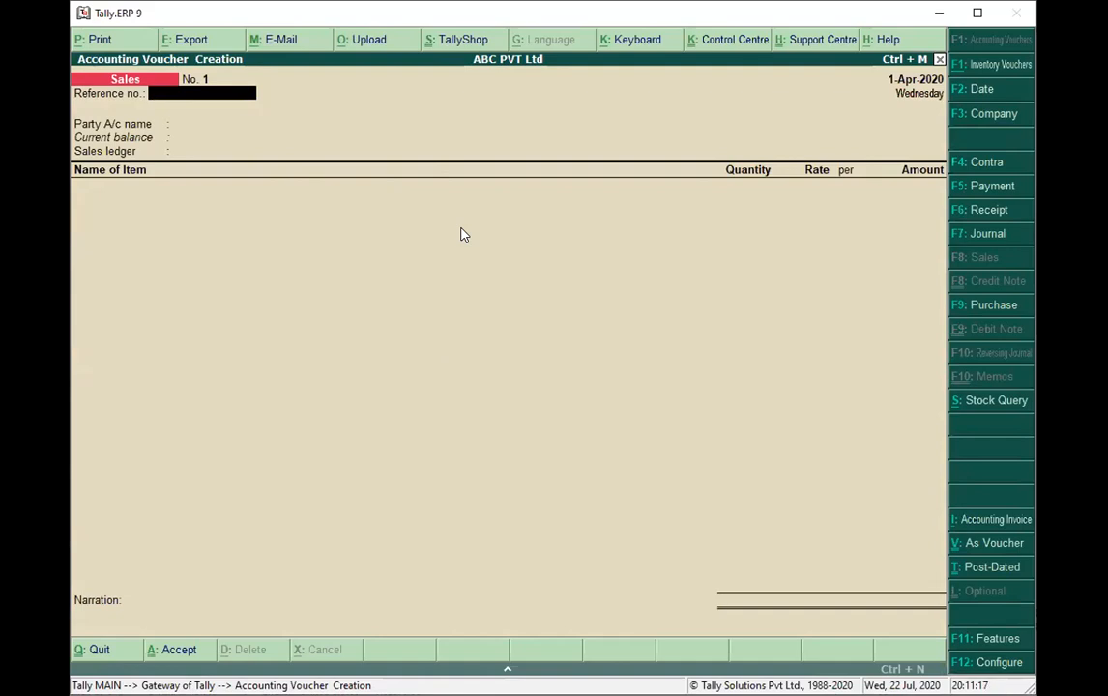
pyautogui.hotkey('ctrl', 'v')
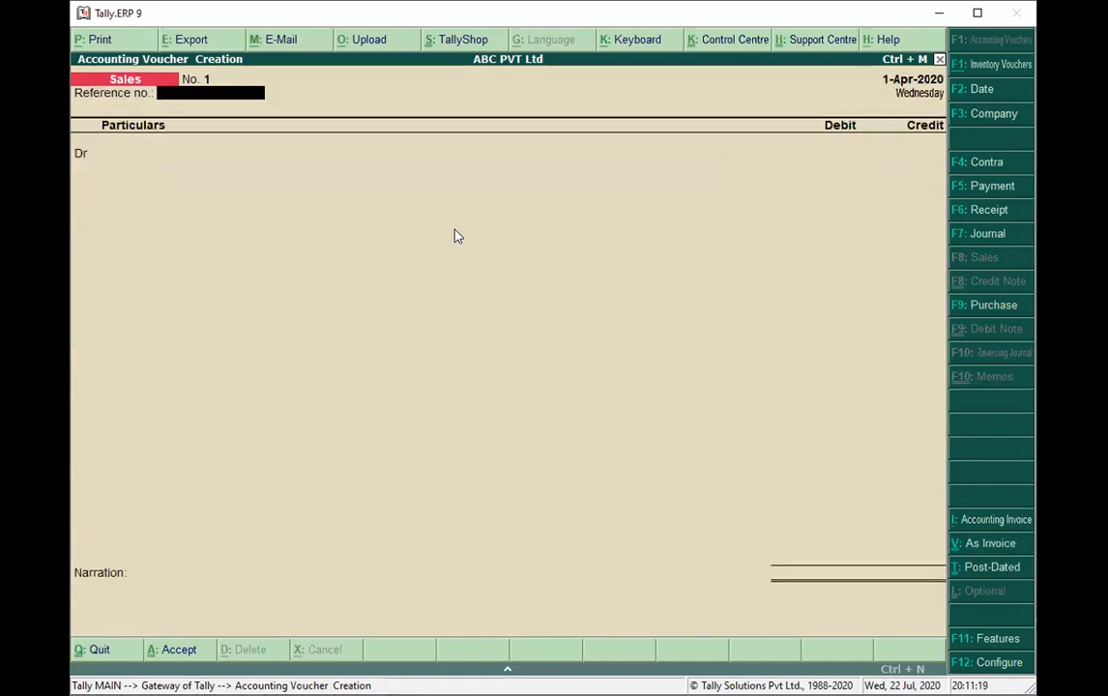
pyautogui.write('001')
pyautogui.press('Return')
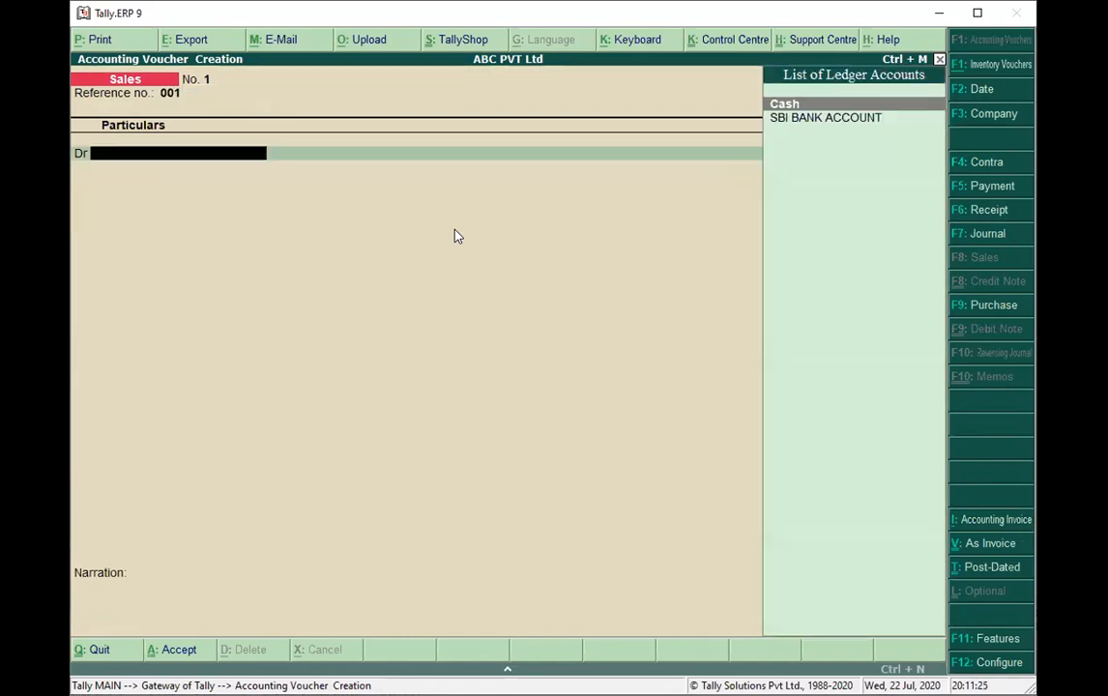
# Debit Cash with 250000 and credit Sales Account with the same amount, leaving the inventory allocations empty.
pyautogui.press('Return')
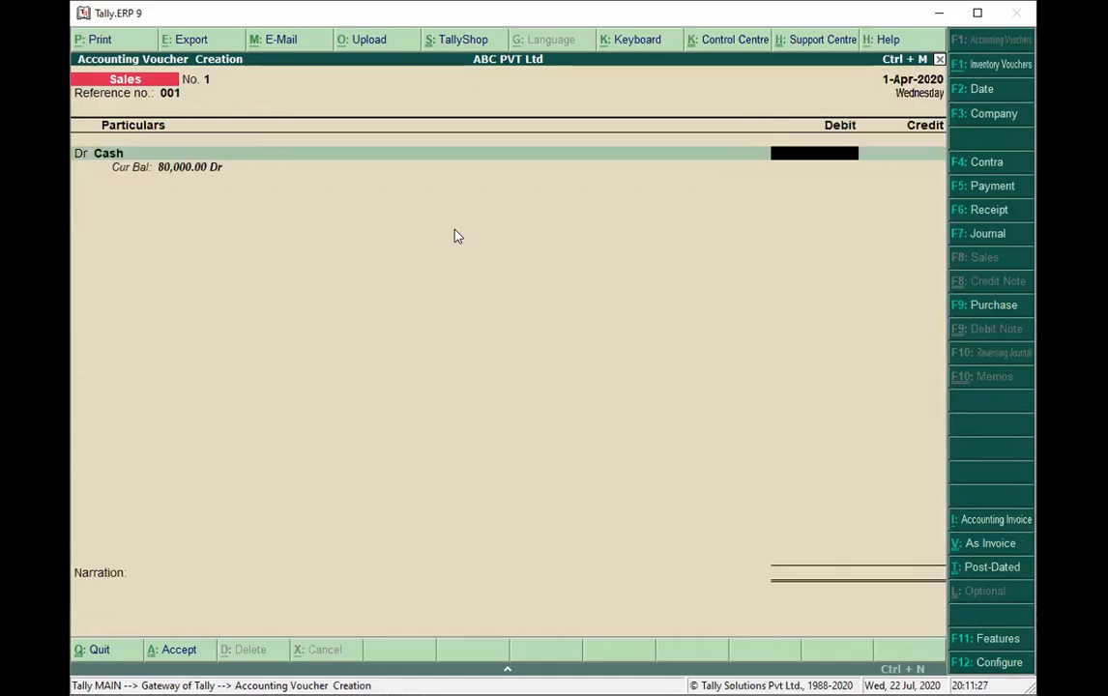
pyautogui.write('250000')
pyautogui.press('Return')
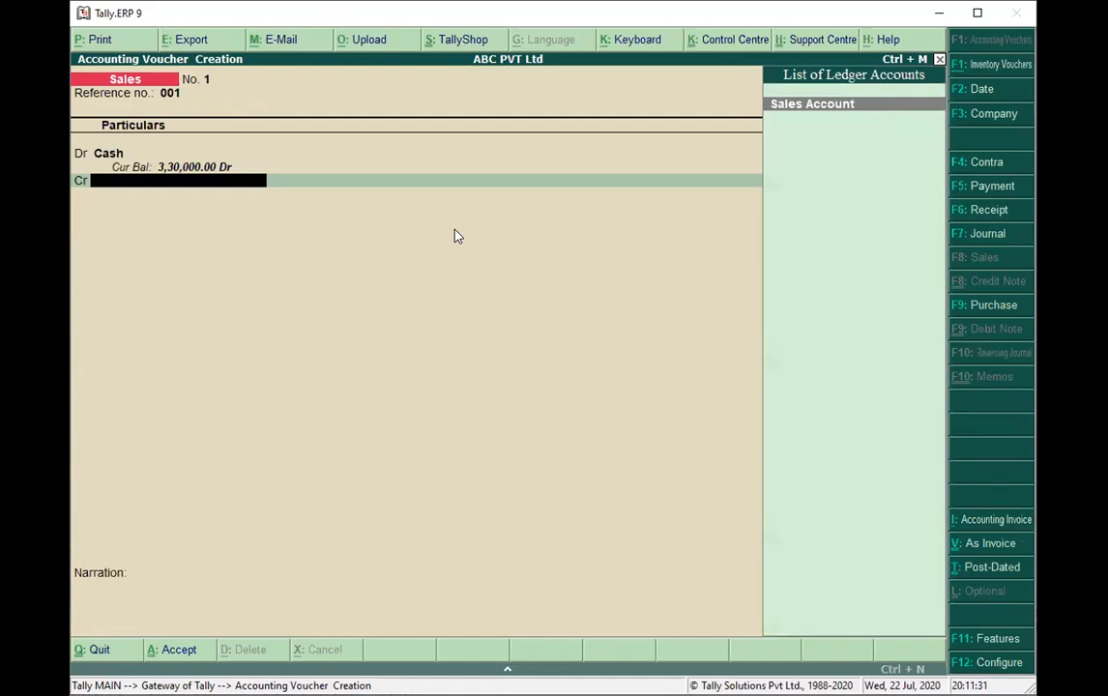
pyautogui.click(830, 108)
pyautogui.press('Return')
pyautogui.press('Return')
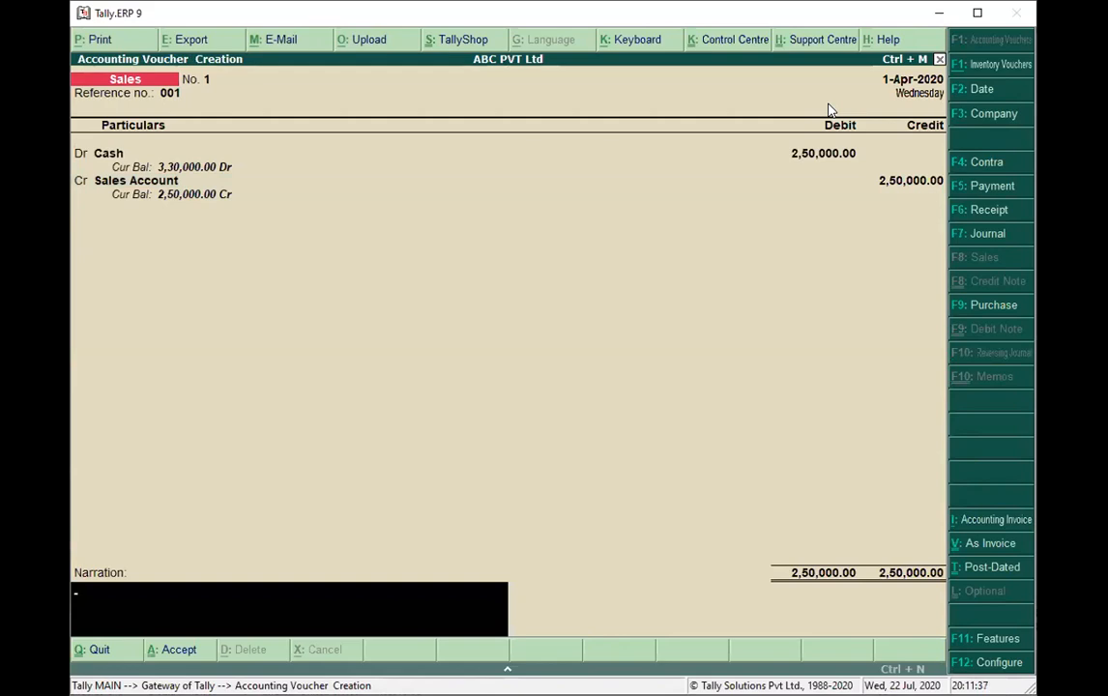
# Enter the narration "goods sold on cash" and save the sales voucher.
pyautogui.write('goods sold on cash')
pyautogui.press('Return')
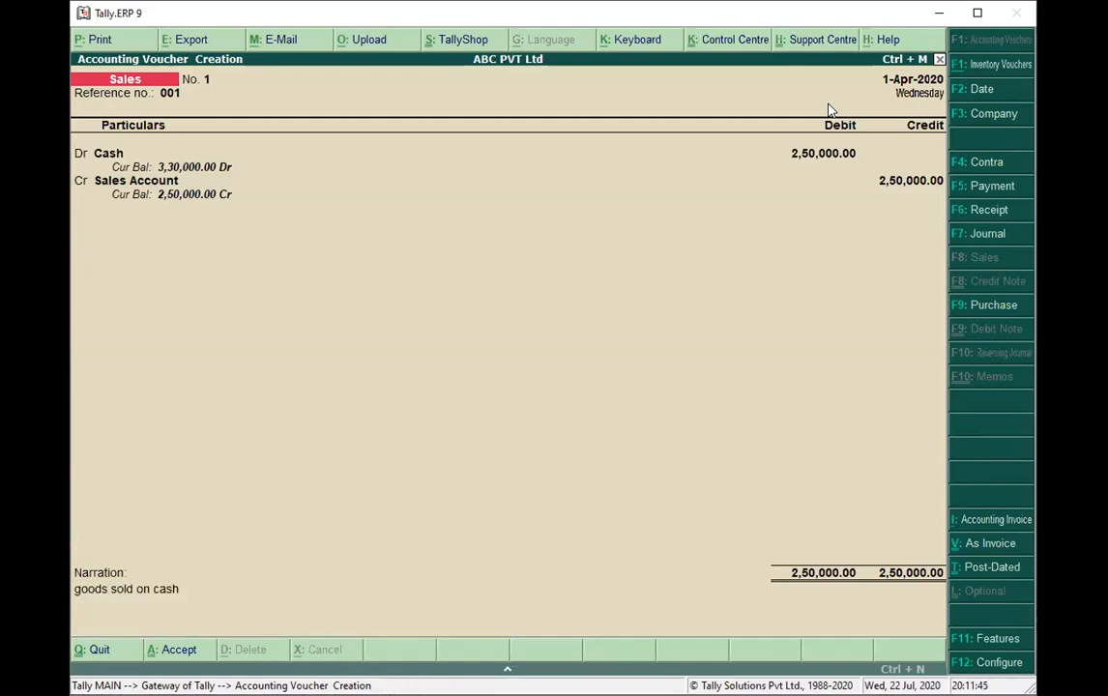
pyautogui.press('Return')
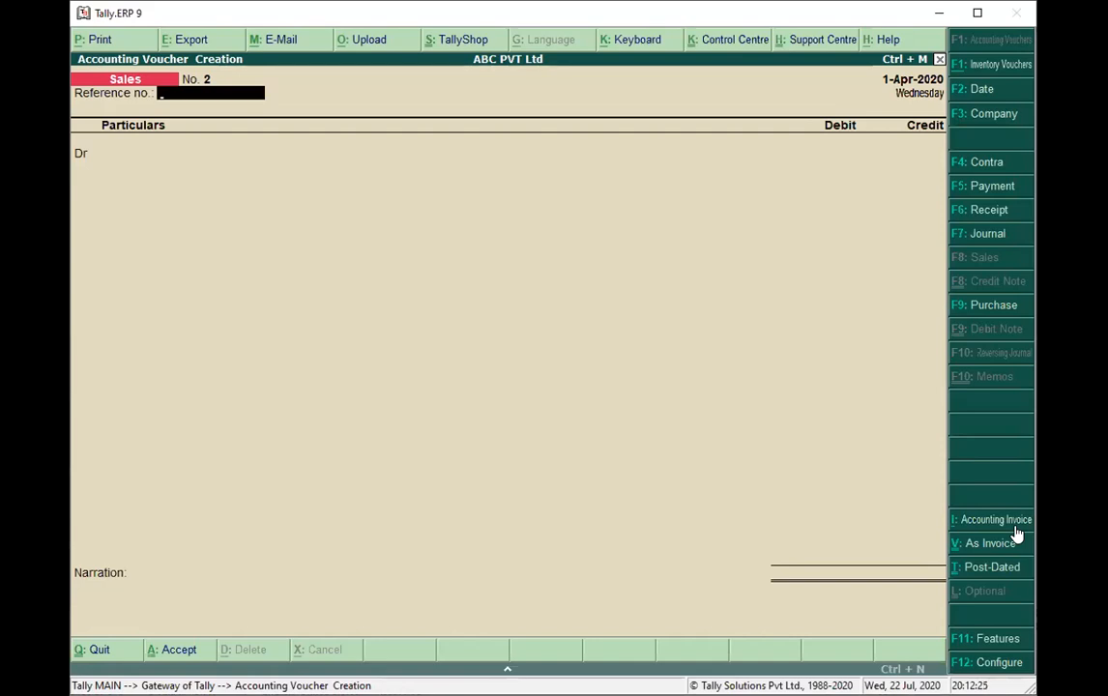
pyautogui.press('Escape')
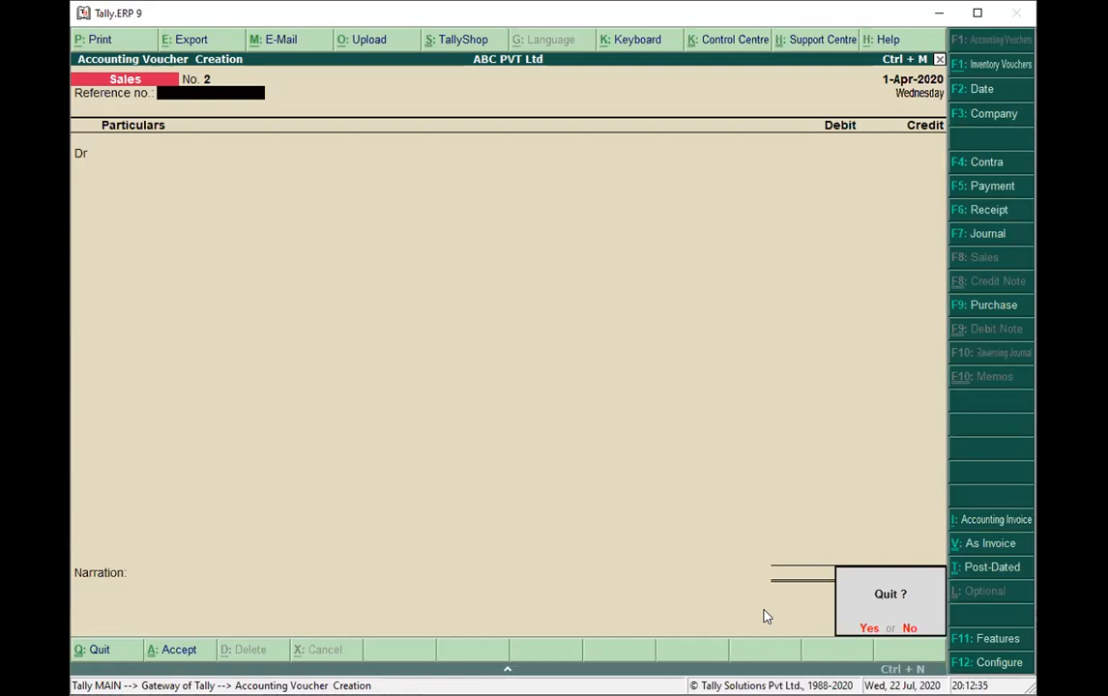
pyautogui.click(909, 628)
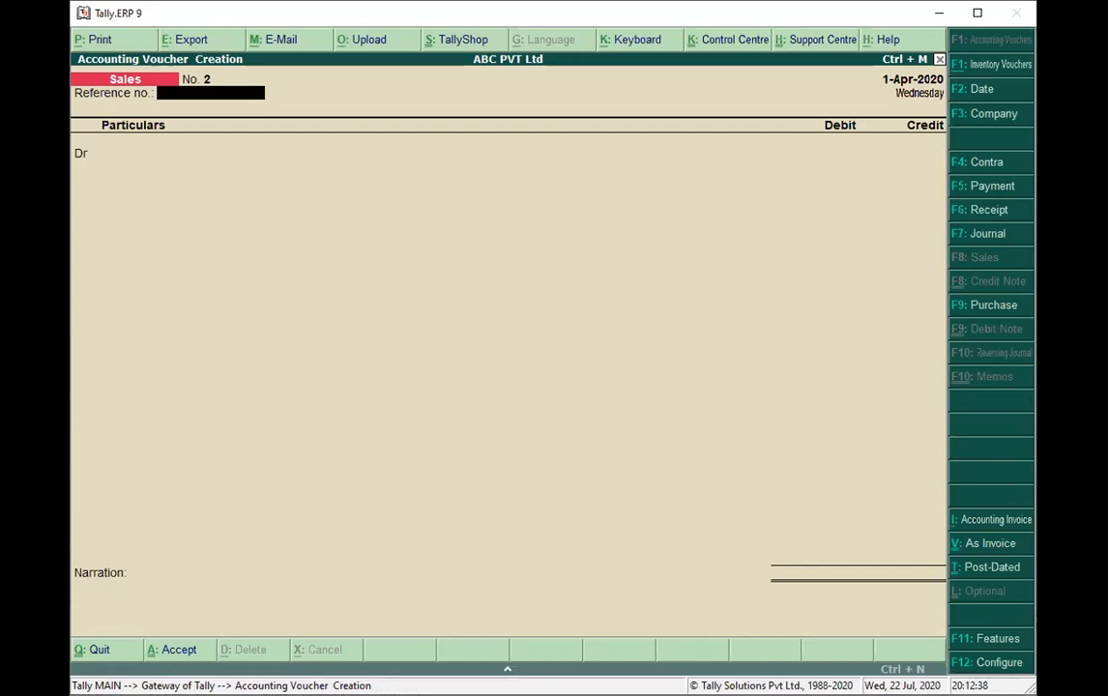
pyautogui.moveTo(273, 304)
pyautogui.mouseDown()
pyautogui.moveTo(305, 354)
pyautogui.moveTo(333, 361)
pyautogui.moveTo(332, 339)
pyautogui.moveTo(358, 338)
pyautogui.moveTo(400, 310)
pyautogui.moveTo(505, 290)
pyautogui.moveTo(561, 297)
pyautogui.mouseUp()
pyautogui.click(507, 275)
pyautogui.moveTo(577, 259)
pyautogui.mouseDown()
pyautogui.moveTo(566, 267)
pyautogui.moveTo(597, 281)
pyautogui.moveTo(620, 262)
pyautogui.moveTo(633, 288)
pyautogui.moveTo(682, 259)
pyautogui.moveTo(710, 265)
pyautogui.moveTo(736, 230)
pyautogui.moveTo(855, 193)
pyautogui.moveTo(909, 229)
pyautogui.mouseUp()
pyautogui.moveTo(759, 321); pyautogui.dragTo(833, 359)
pyautogui.moveTo(856, 317)
pyautogui.mouseDown()
pyautogui.moveTo(852, 341)
pyautogui.moveTo(913, 311)
pyautogui.mouseUp()
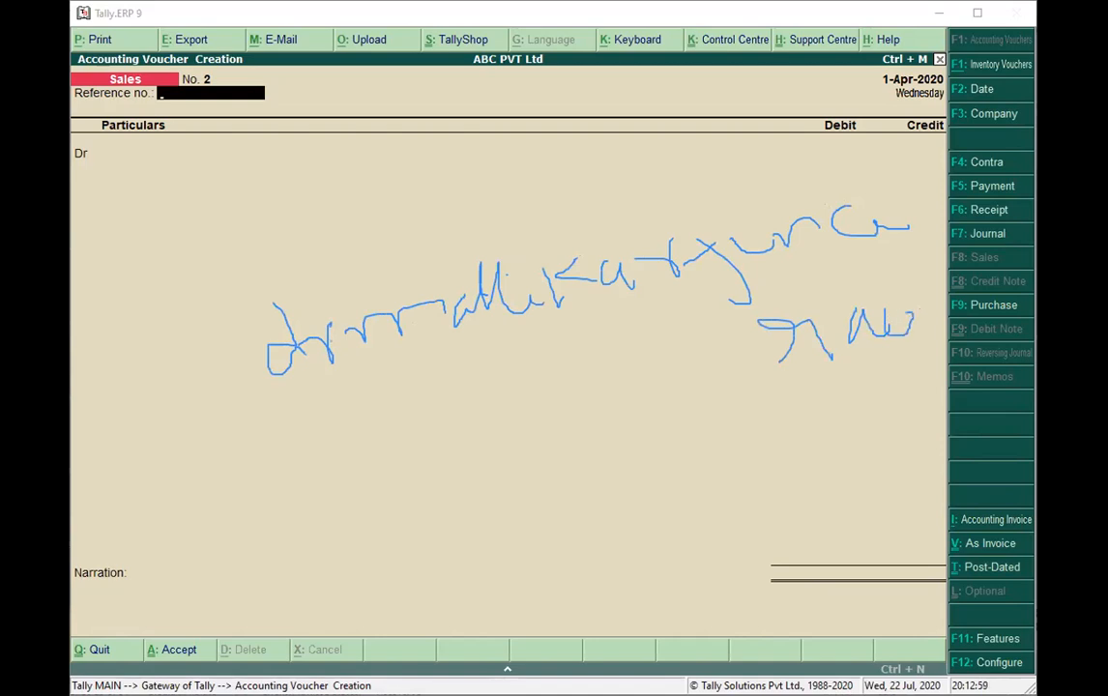